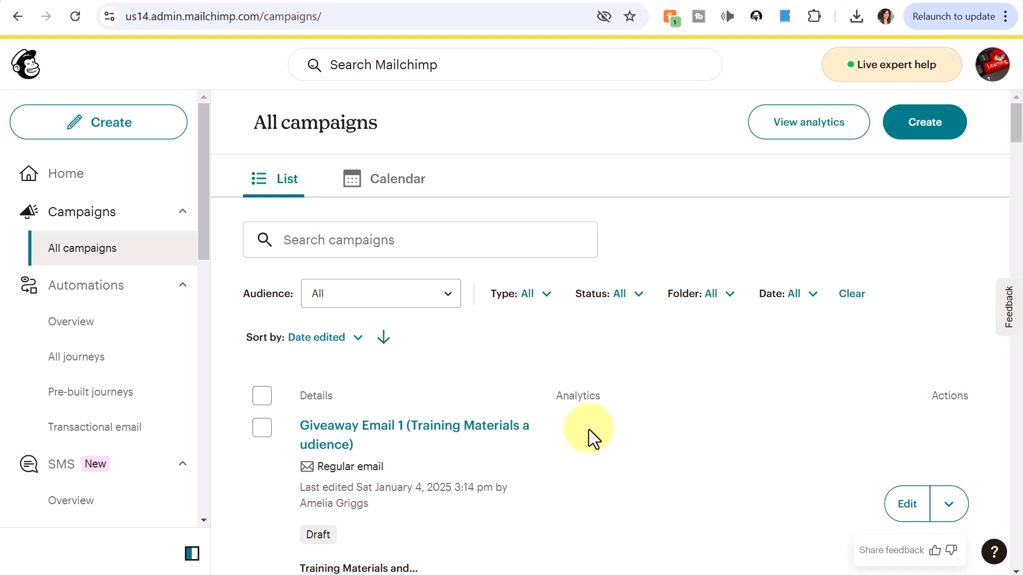
Step: Open the Giveaway Email 1 draft and review its To, From, Subject and January 7, 2025 10:00 AM ET send time
scroll(693, 320, "down", 2)
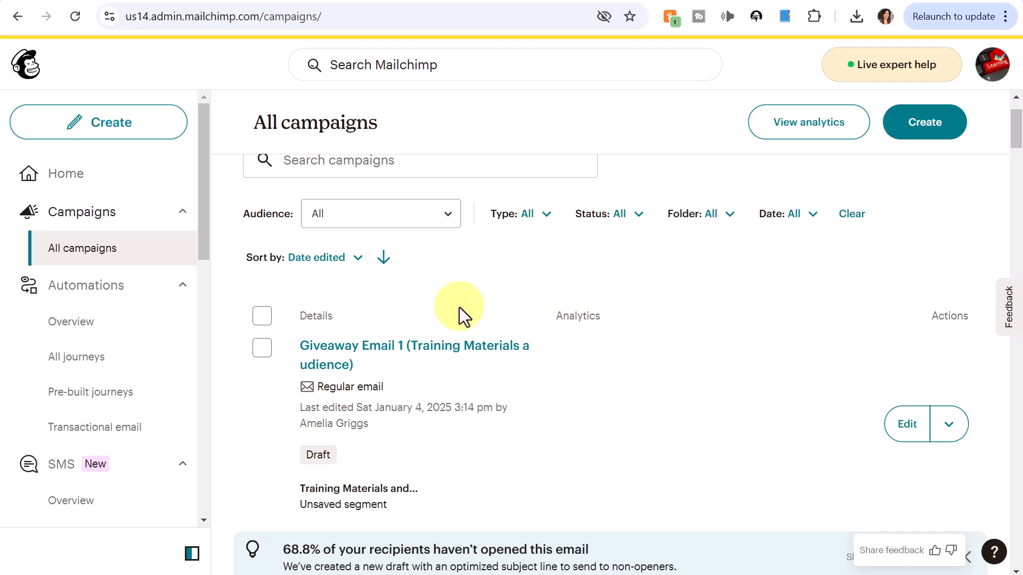
left_click(440, 348)
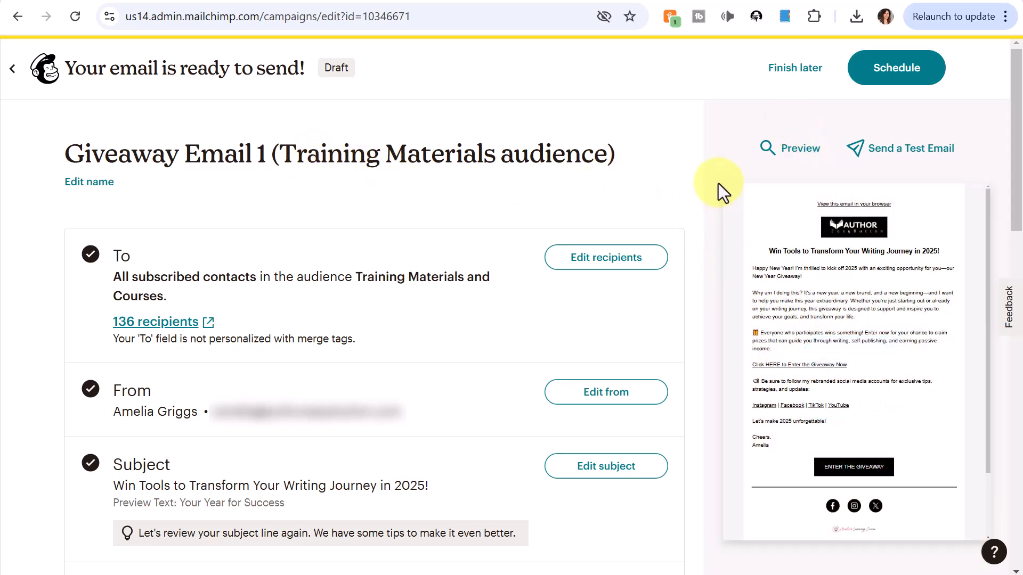
scroll(436, 124, "down", 1)
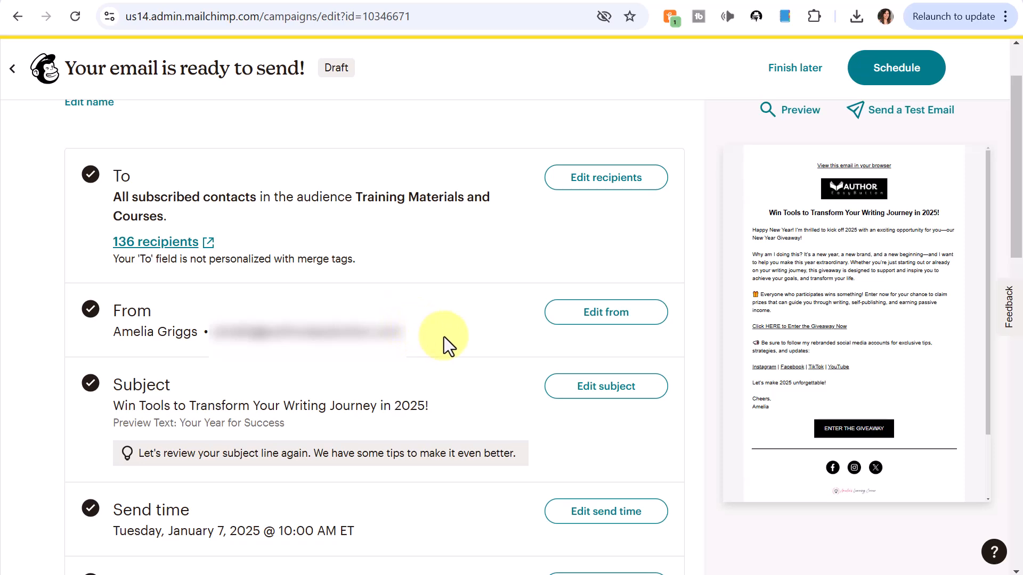
scroll(488, 280, "down", 5)
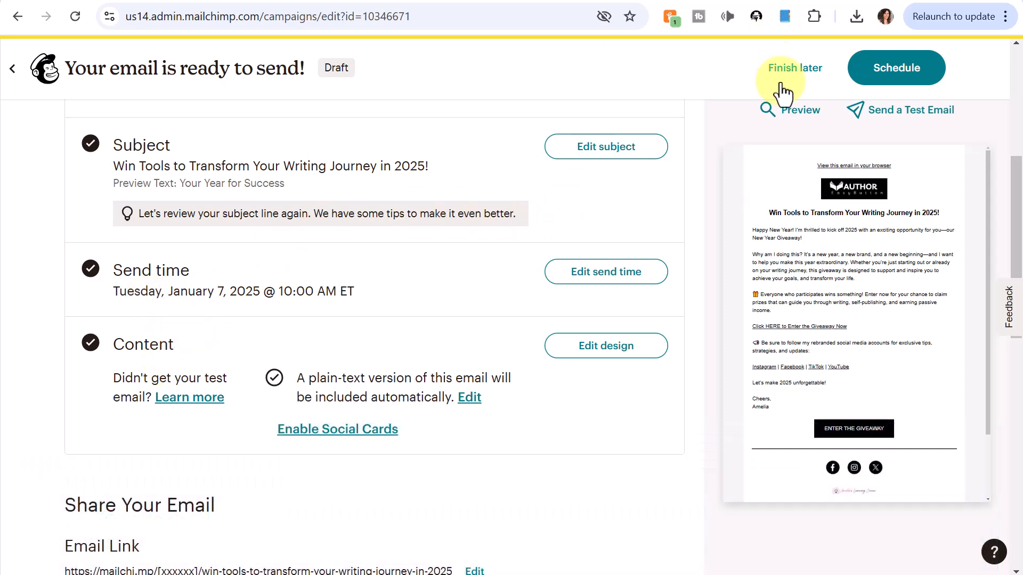
mouse_move(771, 153)
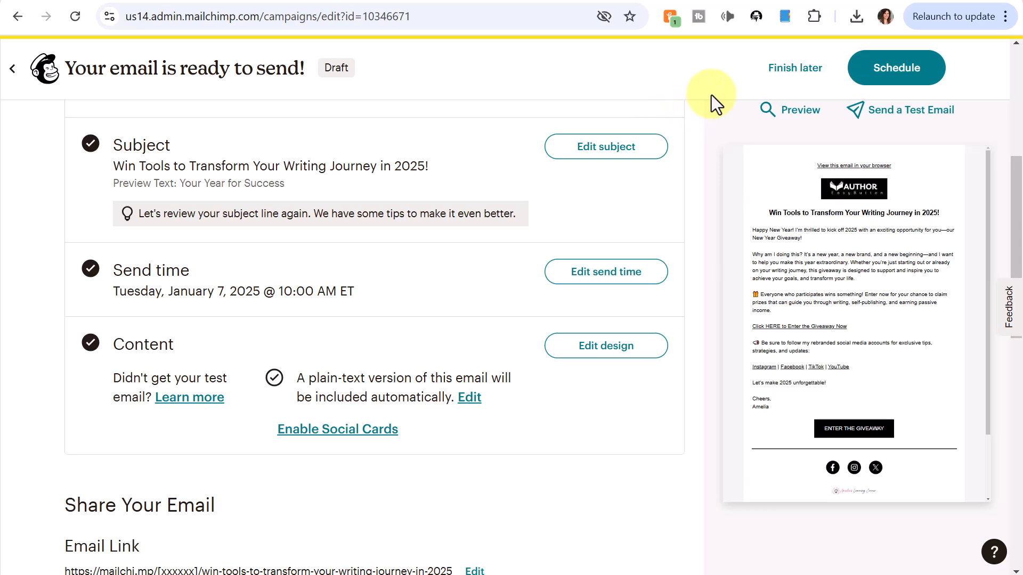
Step: Leave the draft for later and create a new email named 'Email 2 (Training Materials)'
left_click(793, 73)
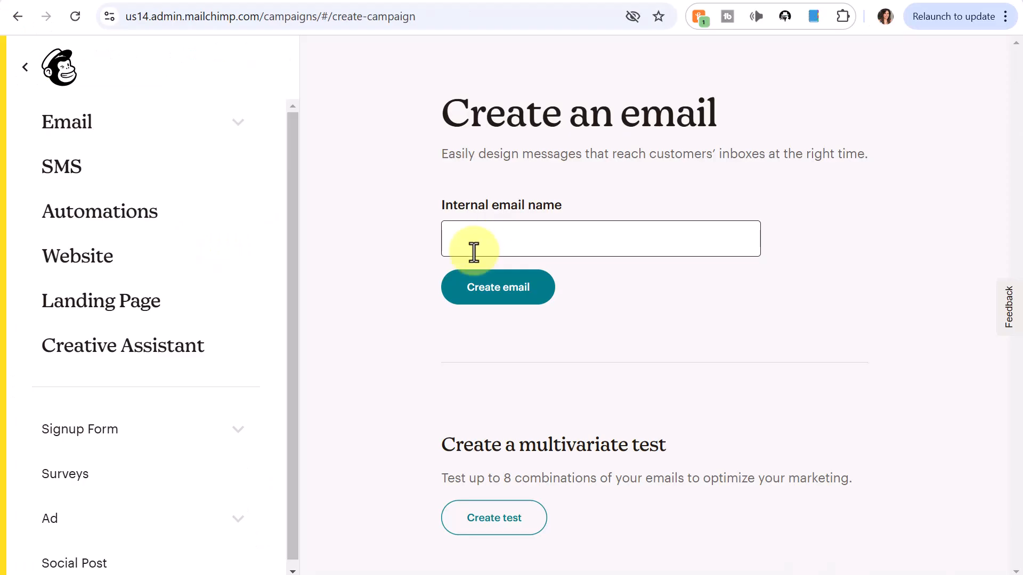
left_click(482, 245)
type("Email 2 (Training Materials)")
left_click(495, 298)
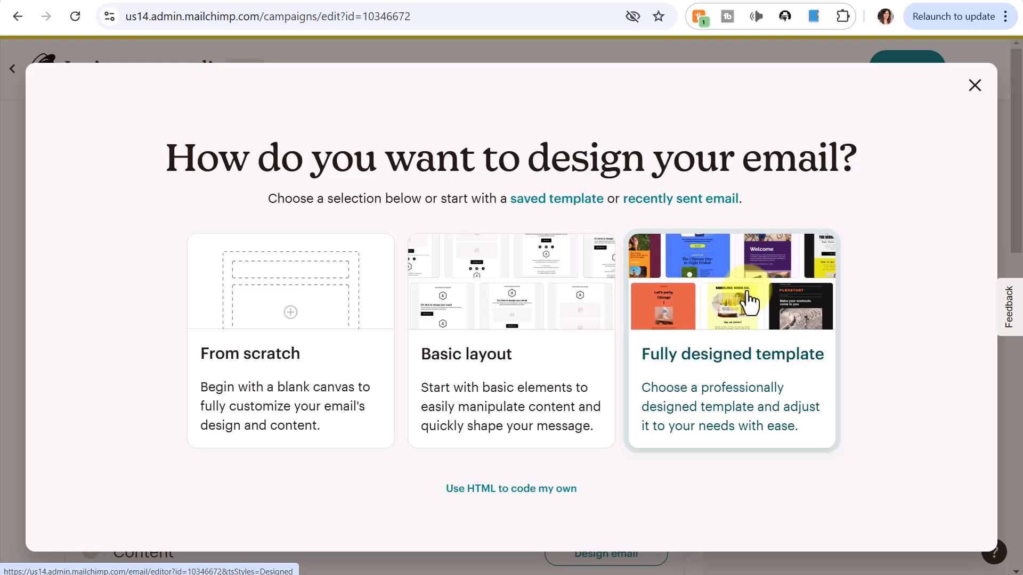
Step: Preview the Minimal basic layout template, then apply it to Email 2 (Training Materials)
left_click(519, 301)
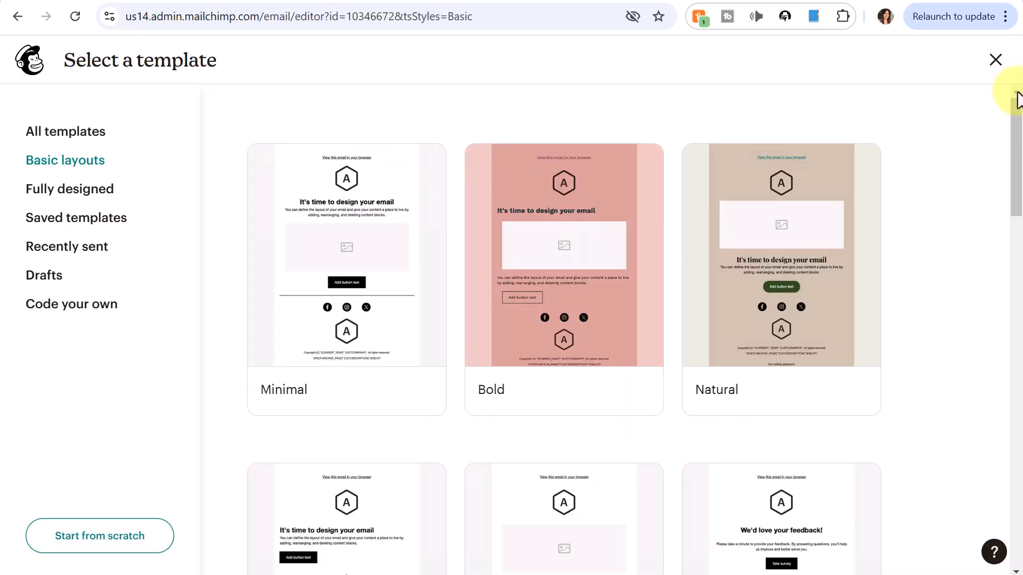
left_click_drag(1018, 120, 999, 99)
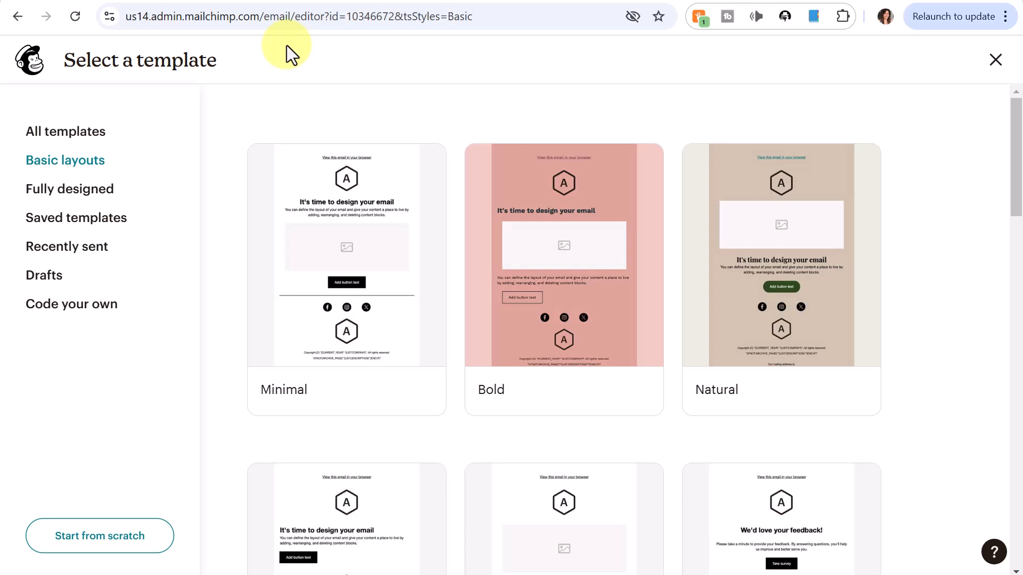
mouse_move(342, 238)
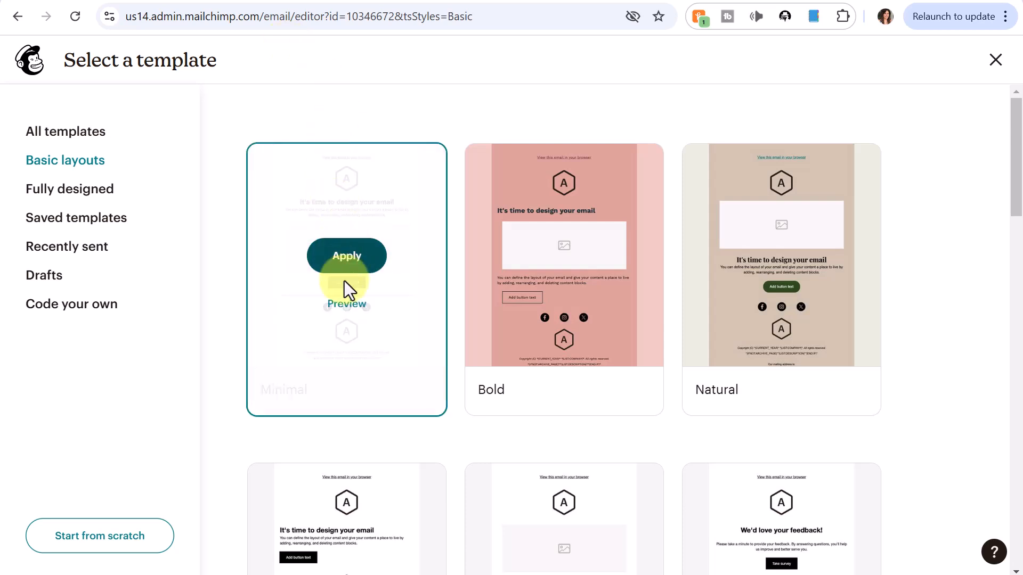
left_click(346, 311)
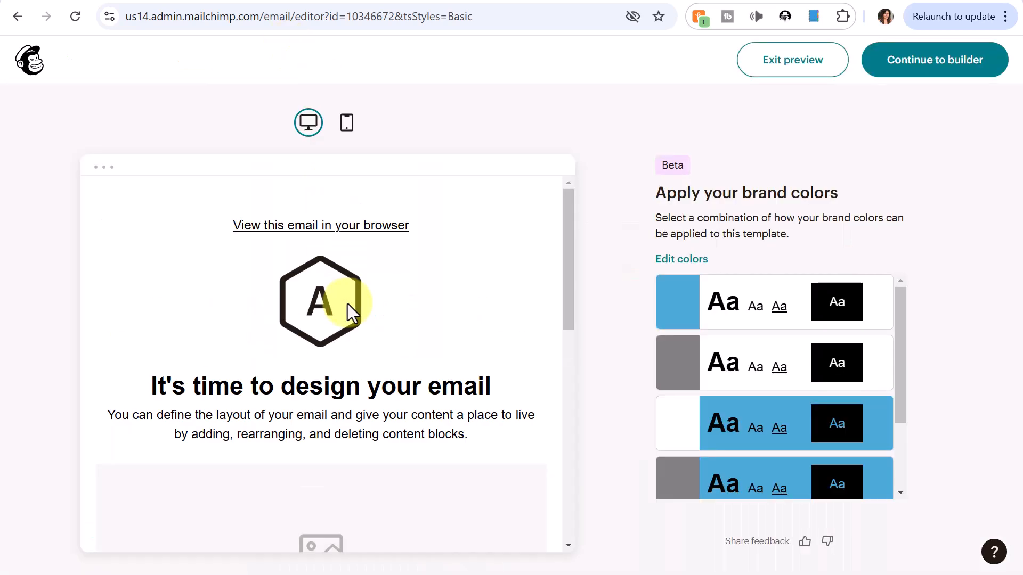
scroll(459, 237, "down", 2)
scroll(458, 237, "down", 4)
scroll(459, 236, "up", 8)
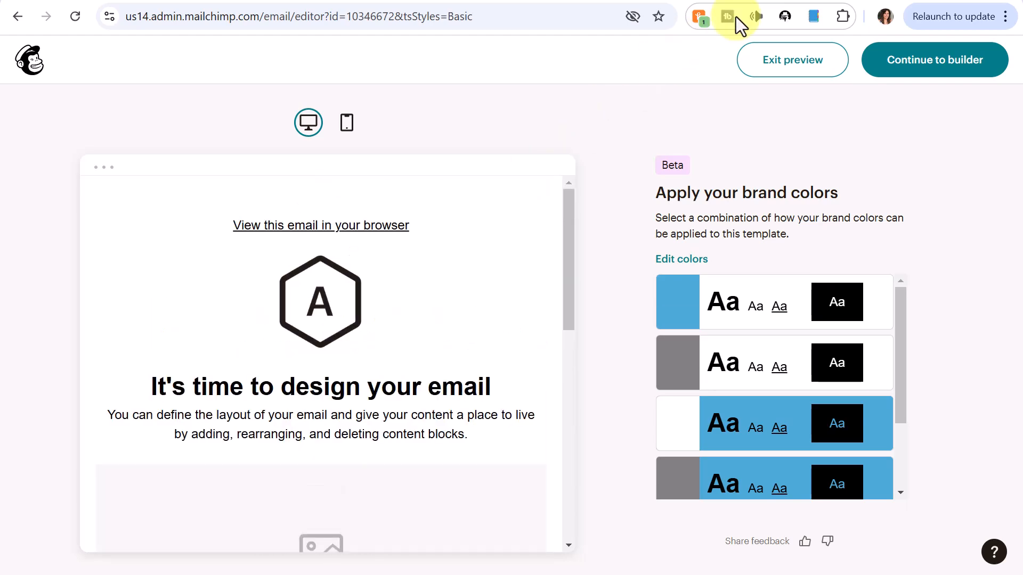
left_click(774, 66)
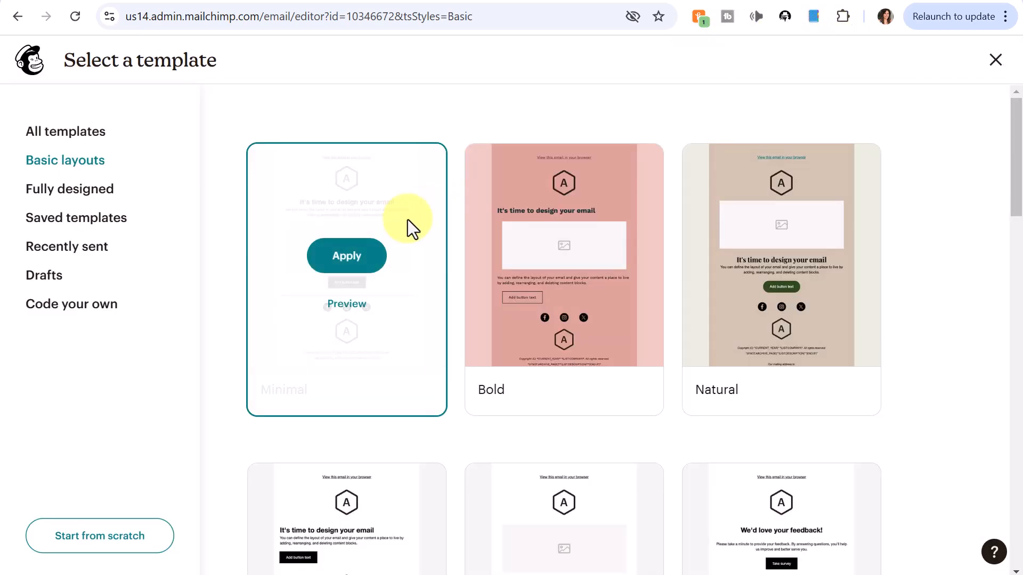
left_click(351, 255)
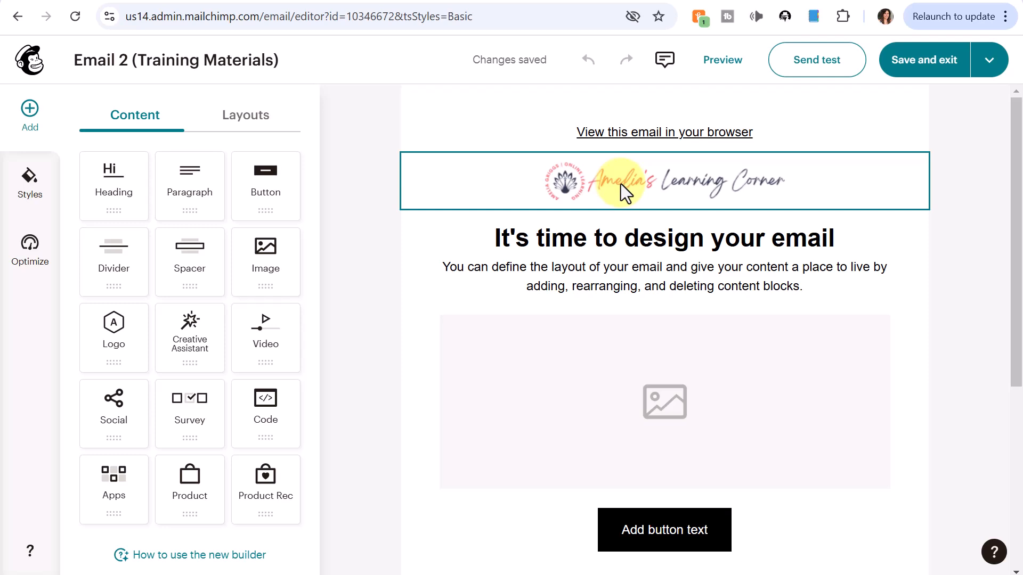
Step: Replace the header logo with the AUTHOR EasyButton image from Uploads
left_click(669, 186)
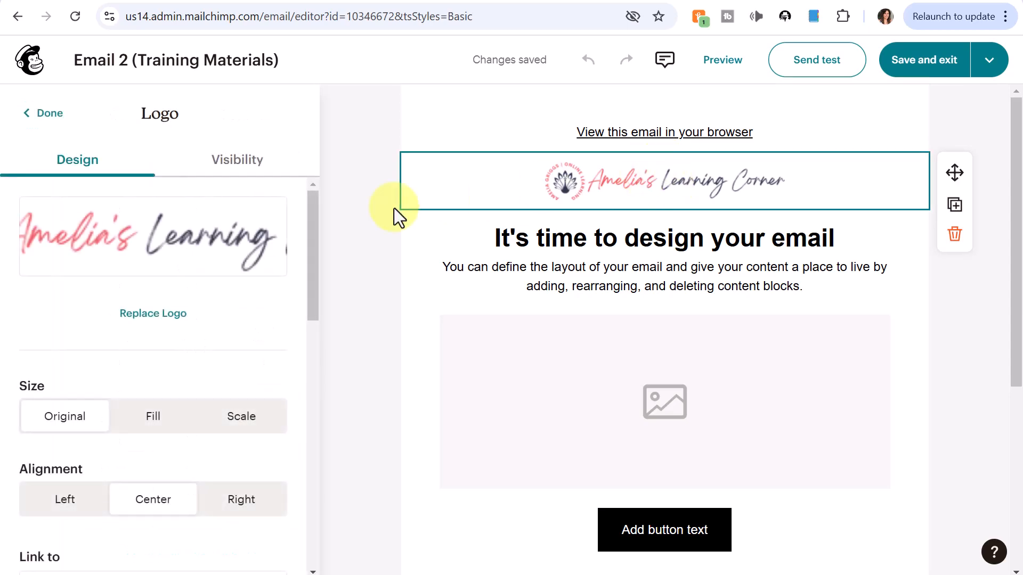
left_click(152, 323)
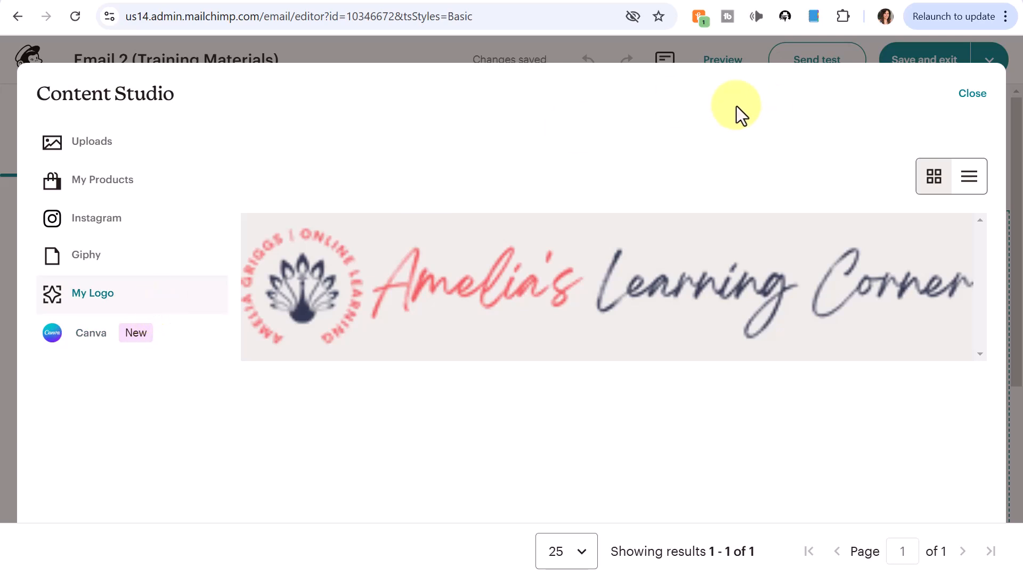
left_click(96, 149)
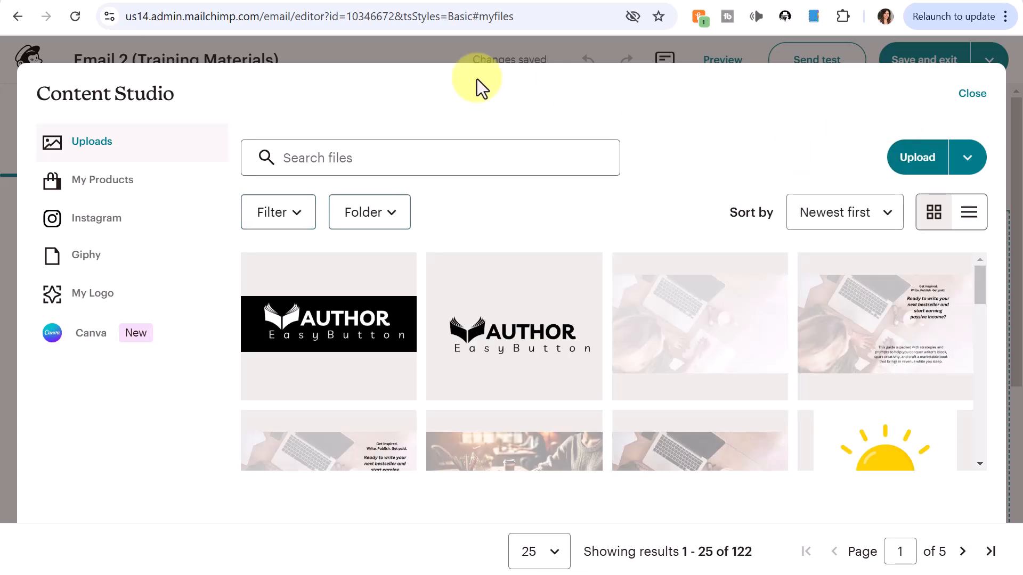
left_click(334, 332)
left_click(947, 158)
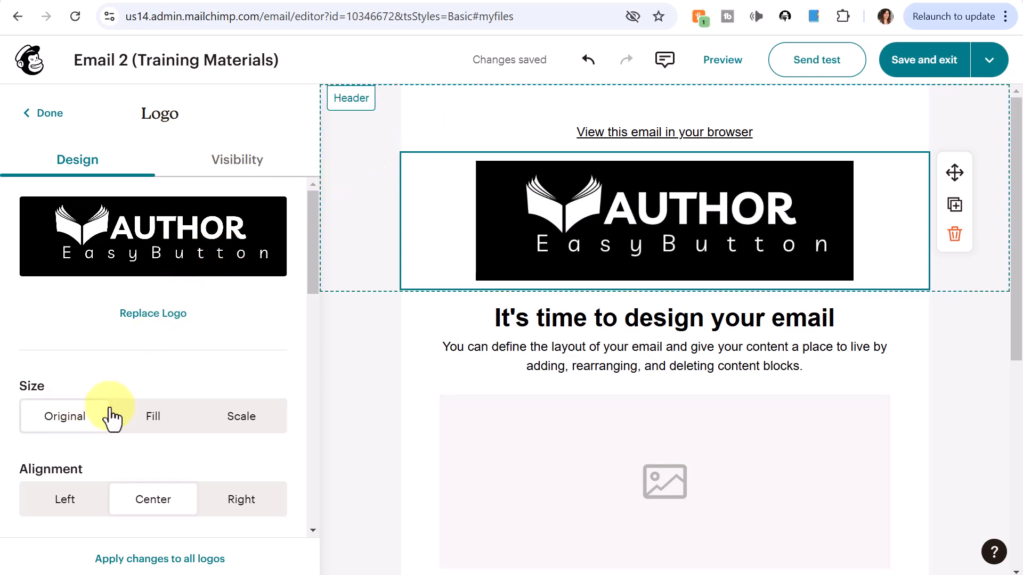
Step: Switch the header logo to scaled sizing at 35%
left_click(251, 428)
left_click_drag(141, 478, 103, 480)
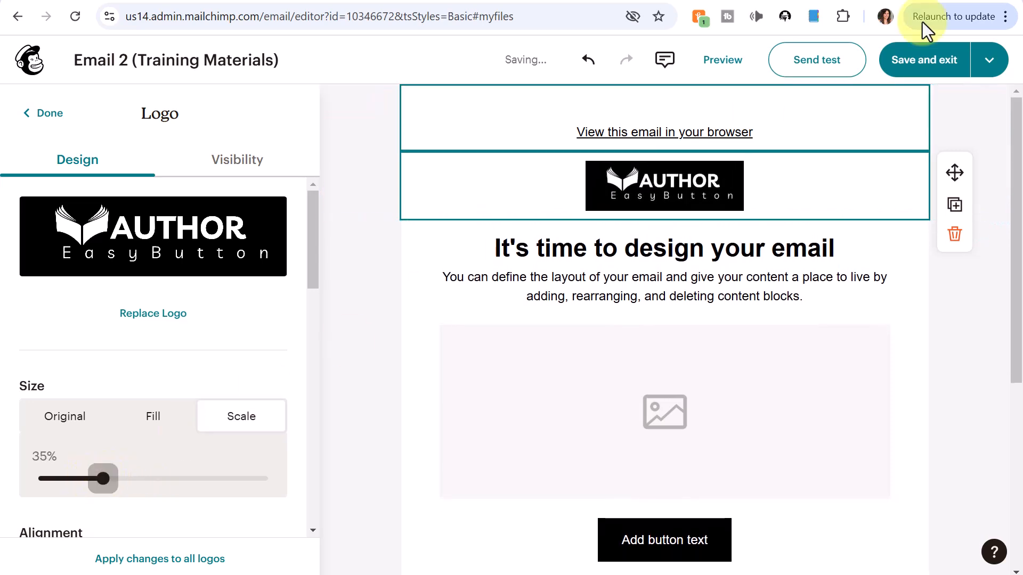
scroll(767, 253, "down", 3)
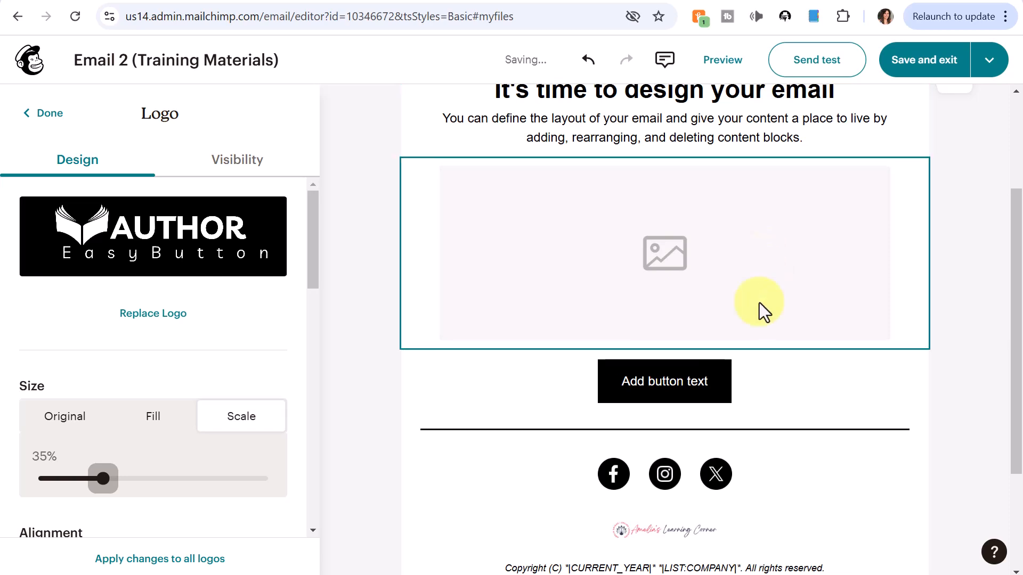
scroll(764, 307, "up", 3)
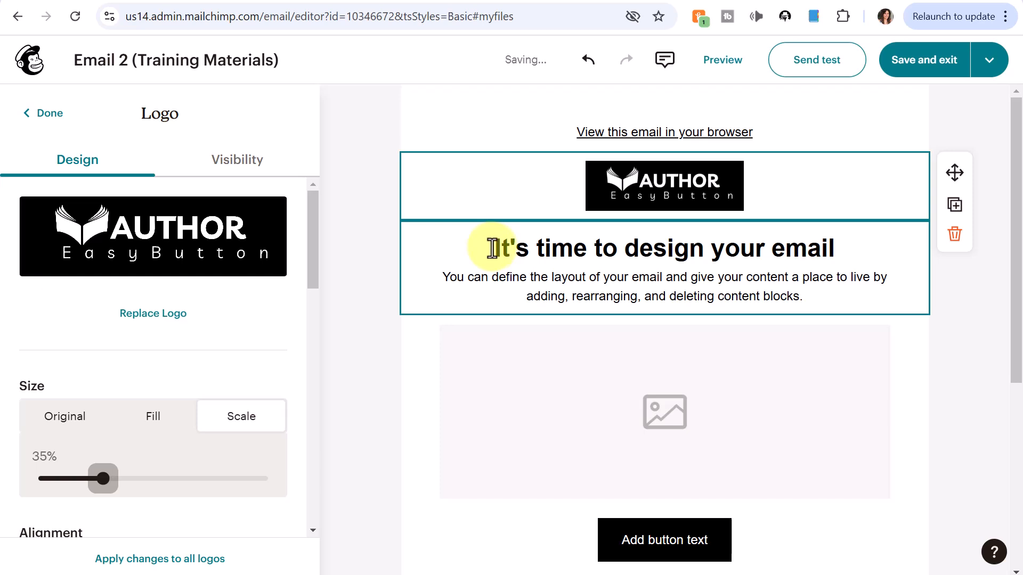
Step: Replace the heading with 'Don't Miss Out: Enter the Giveaway Today!' and make it an h3 in the HTML
triple_click(697, 247)
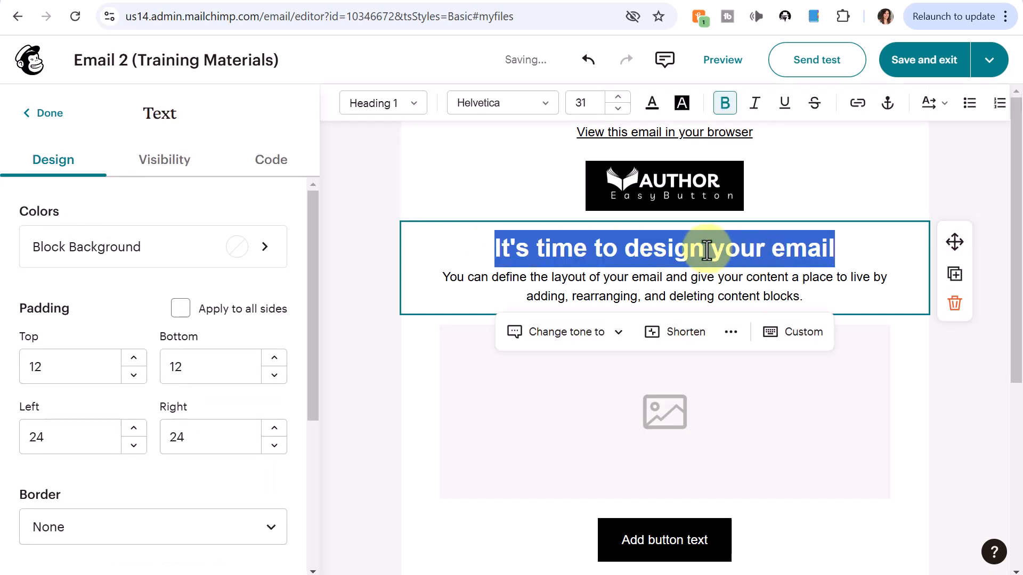
type("🕒 Don’t Miss Out: Enter the Giveaway Today! 🎁")
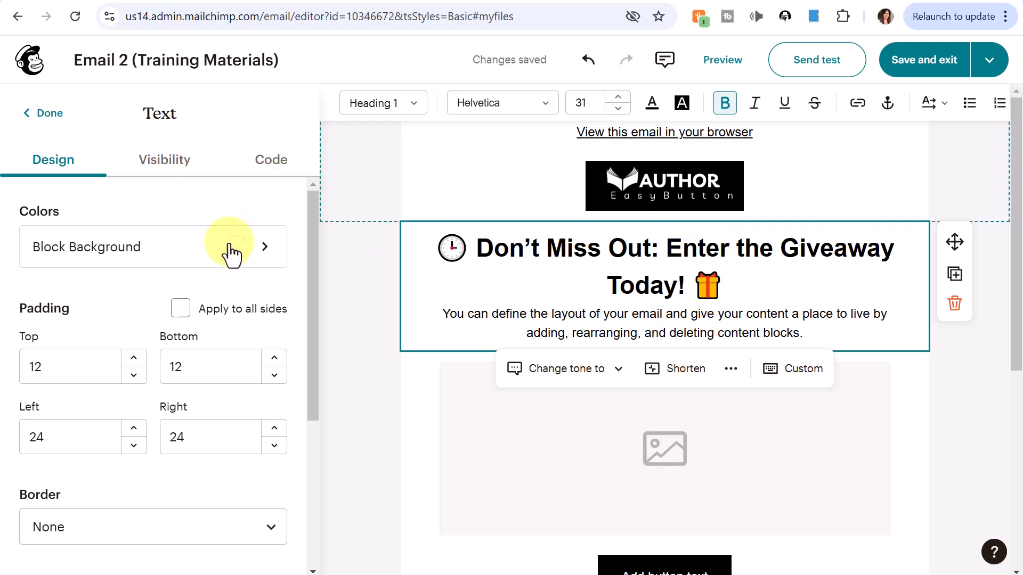
left_click_drag(312, 236, 320, 347)
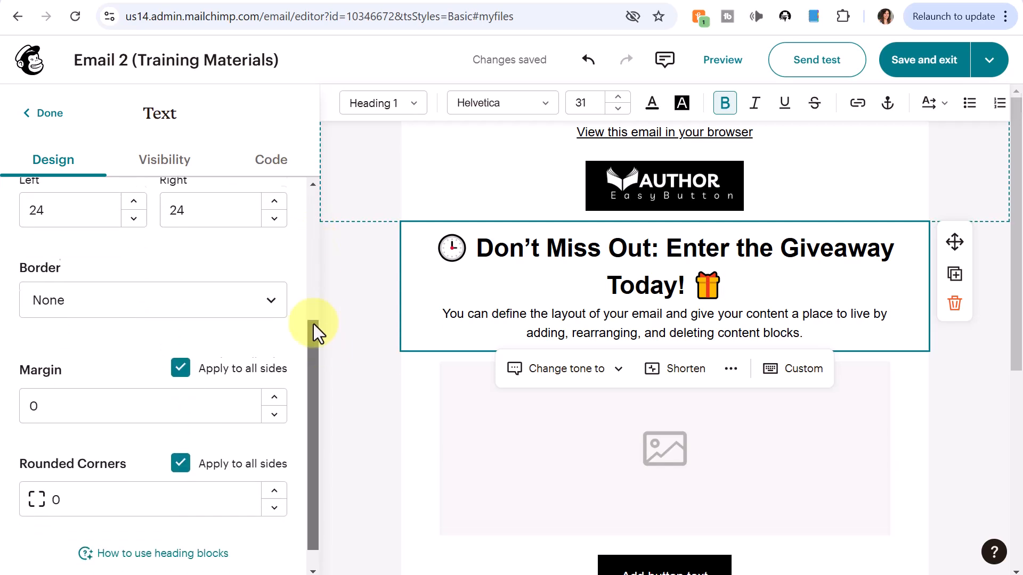
left_click(272, 159)
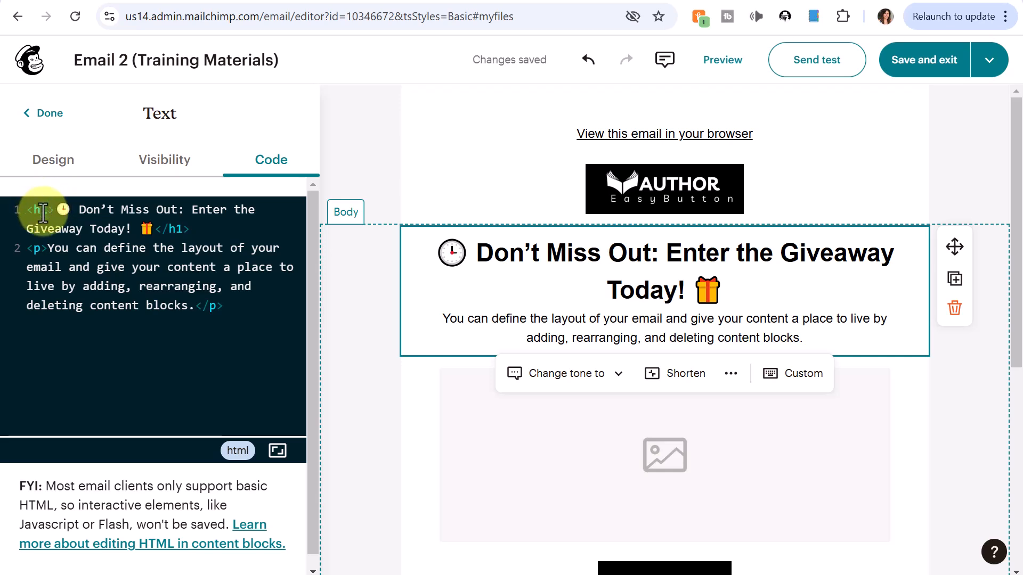
type("3")
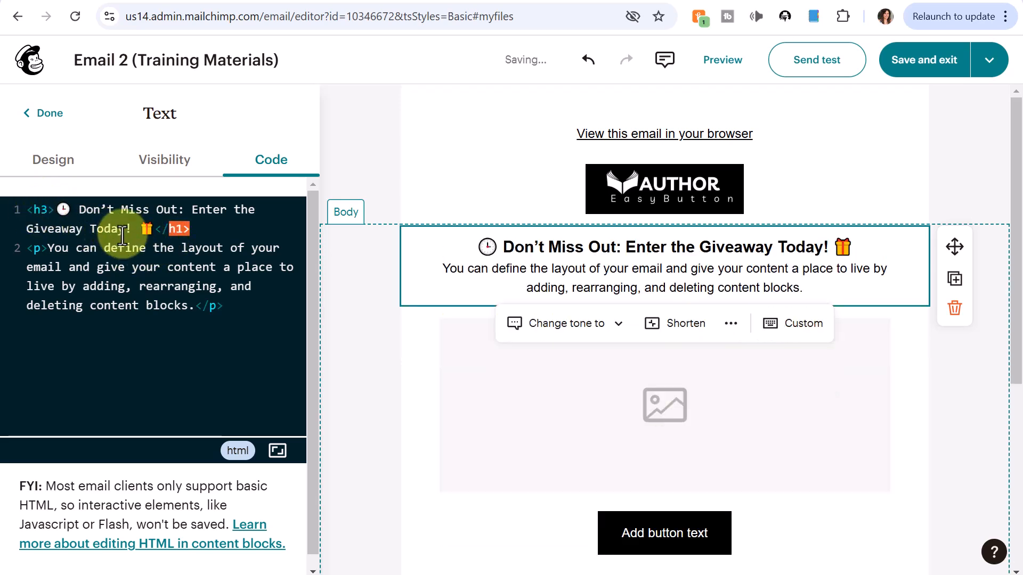
left_click(54, 161)
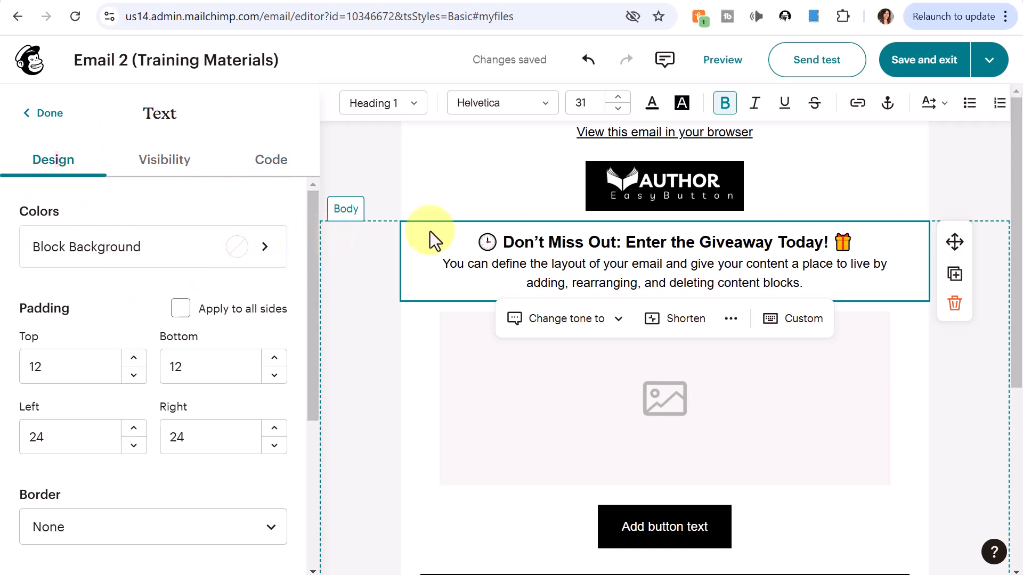
Step: Replace the placeholder paragraph with the giveaway body text and remove the extra blank lines
left_click(445, 264)
key("Return")
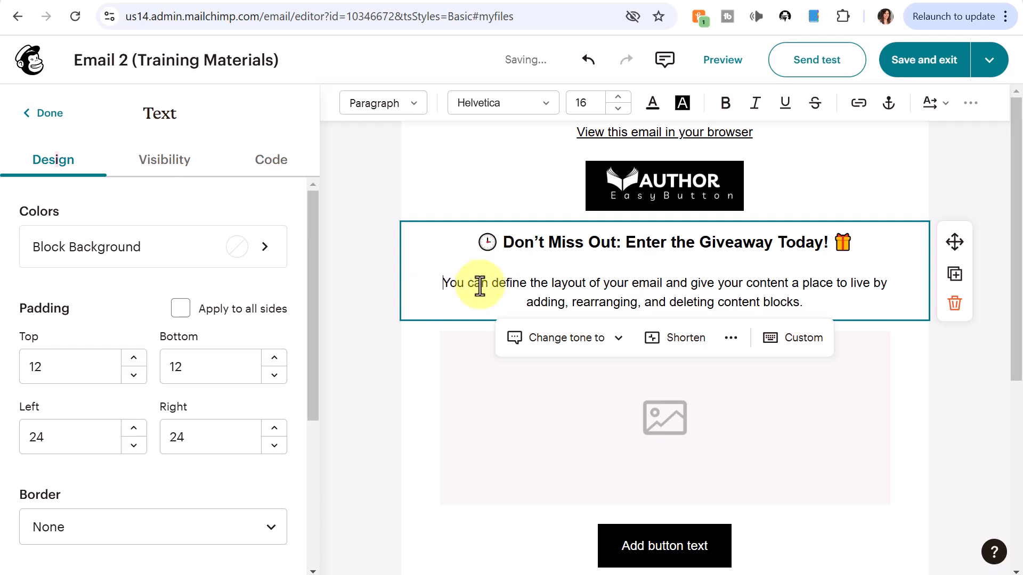
left_click_drag(457, 290, 628, 296)
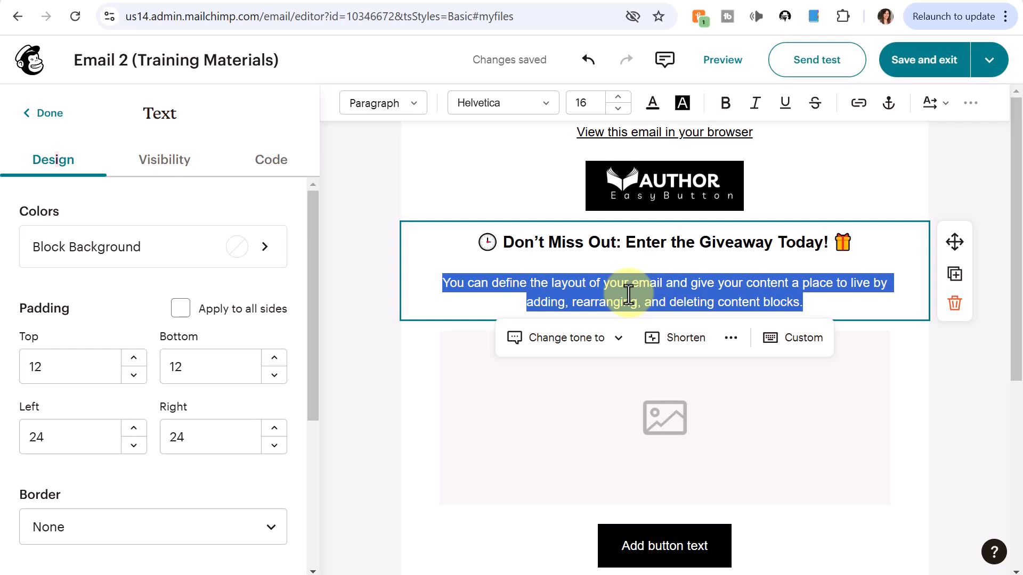
key("ctrl+v")
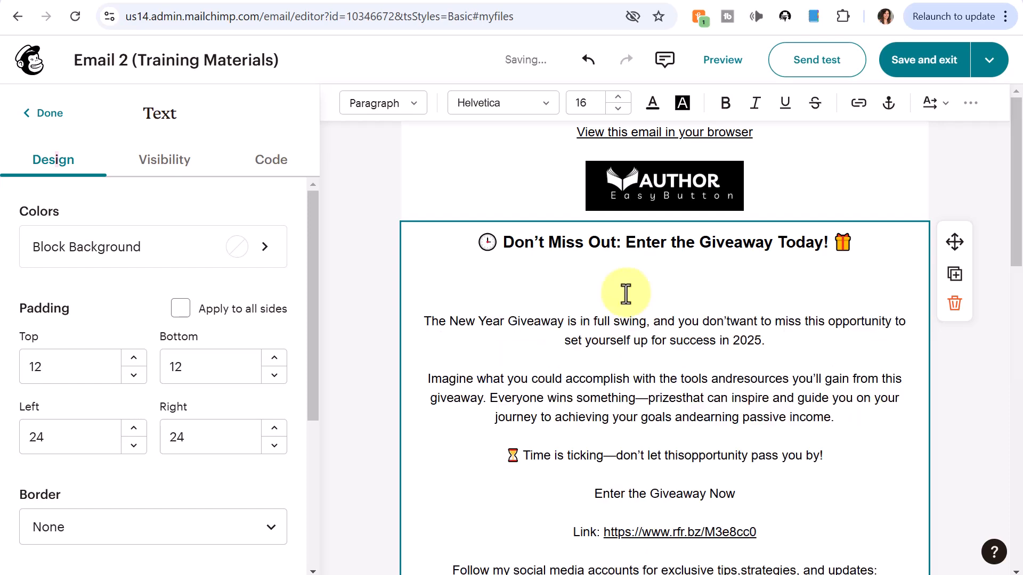
left_click(626, 294)
key("BackSpace")
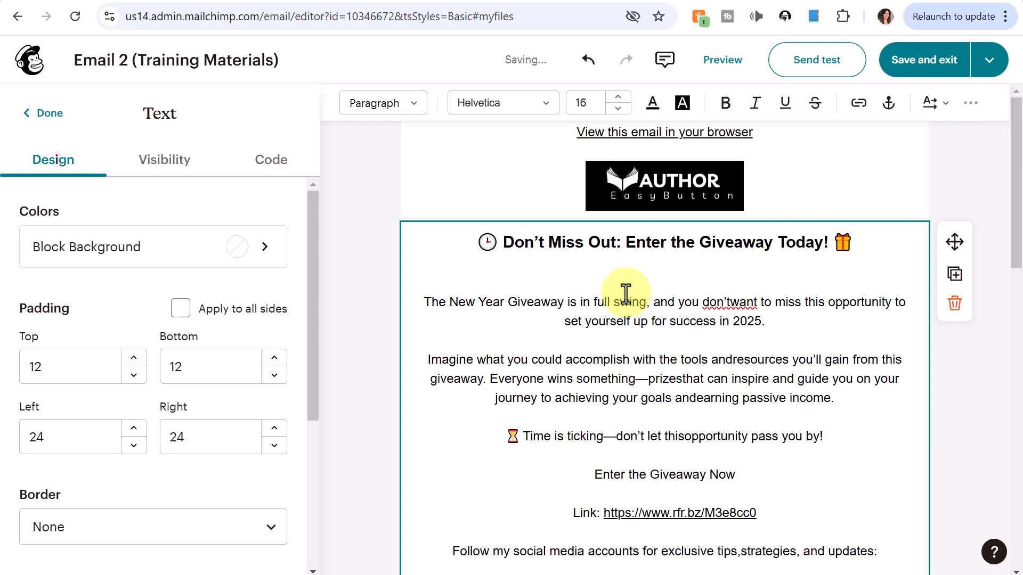
key("BackSpace")
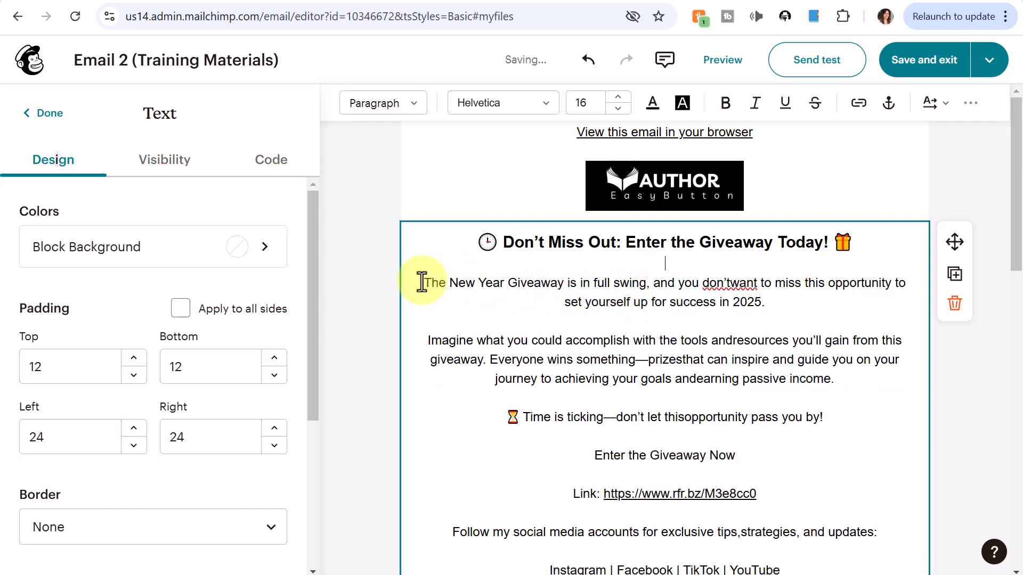
Step: Left-align the giveaway paragraphs
left_click_drag(422, 282, 820, 229)
scroll(820, 229, "down", 12)
scroll(820, 229, "up", 12)
left_click(970, 104)
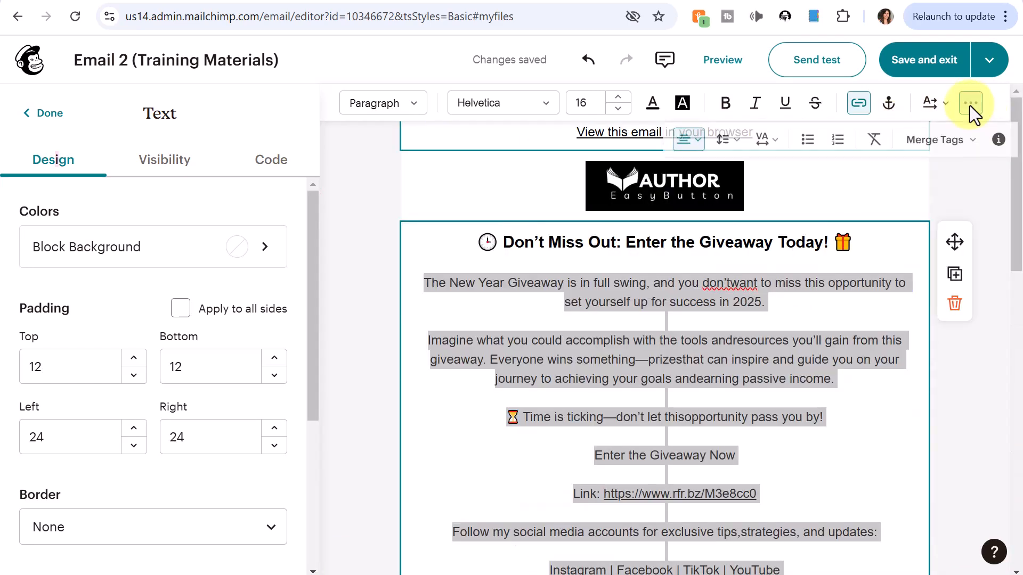
left_click(698, 150)
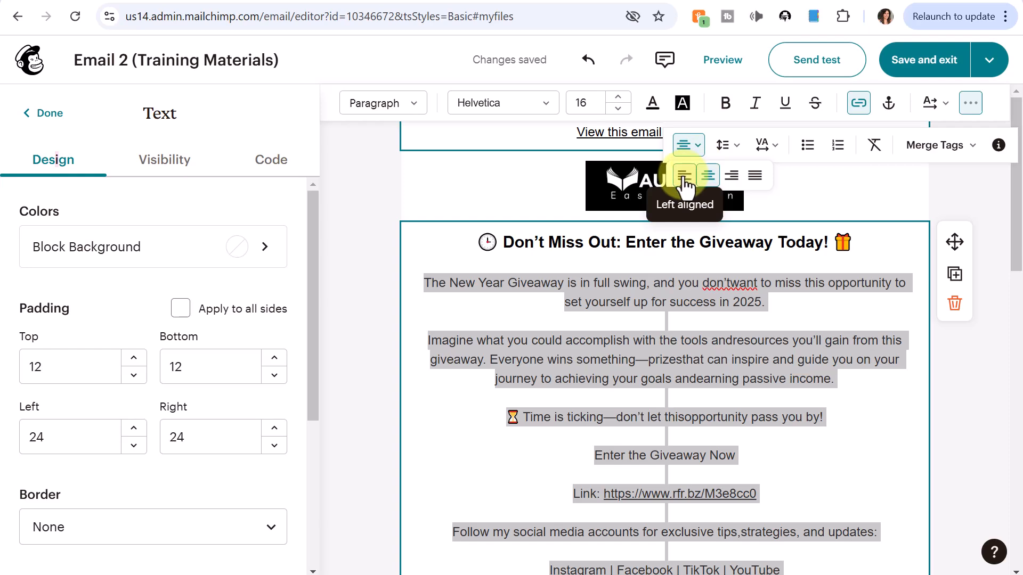
left_click(685, 181)
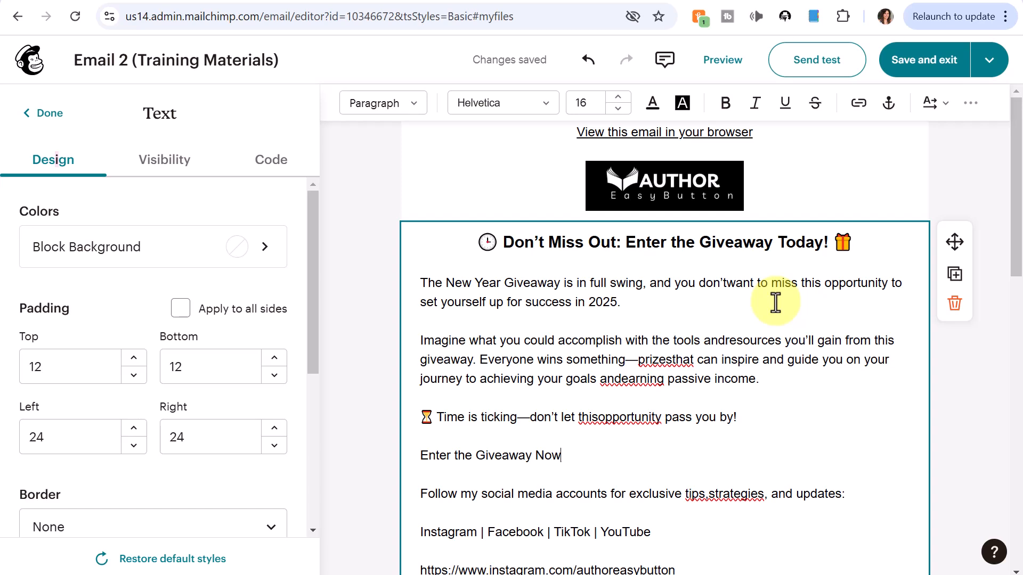
Step: Add the missing spaces after 'prizes' and in 'and resources', 'and earning', 'this opportunity'
left_click(672, 360)
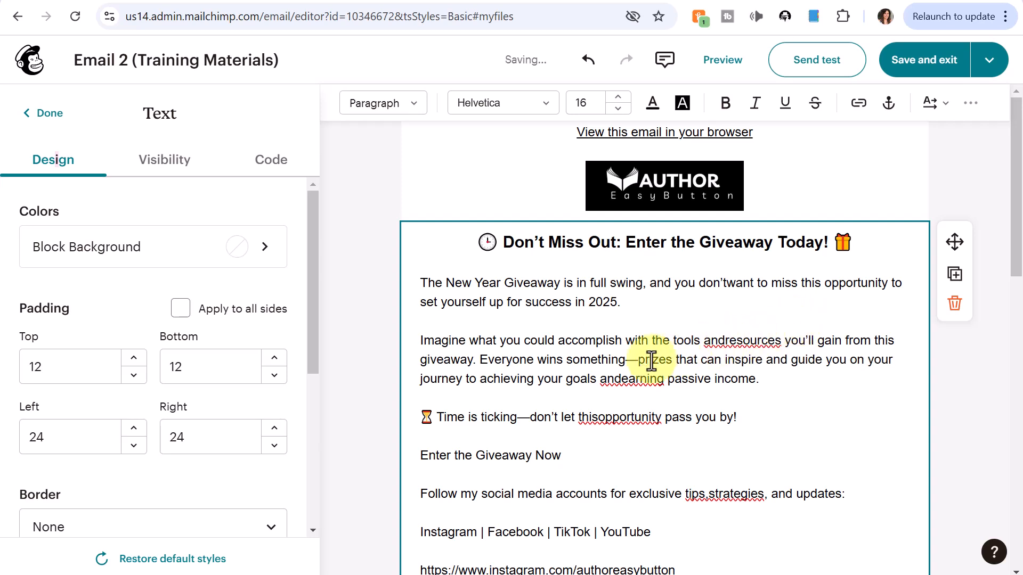
left_click(622, 381)
left_click(598, 418)
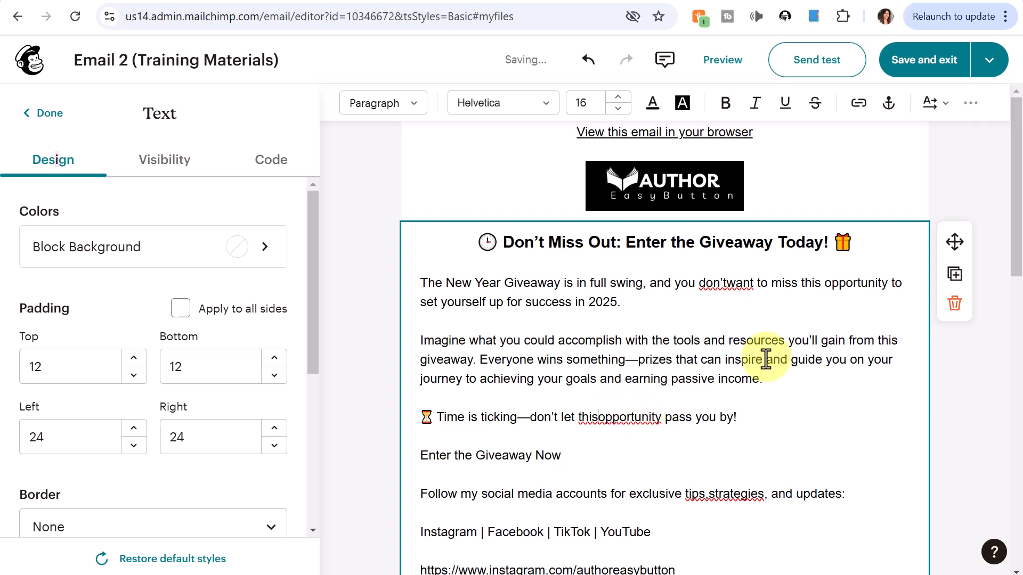
left_click(708, 494)
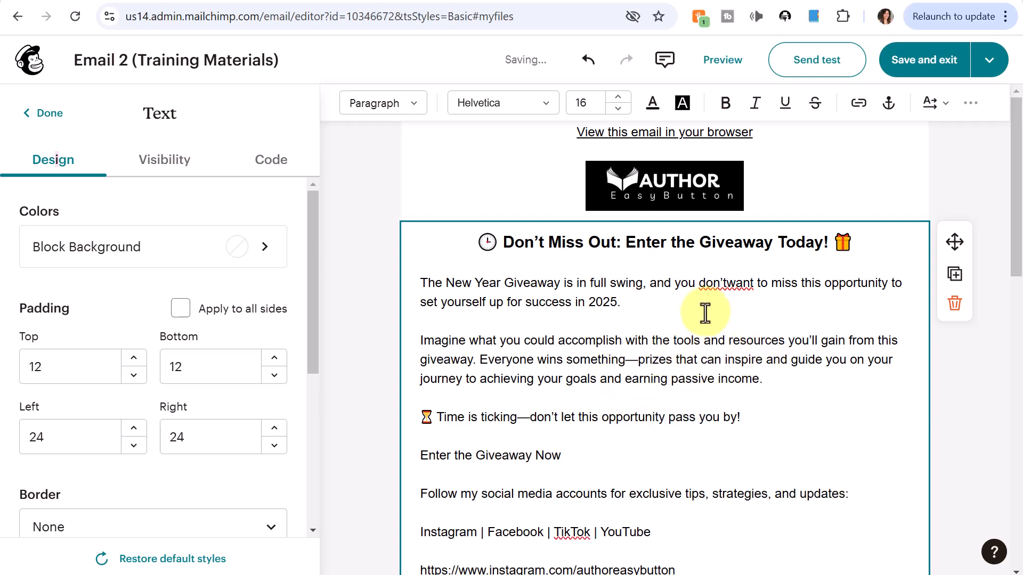
Step: Select 'Enter the Giveaway Now' and start a link on it
scroll(638, 323, "down", 2)
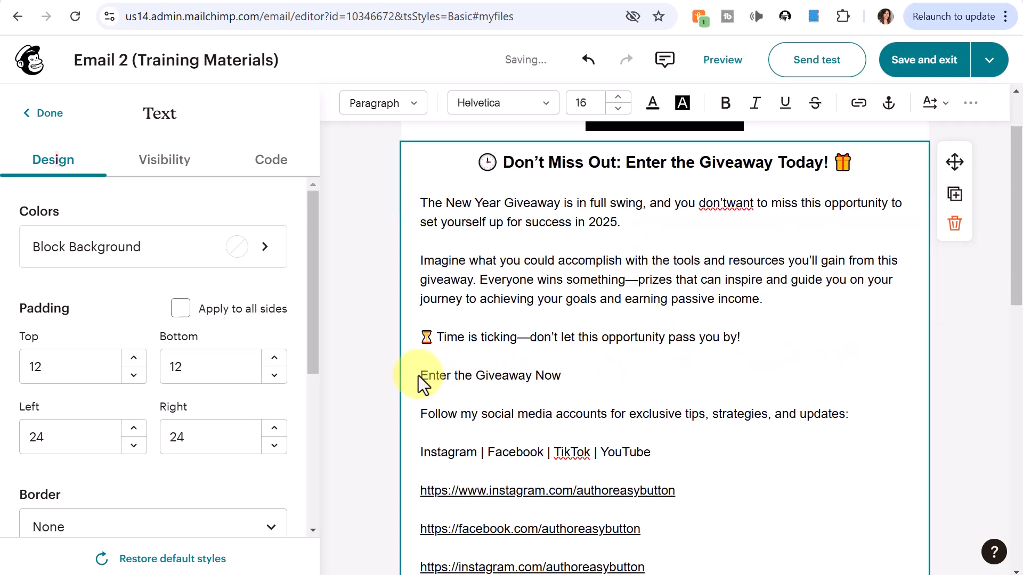
left_click_drag(421, 376, 518, 375)
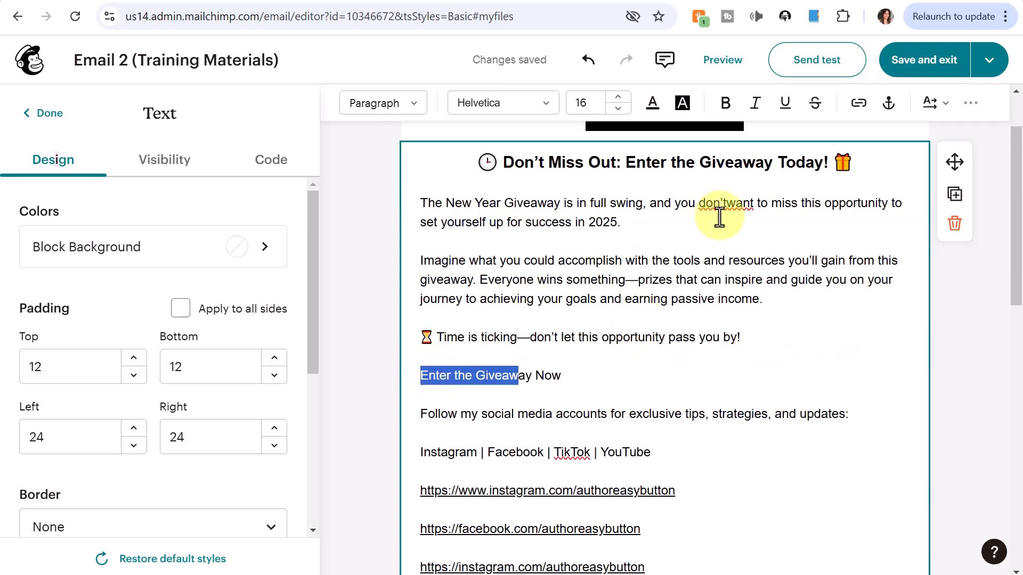
left_click(859, 105)
Step: Link 'Enter the Giveaway Now' to the giveaway web address
left_click(837, 265)
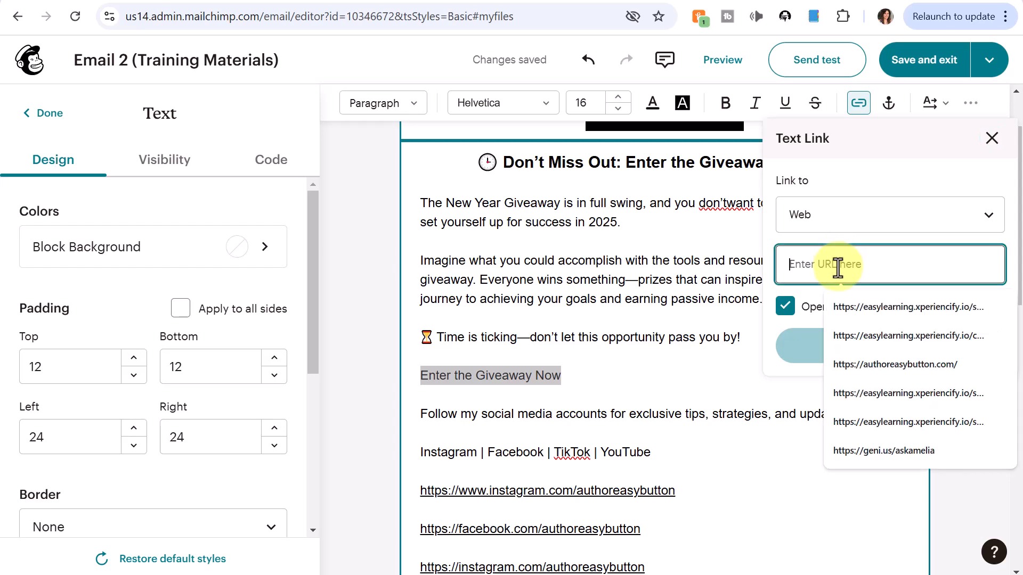
key("ctrl+v")
left_click(826, 344)
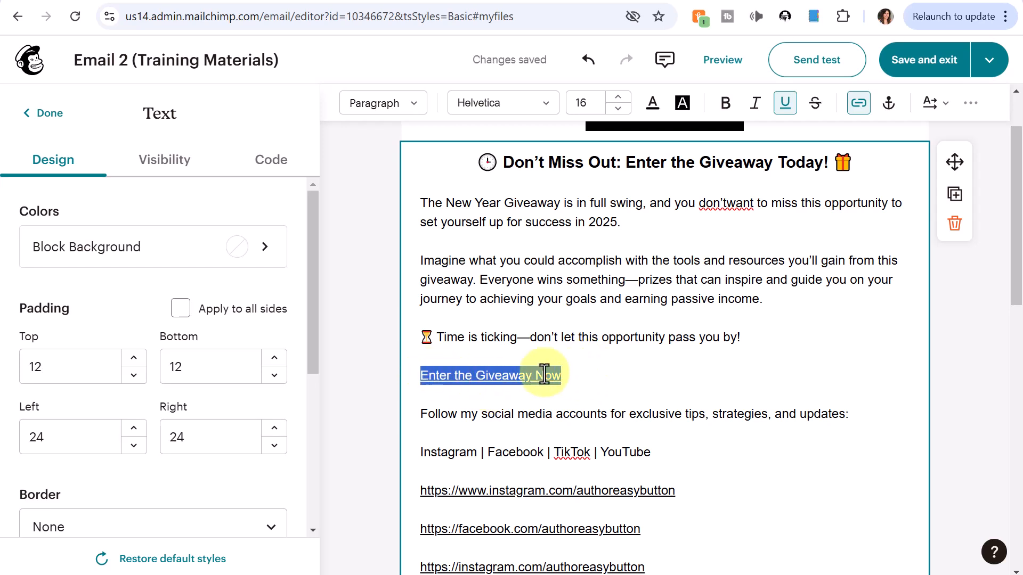
Step: Reword the link text to 'Click HERE to Enter the Giveaway Now'
left_click(426, 376)
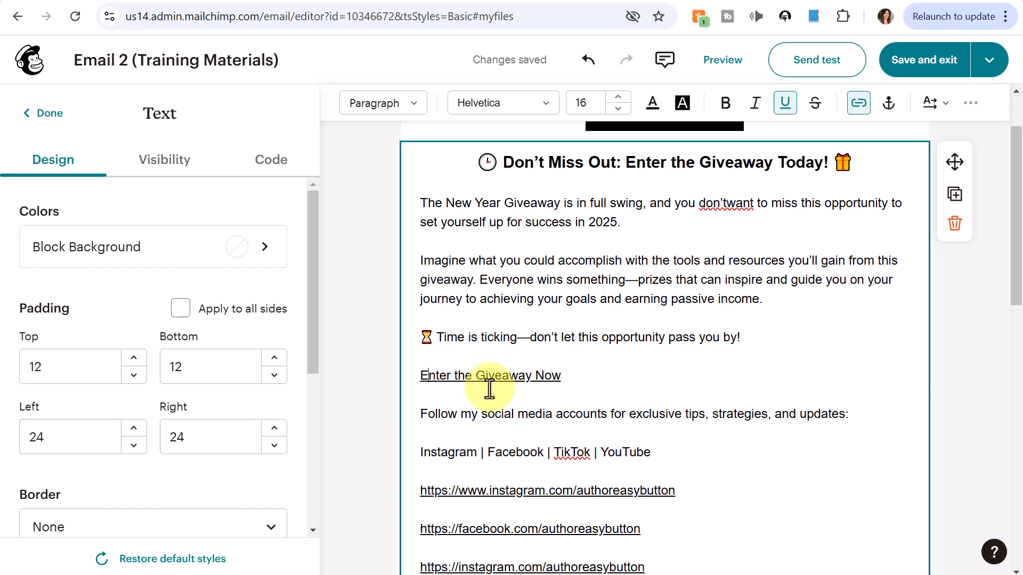
type("Click")
left_click(429, 376)
key("BackSpace")
left_click(454, 373)
type("Here to E")
left_click_drag(453, 375, 479, 377)
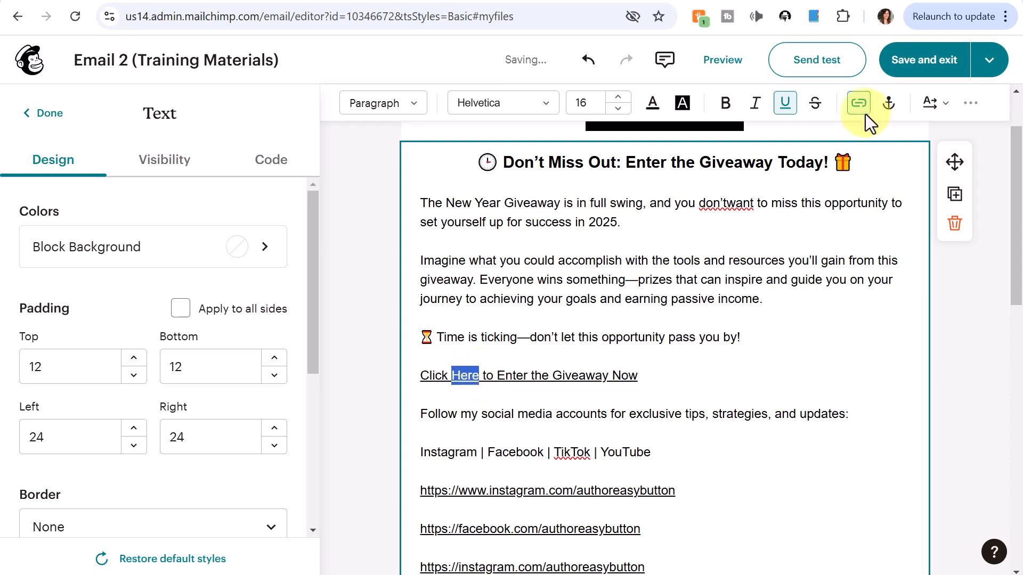
type("HERE")
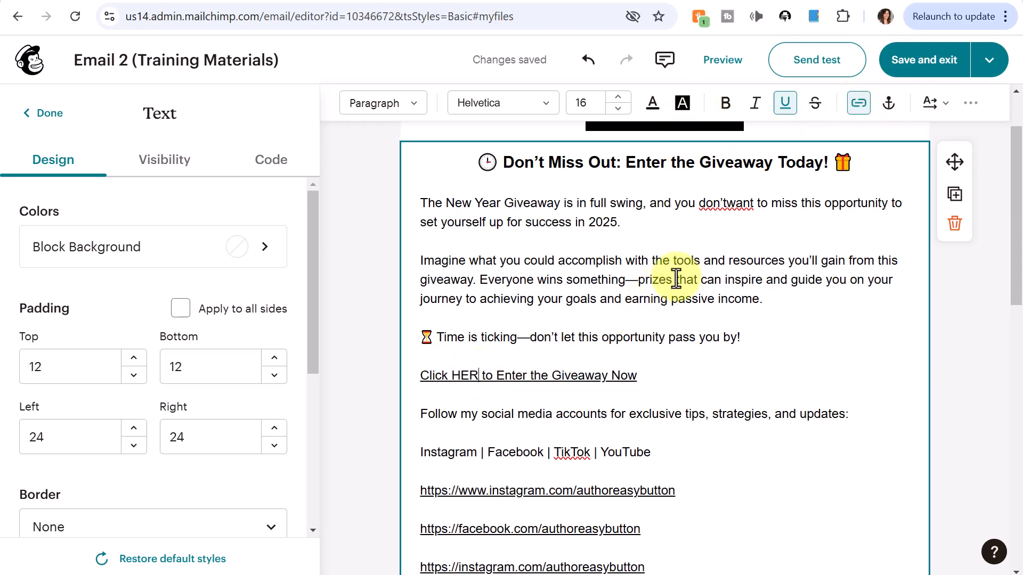
scroll(712, 270, "down", 3)
scroll(740, 296, "up", 5)
Step: Link the word Instagram to its profile address and delete its bare URL line
scroll(714, 287, "down", 4)
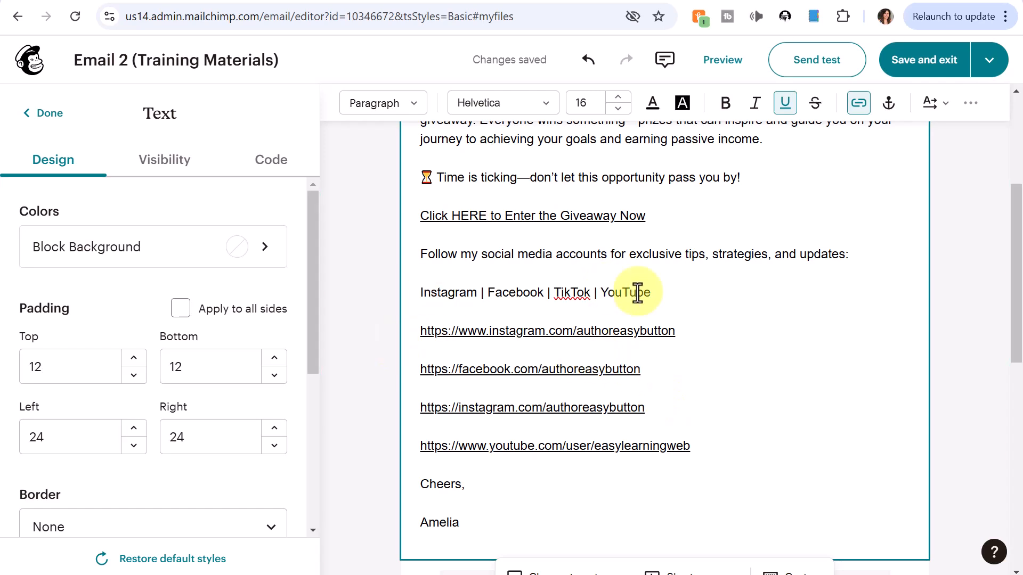
left_click_drag(421, 330, 674, 333)
key("ctrl+c")
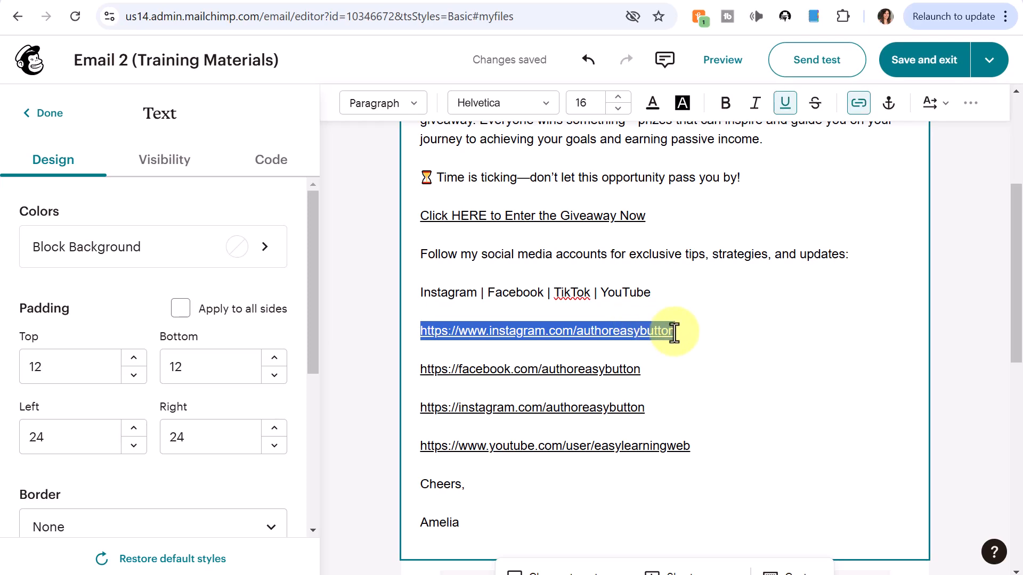
double_click(448, 292)
left_click(858, 103)
left_click(831, 270)
key("ctrl+v")
left_click(804, 346)
key("BackSpace")
Step: Link Facebook and TikTok to their profile addresses and remove their bare URL lines
left_click_drag(421, 331, 640, 331)
double_click(515, 293)
key("BackSpace")
double_click(571, 292)
left_click(858, 104)
left_click(890, 346)
key("BackSpace")
Step: Link YouTube to its channel address and delete the bare YouTube URL line
double_click(625, 293)
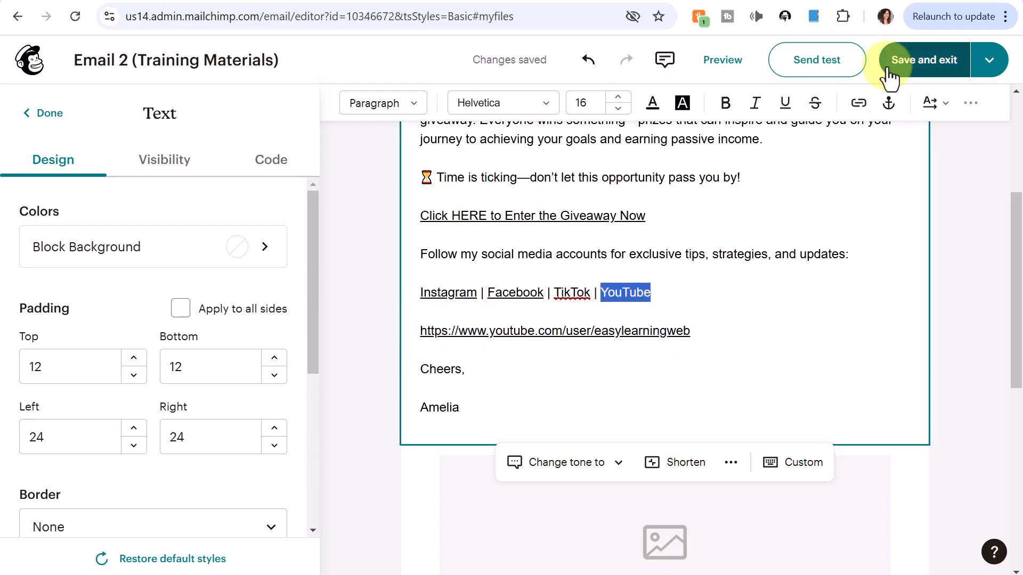
left_click(859, 103)
type("https://www.youtube.com/user/easylearningweb")
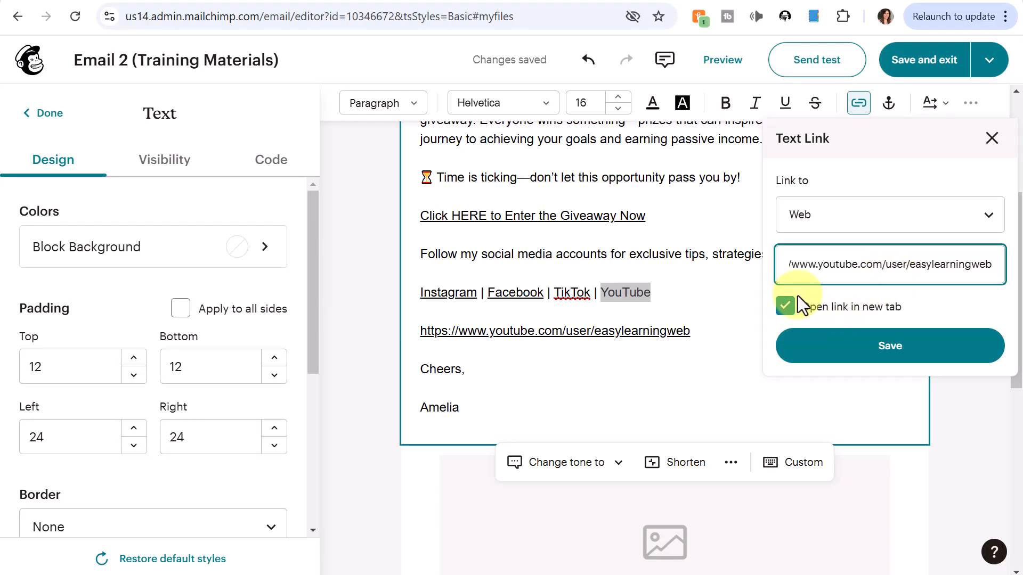
left_click(890, 346)
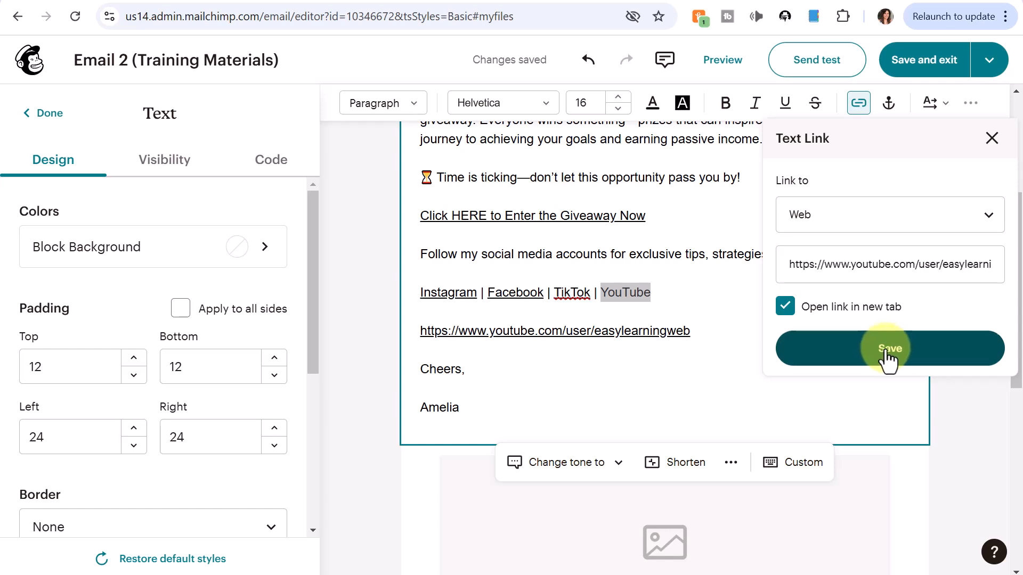
left_click_drag(420, 329, 571, 342)
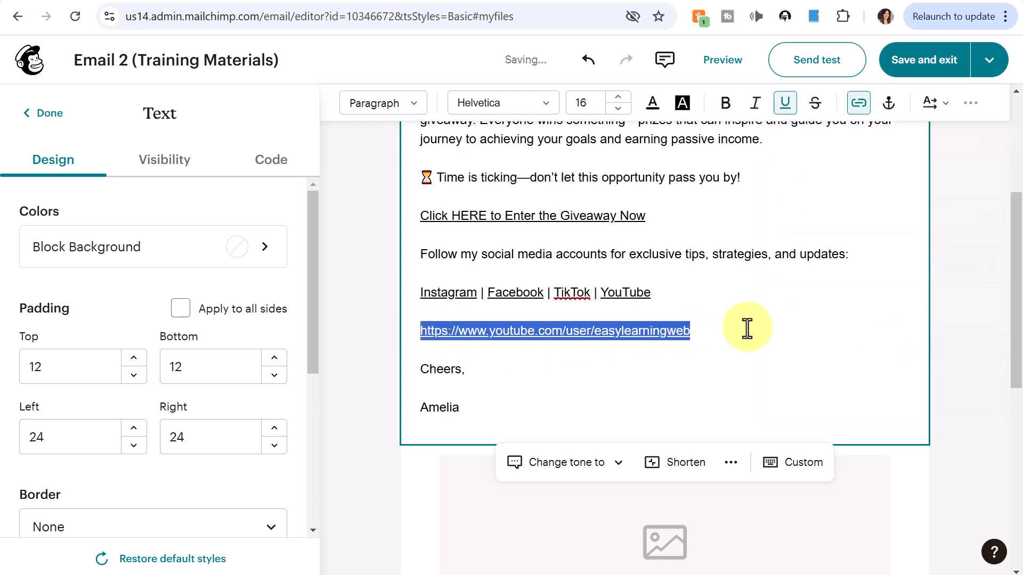
key("BackSpace")
key("BackSpace")
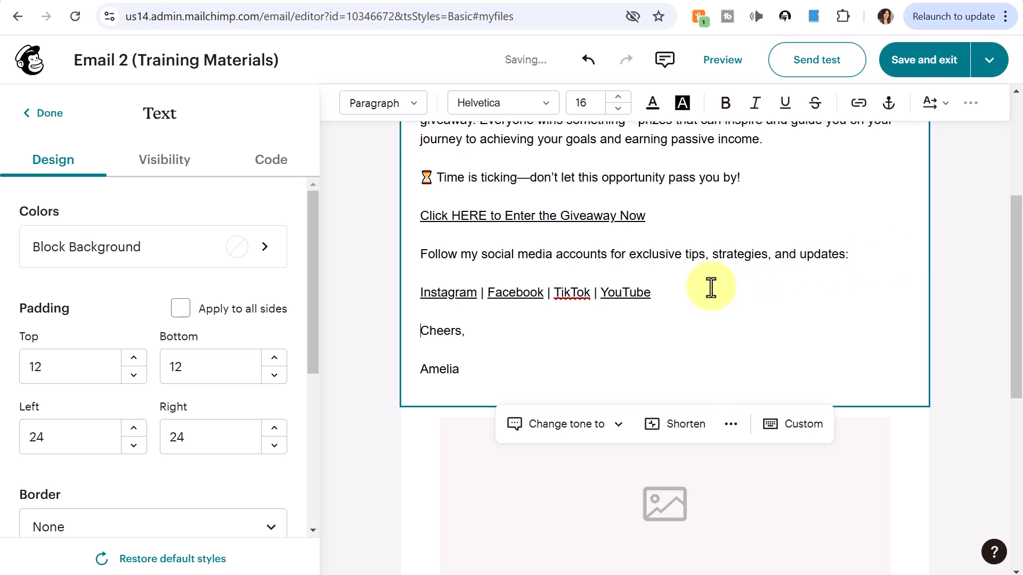
Step: Delete the empty image placeholder block
scroll(804, 240, "down", 1)
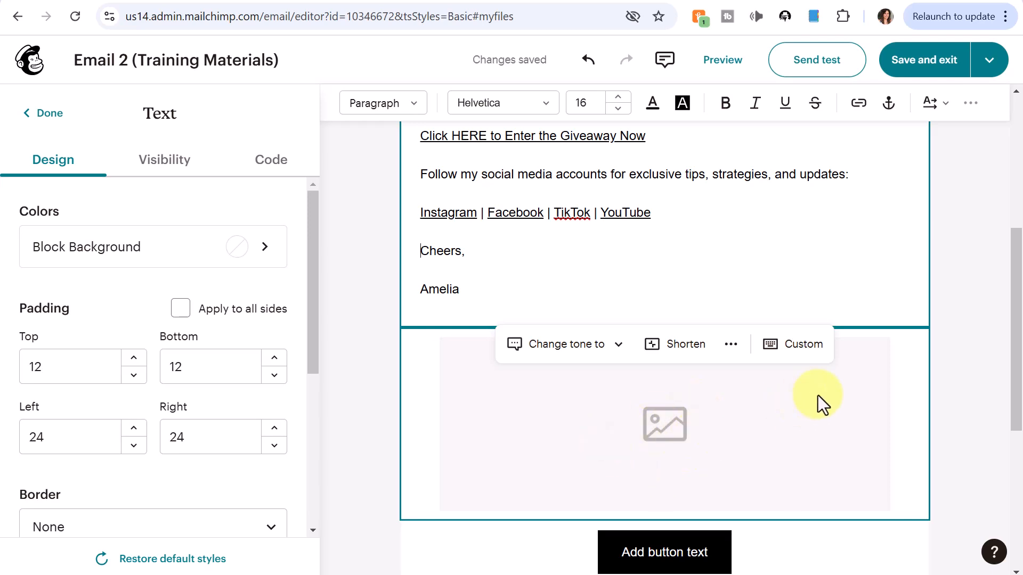
left_click(704, 422)
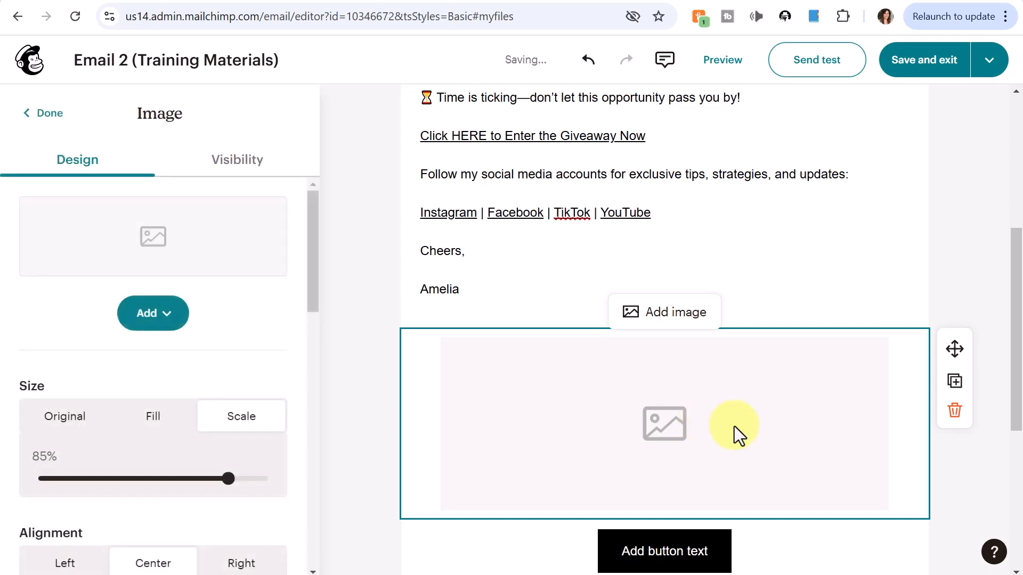
left_click(955, 420)
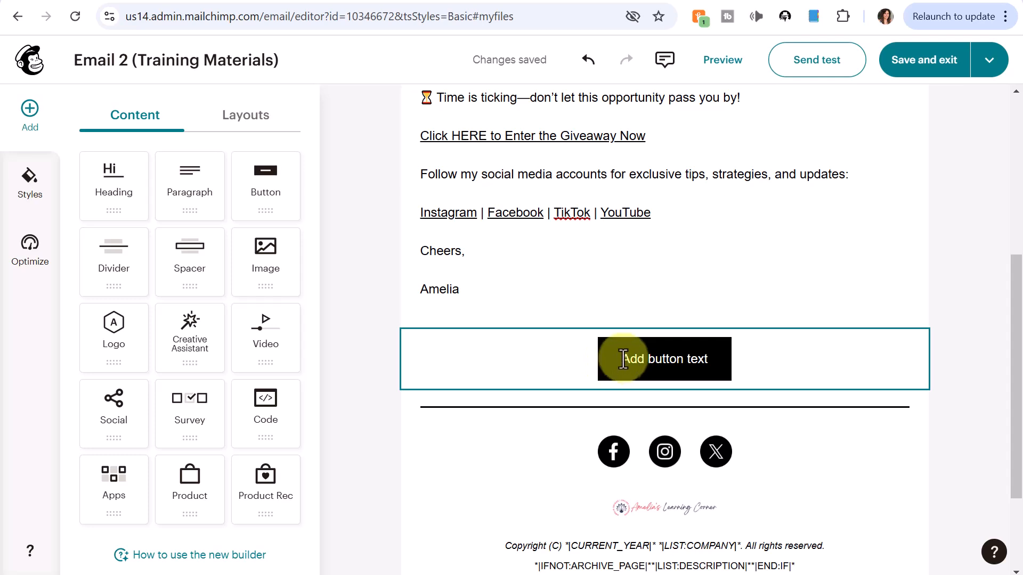
left_click_drag(622, 358, 715, 358)
type("Click Here to Enter the Giveaway")
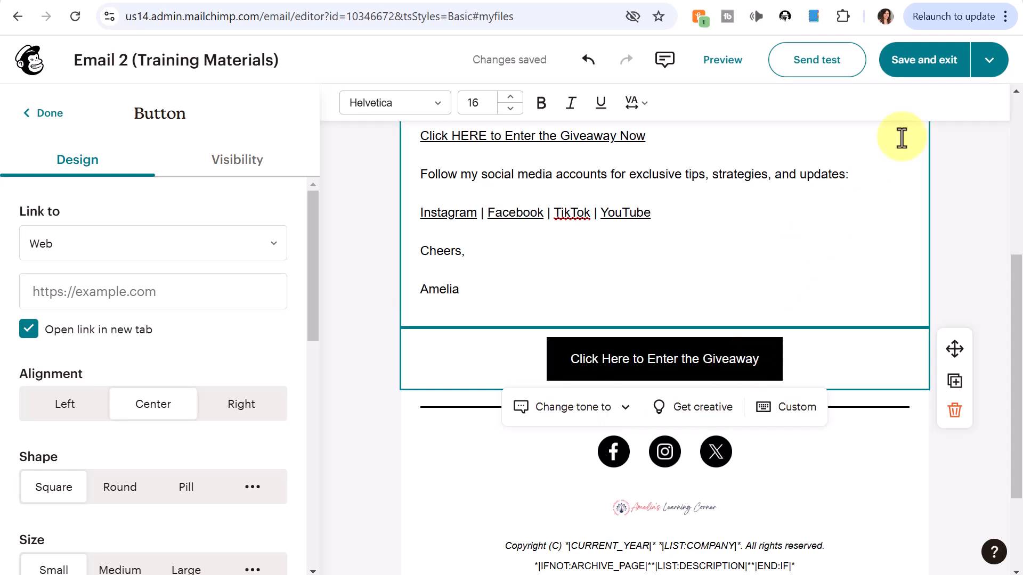
left_click_drag(571, 359, 759, 360)
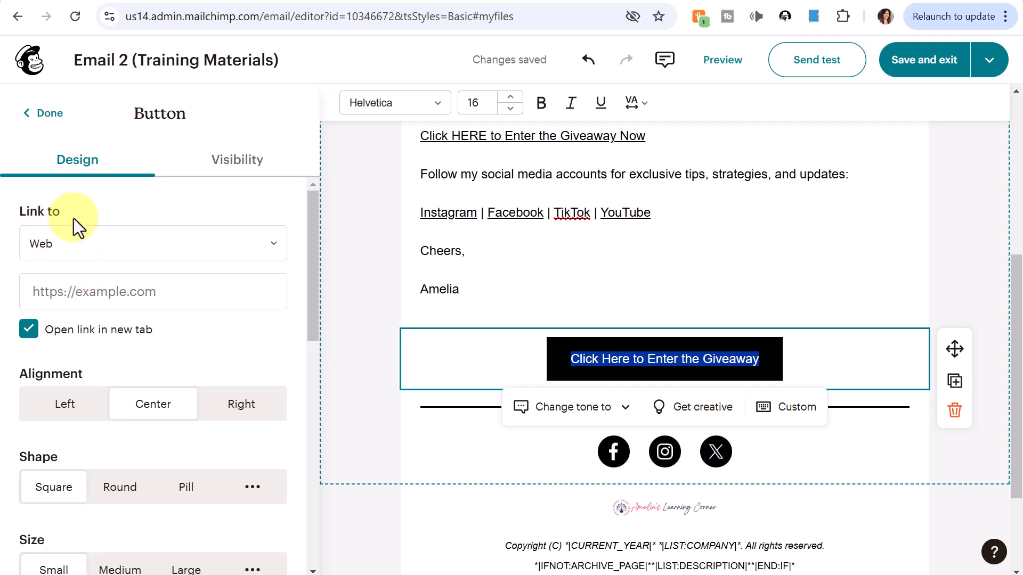
left_click(88, 290)
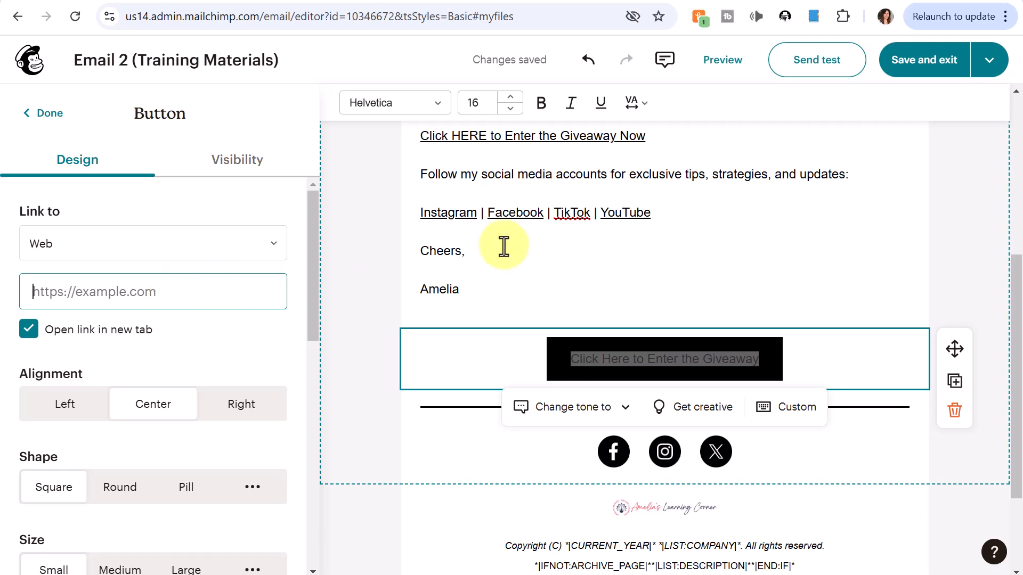
type("https://www.rfr.bz/M3e8cc0")
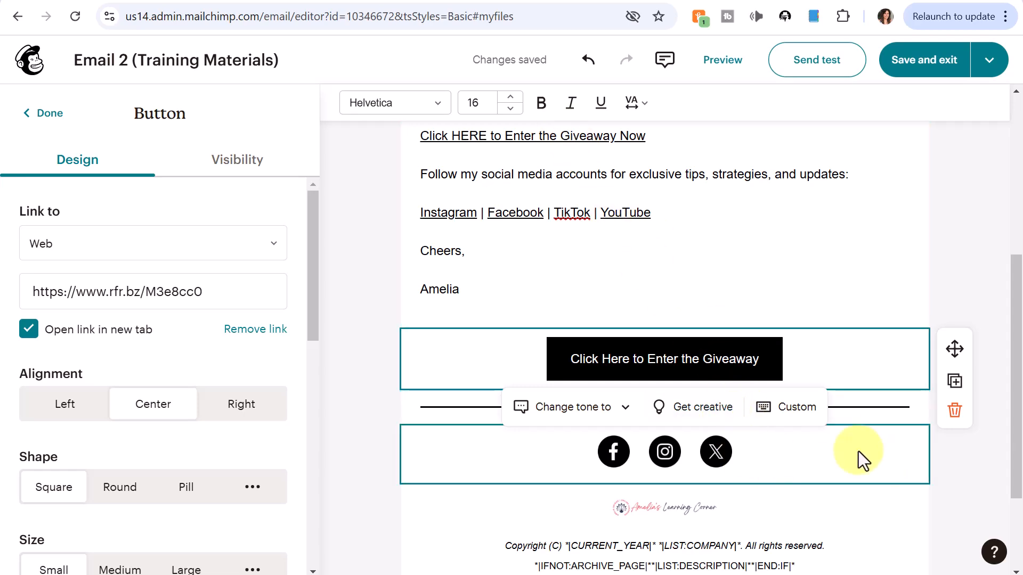
Step: Remove the social media icons block and the small logo block above the footer text
left_click(890, 443)
left_click(953, 506)
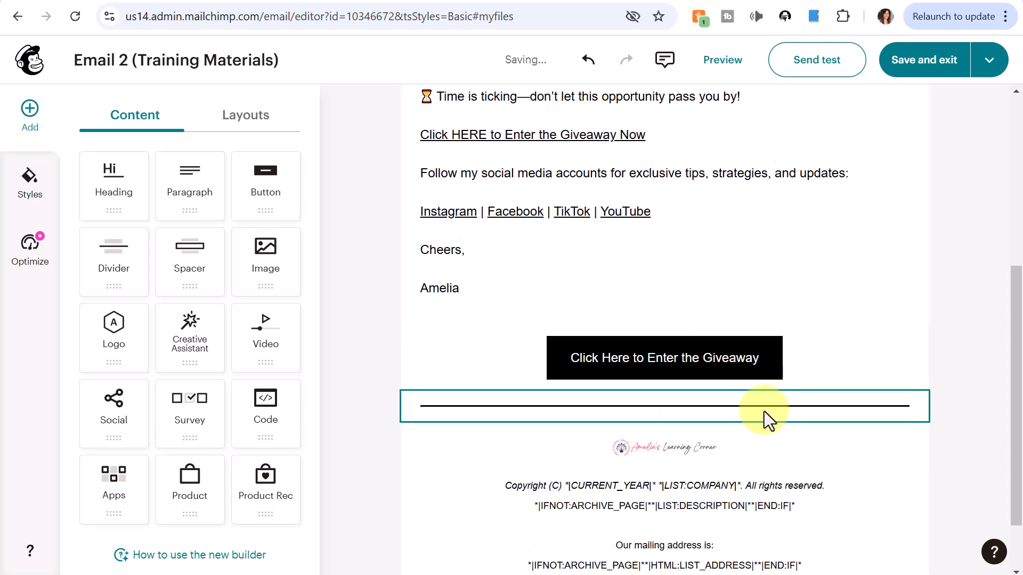
scroll(693, 442, "down", 1)
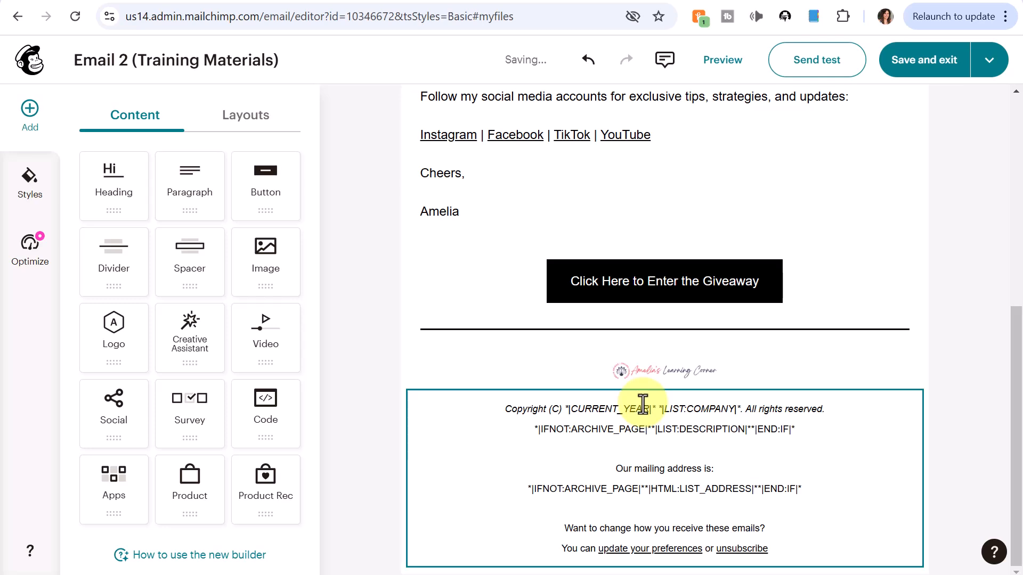
left_click(663, 375)
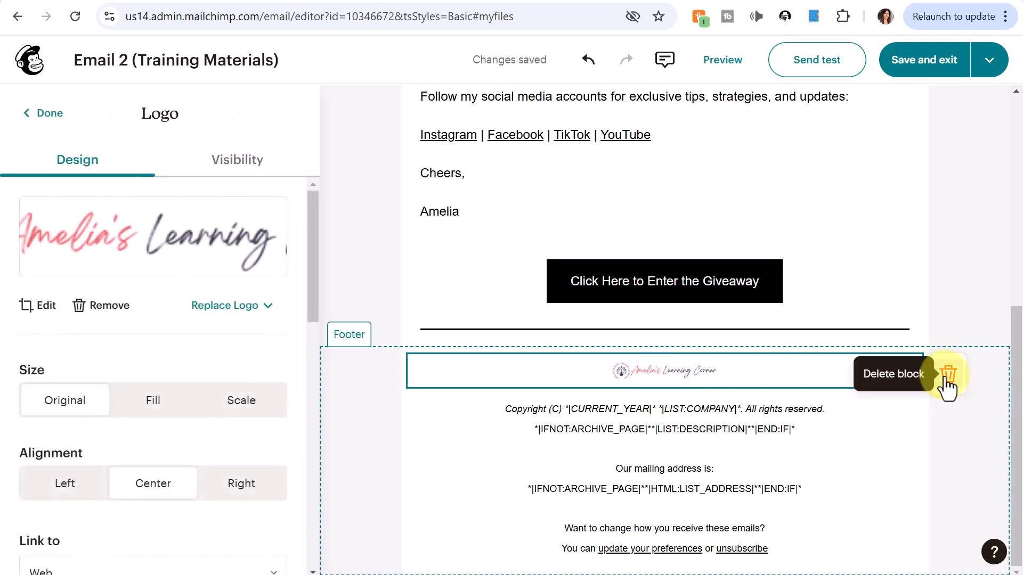
left_click(946, 379)
scroll(937, 154, "up", 7)
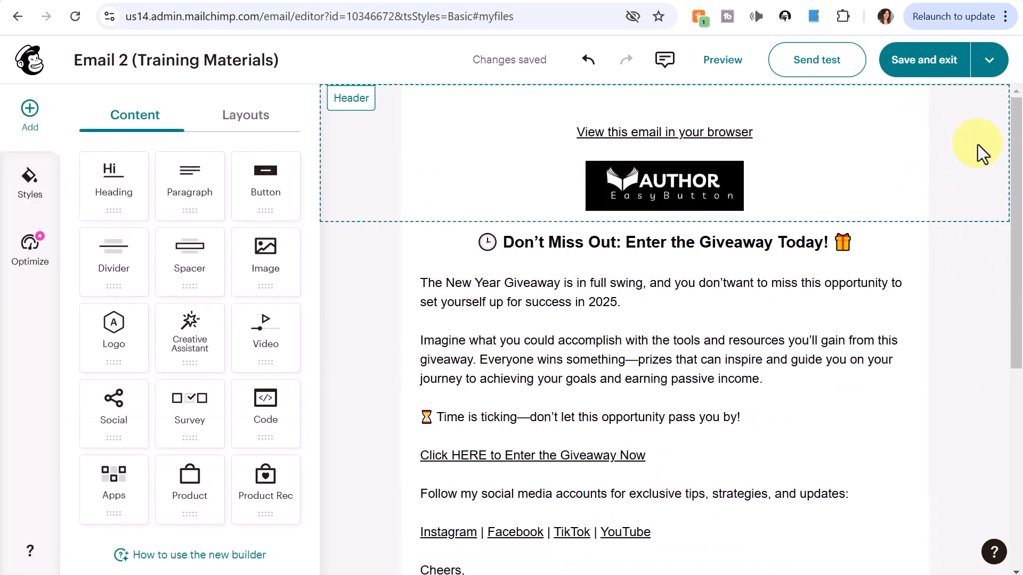
left_click(726, 63)
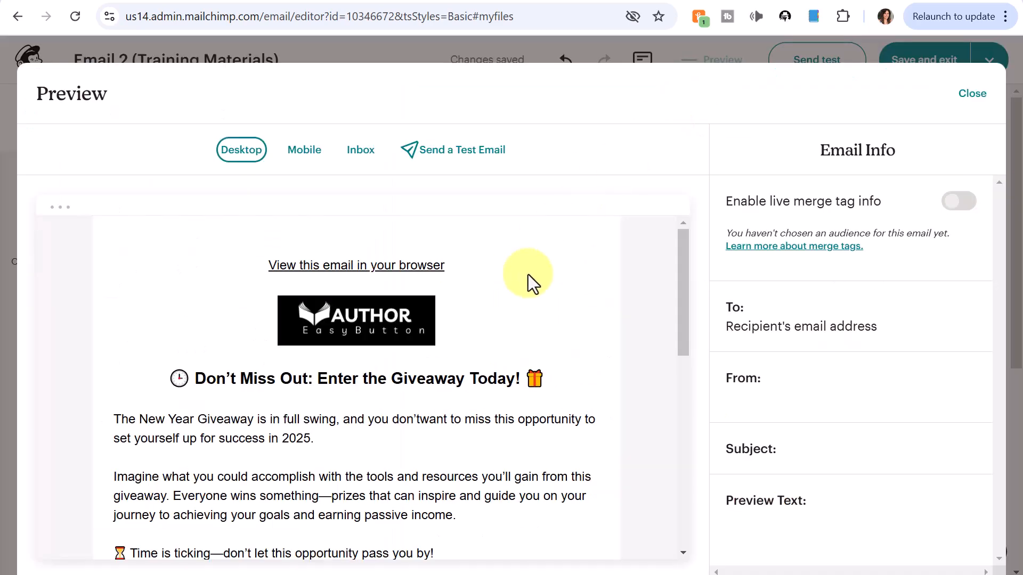
scroll(555, 263, "down", 3)
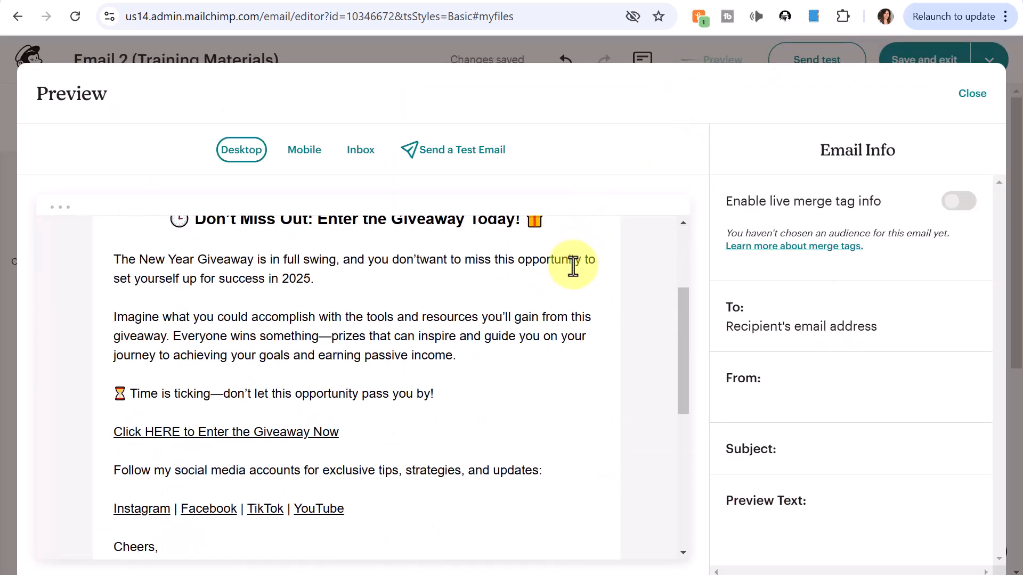
scroll(553, 283, "down", 2)
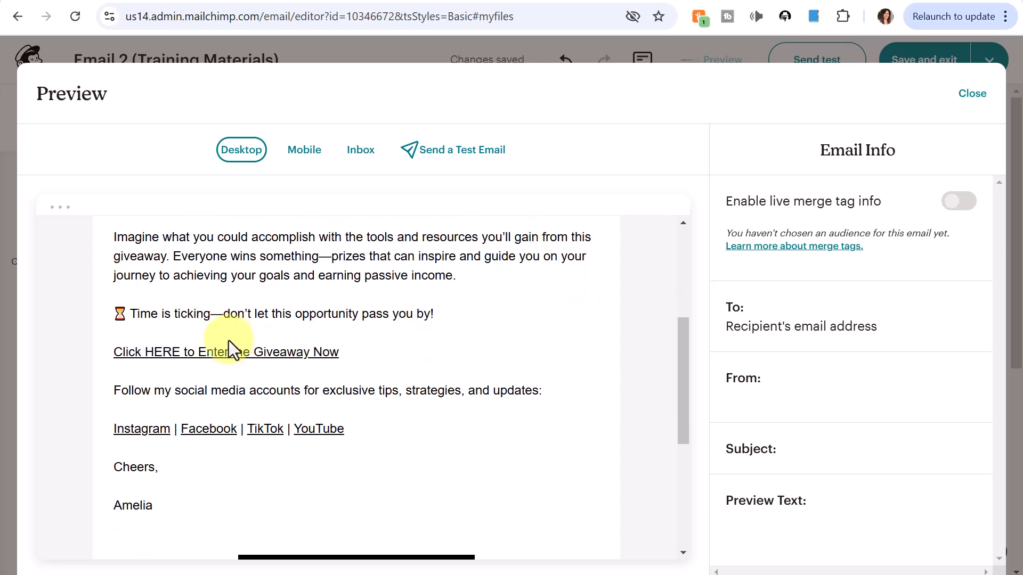
scroll(525, 309, "down", 2)
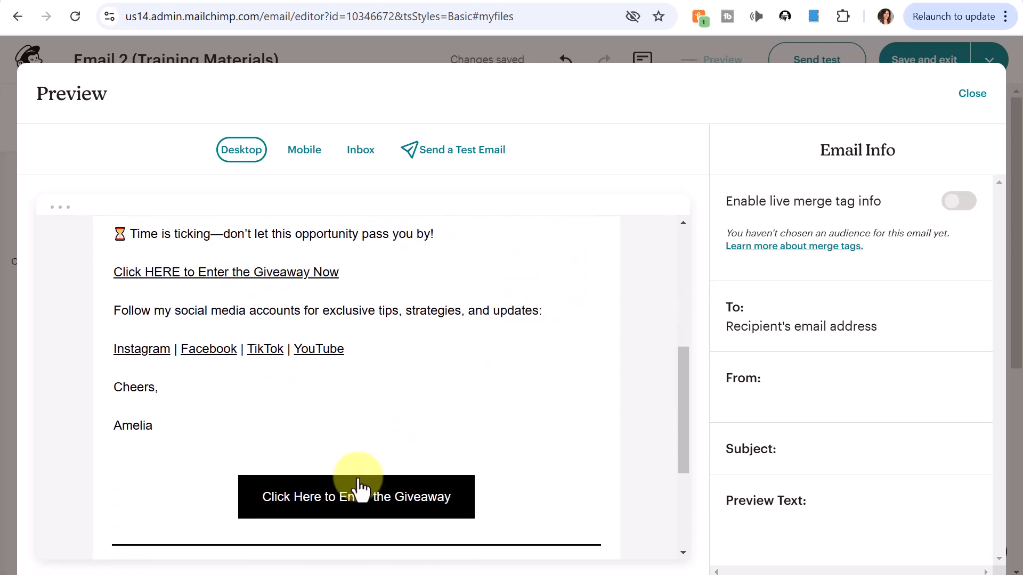
left_click(971, 96)
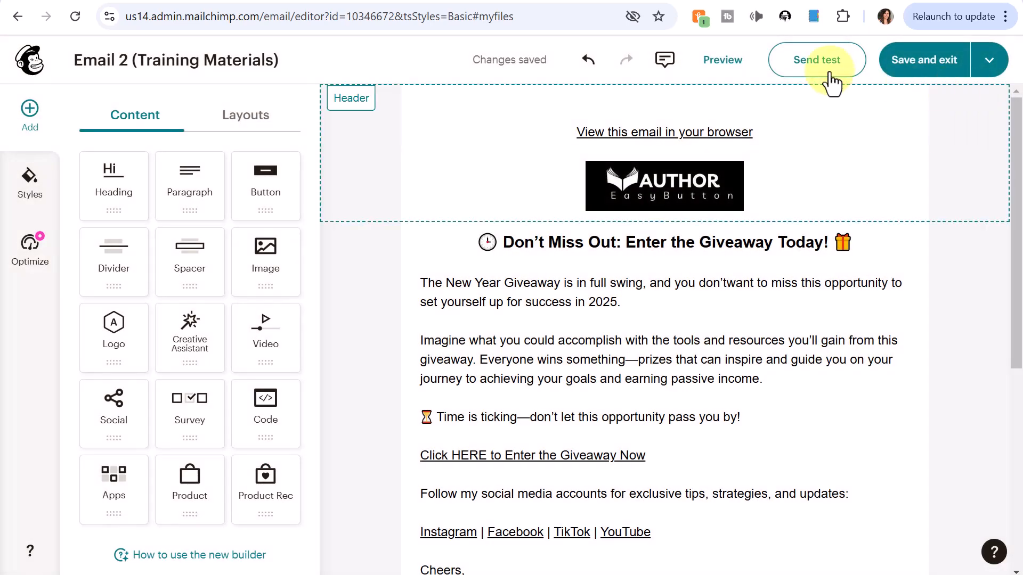
left_click(816, 62)
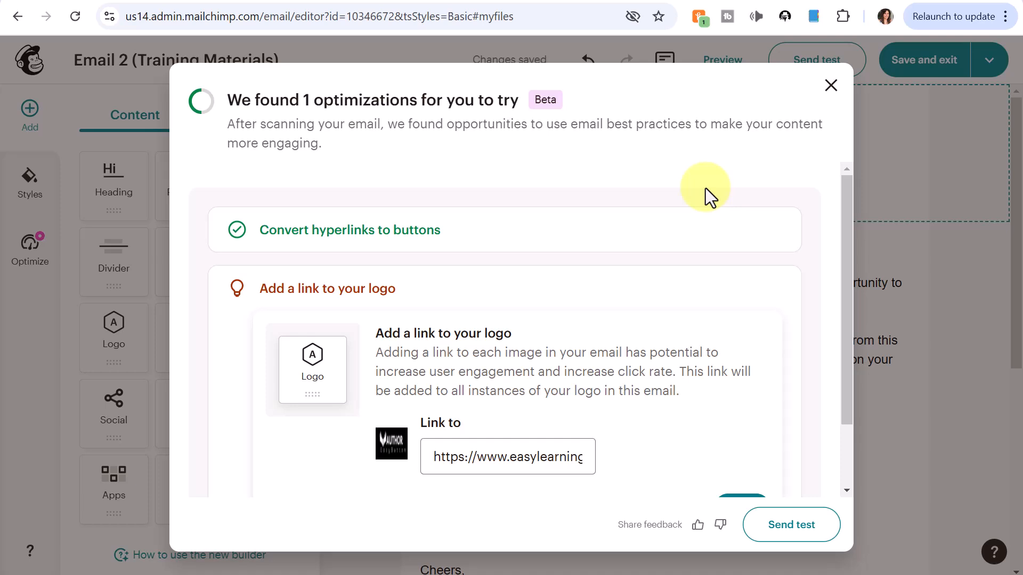
scroll(753, 246, "down", 2)
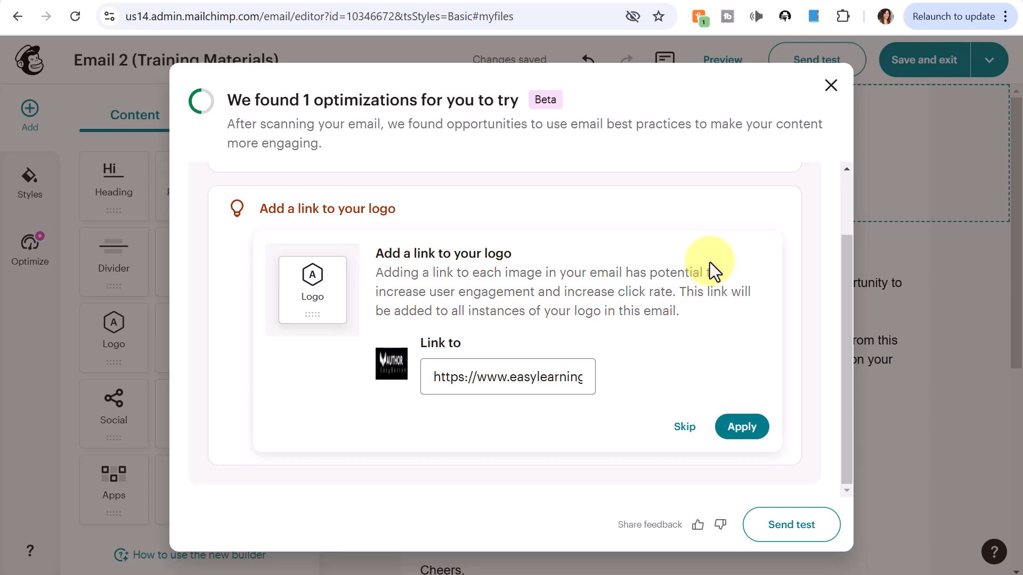
left_click(684, 429)
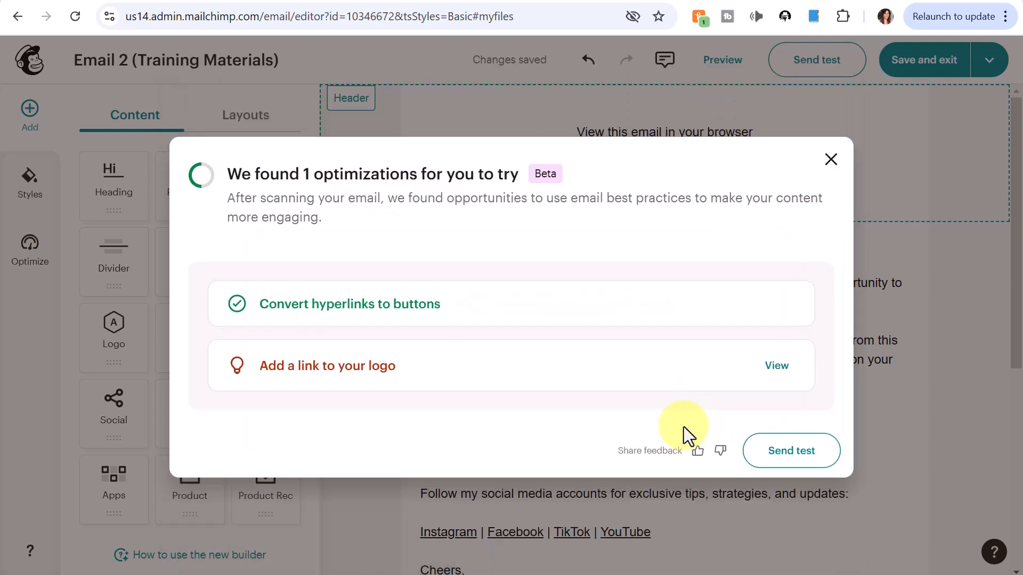
left_click(790, 453)
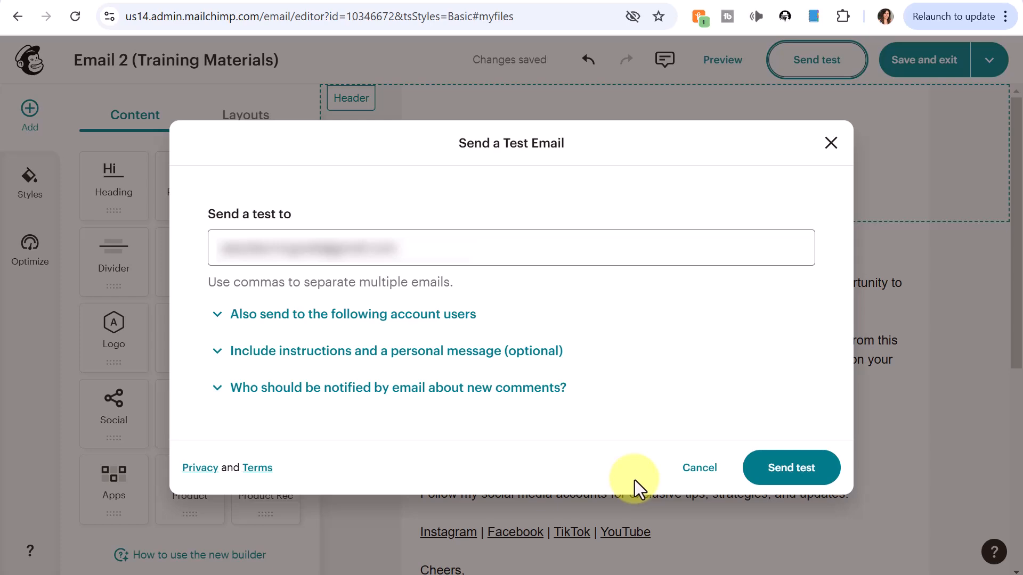
left_click(700, 470)
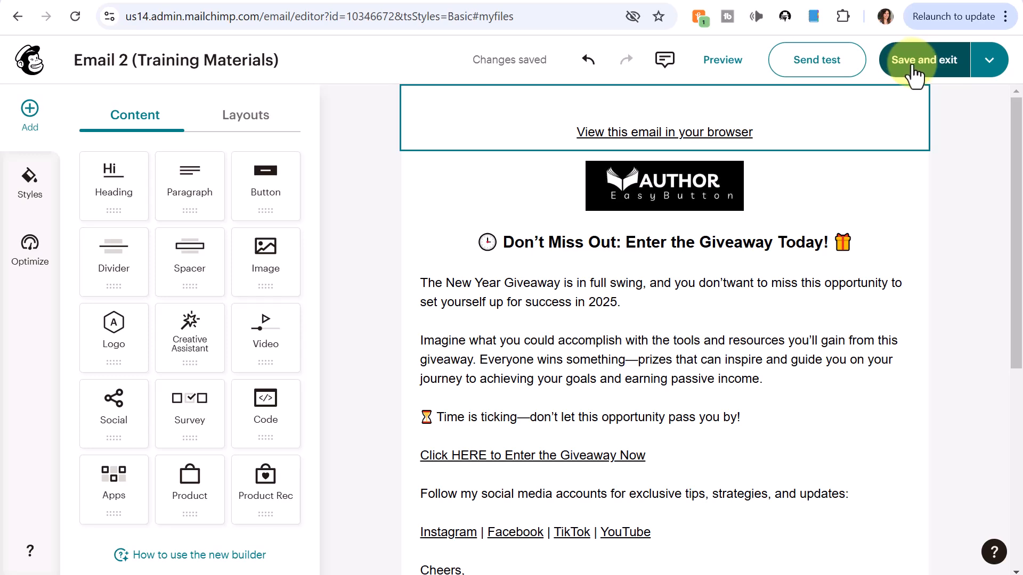
Step: Save Email 2's design as a template named 'Giveaway Email 2' and dismiss the confirmation
left_click(989, 62)
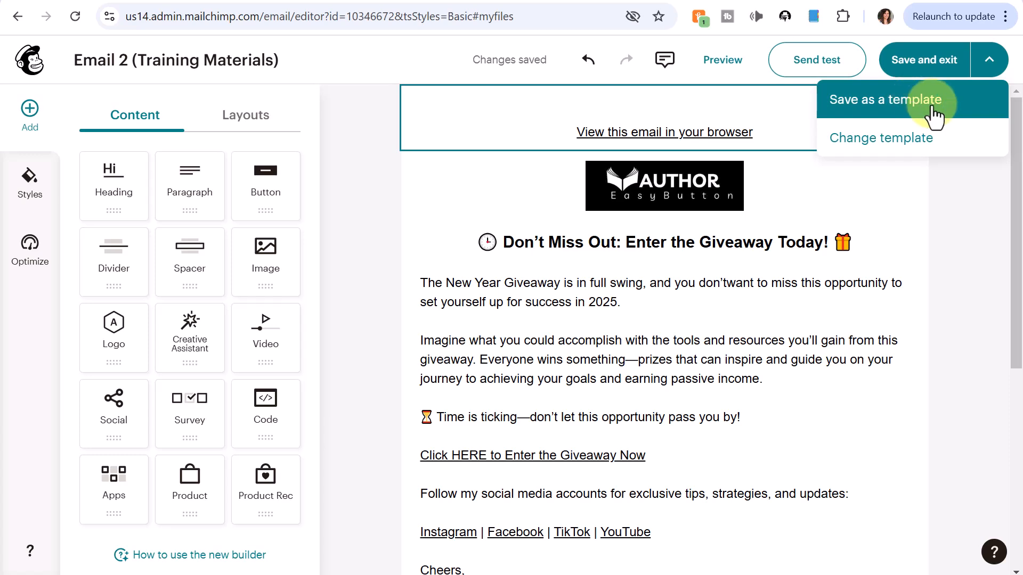
left_click(904, 110)
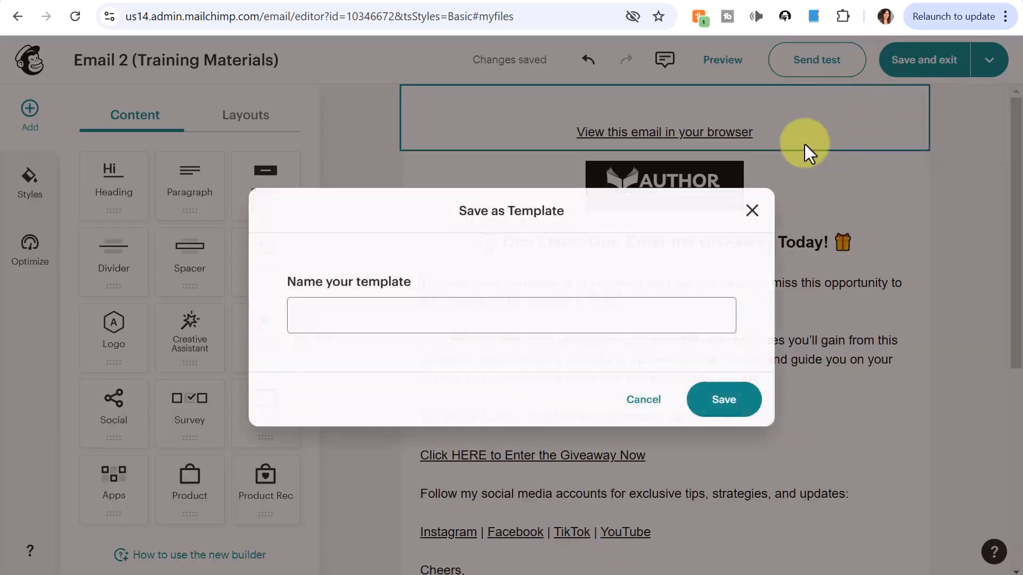
left_click(414, 320)
type("Give")
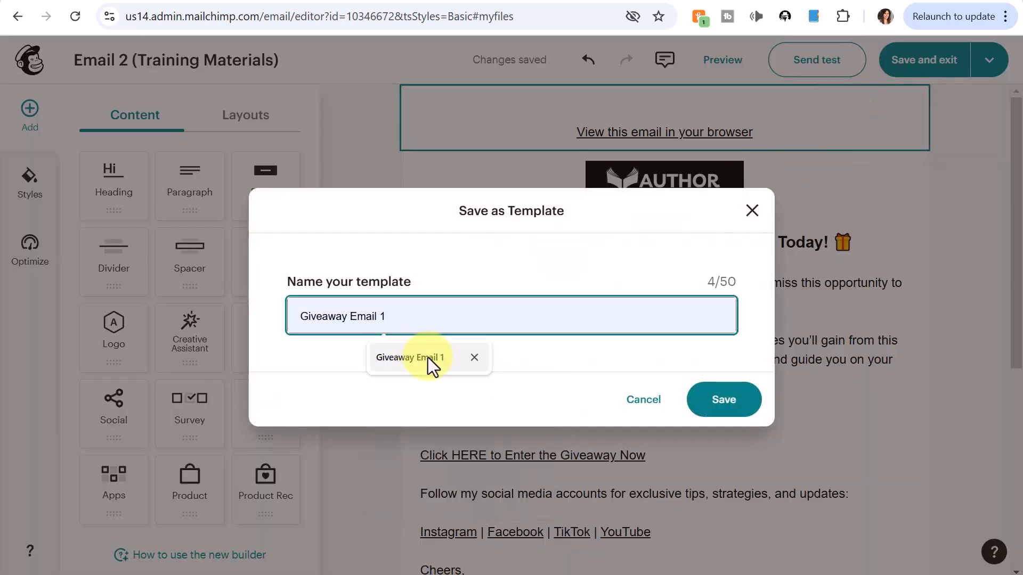
left_click(427, 356)
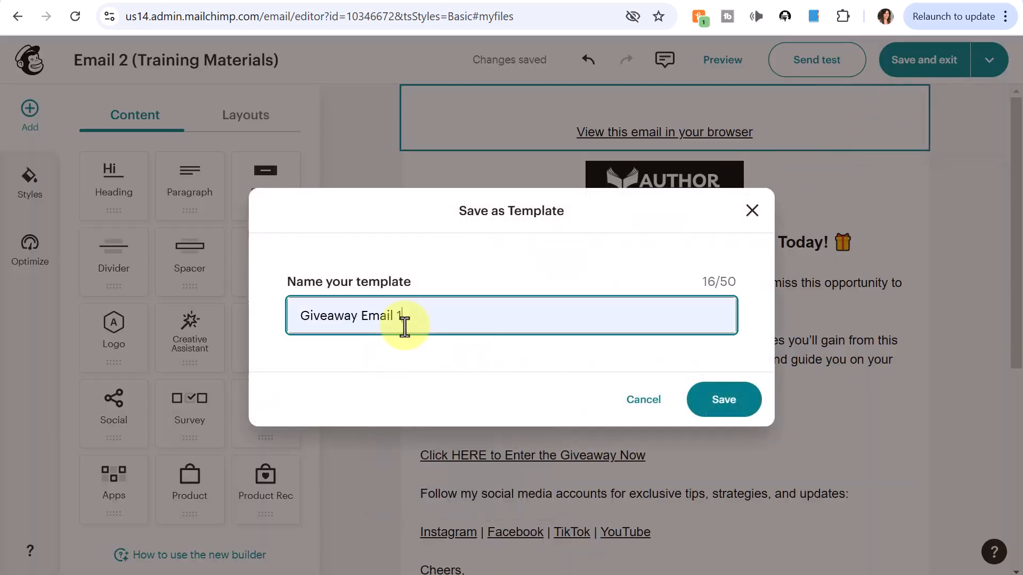
key("BackSpace")
type("2")
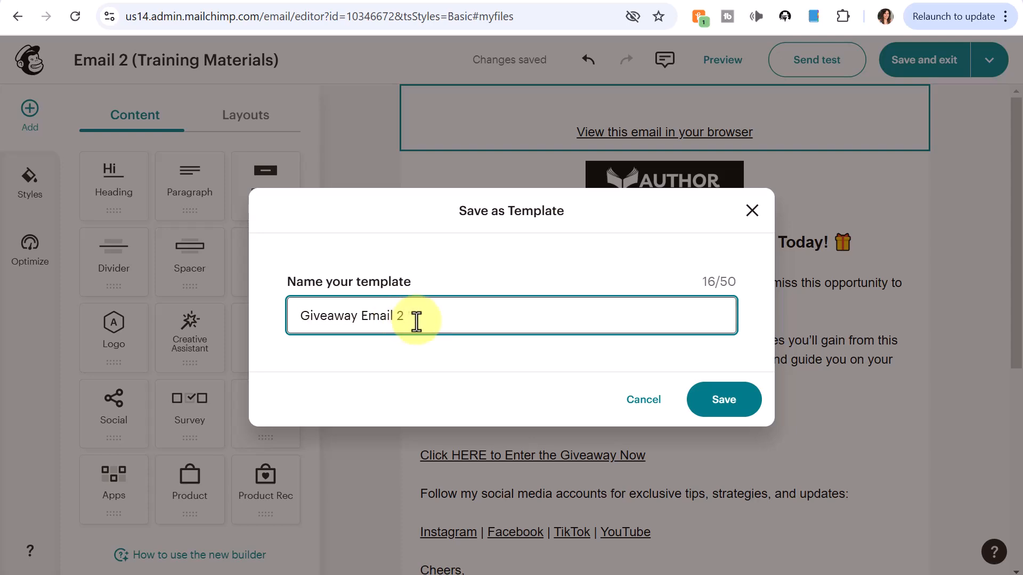
left_click(709, 401)
left_click(685, 386)
Step: Address Email 2 to the Training Materials and Courses audience, excluding the 'skip' tag (136 recipients)
left_click(922, 62)
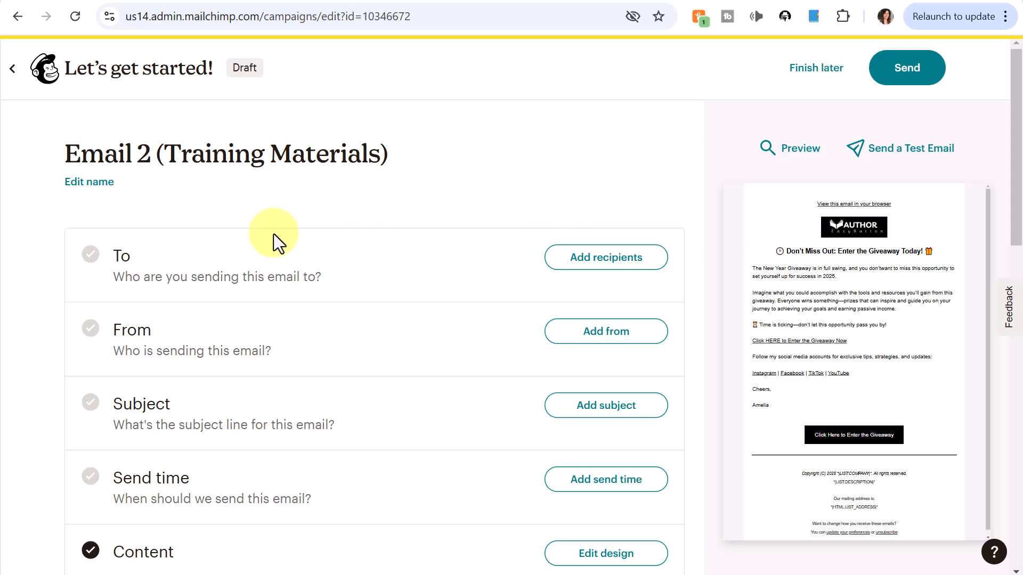
left_click(618, 264)
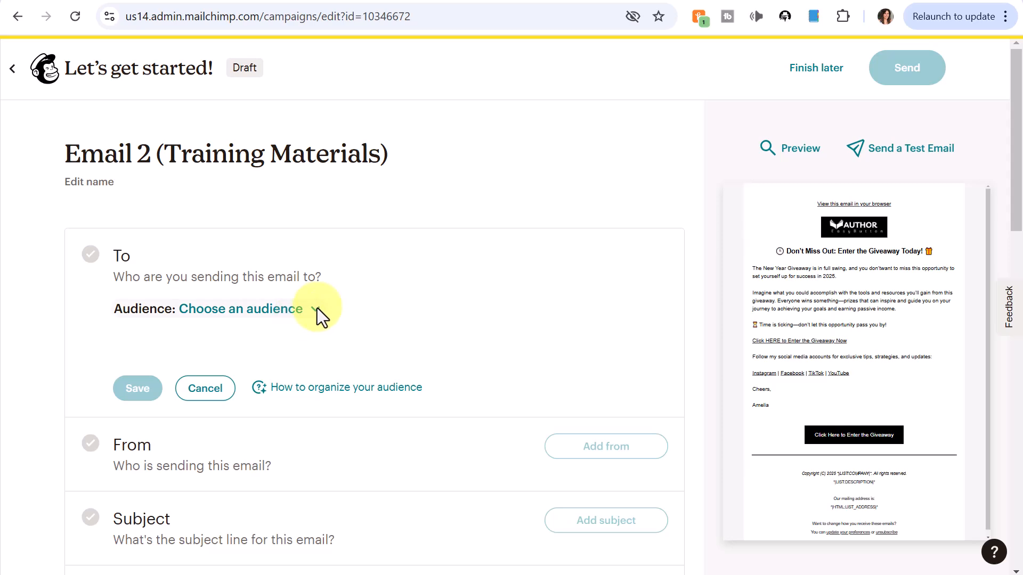
left_click(316, 309)
left_click(257, 393)
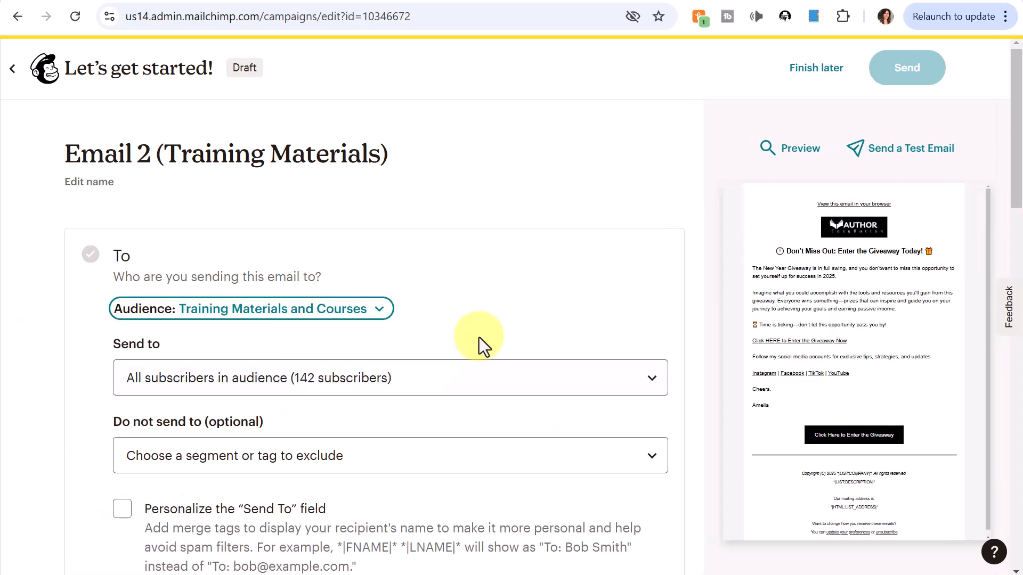
left_click(611, 461)
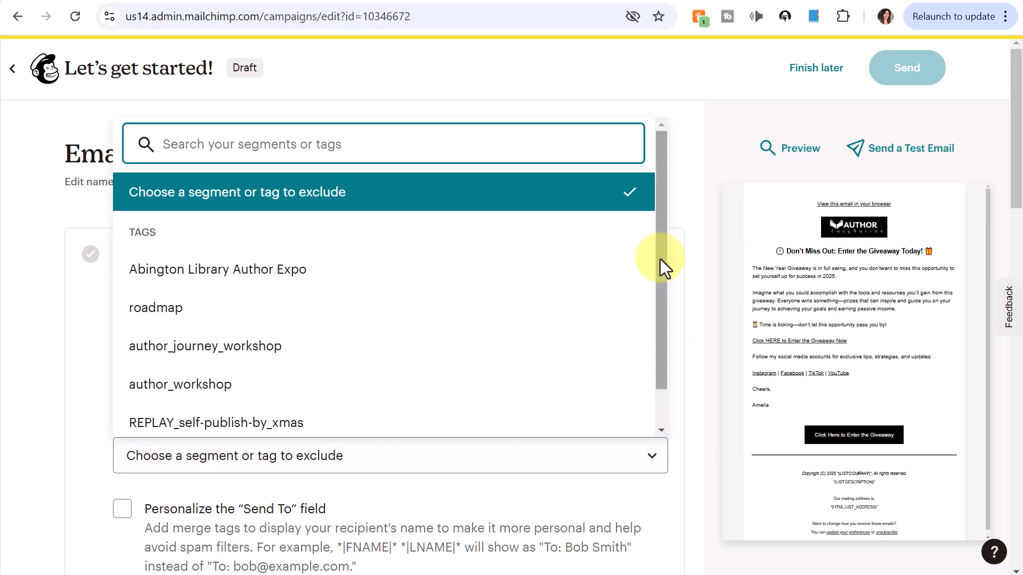
scroll(660, 258, "down", 1)
left_click(187, 438)
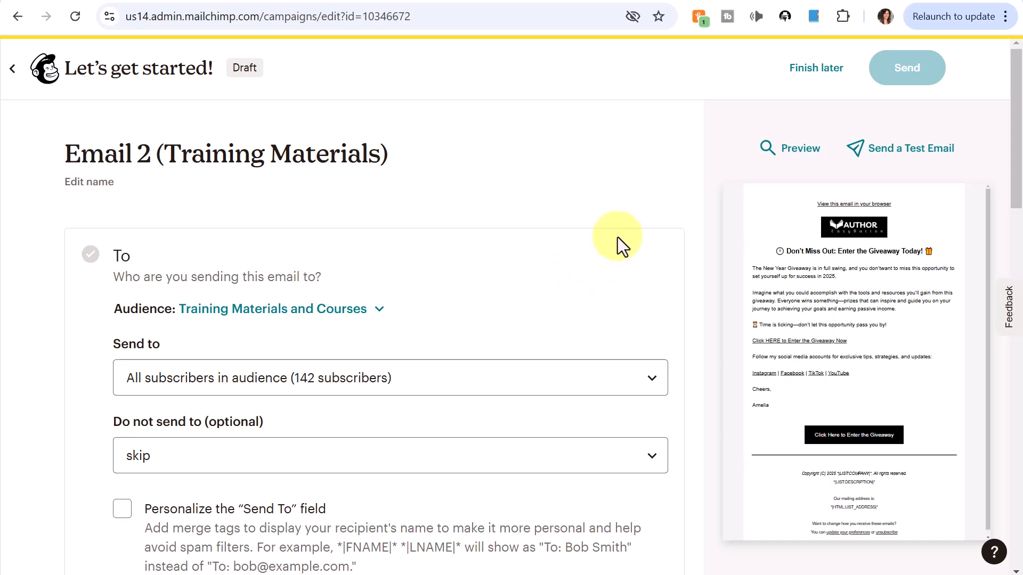
scroll(319, 277, "down", 5)
left_click(141, 295)
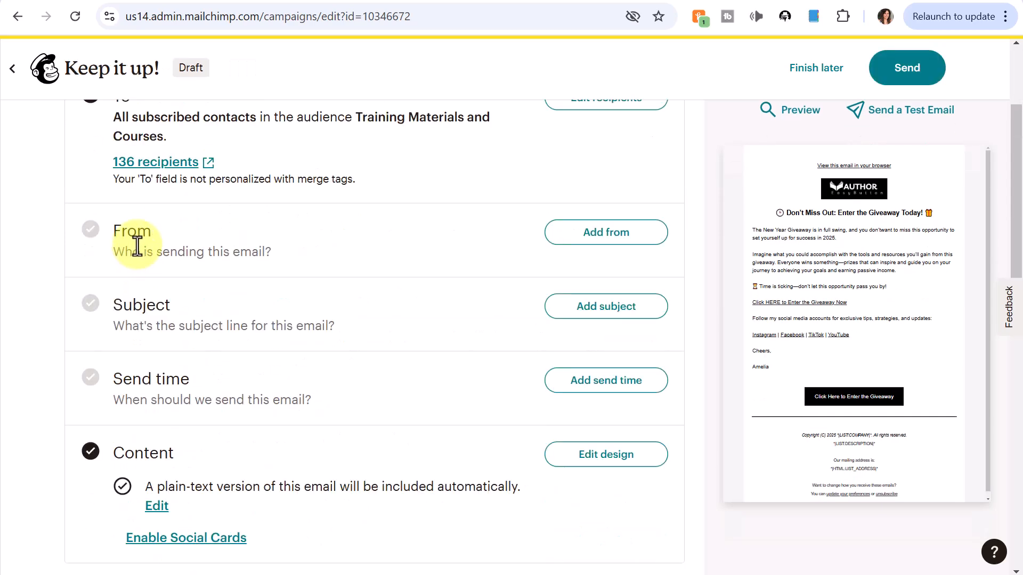
Step: Set the sender name to the suggested full name and paste a new sender e-mail address
left_click(597, 237)
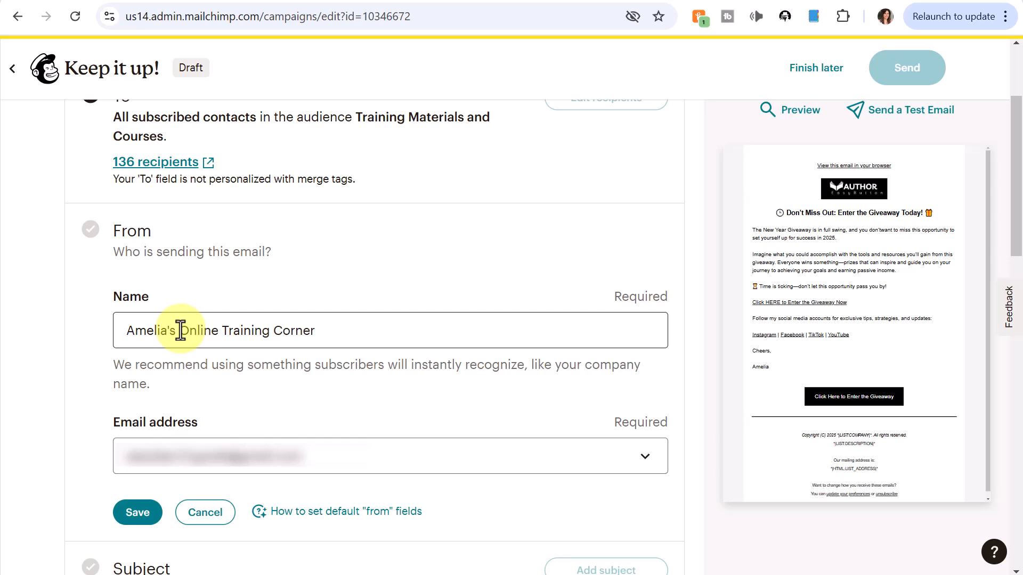
left_click_drag(180, 331, 362, 347)
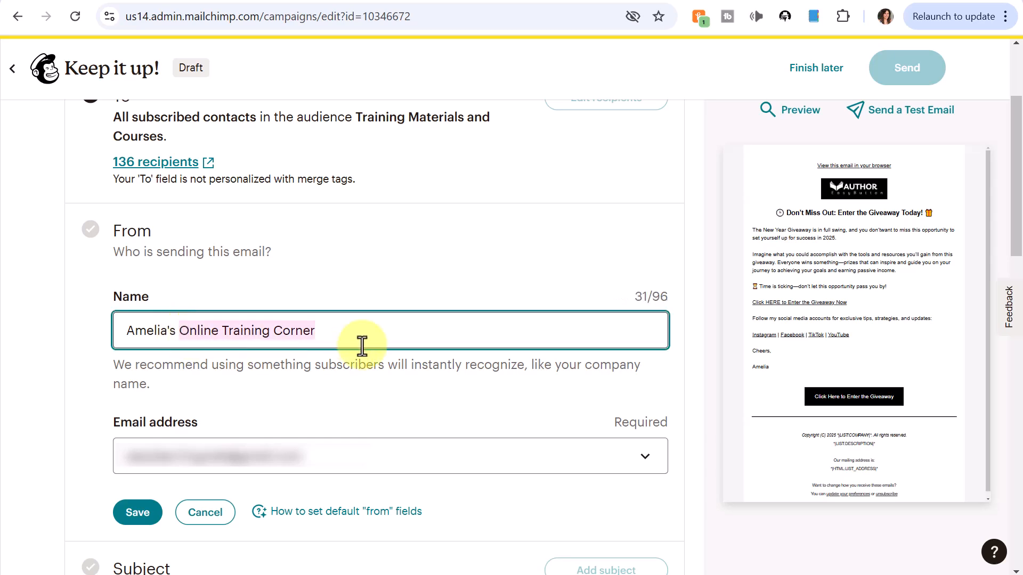
key("BackSpace")
key("BackSpace")
key("BackSpace")
key("BackSpace")
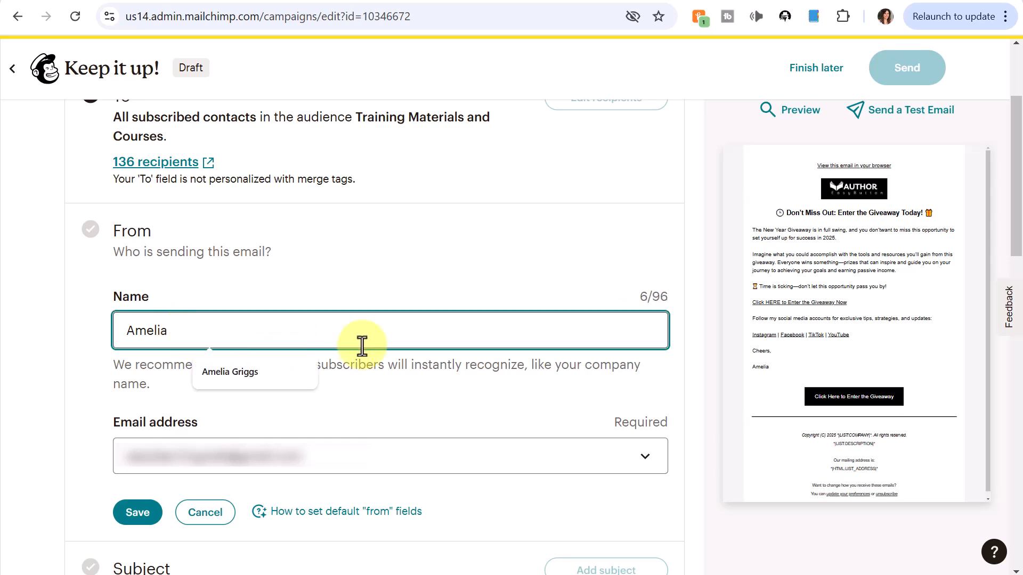
left_click(230, 372)
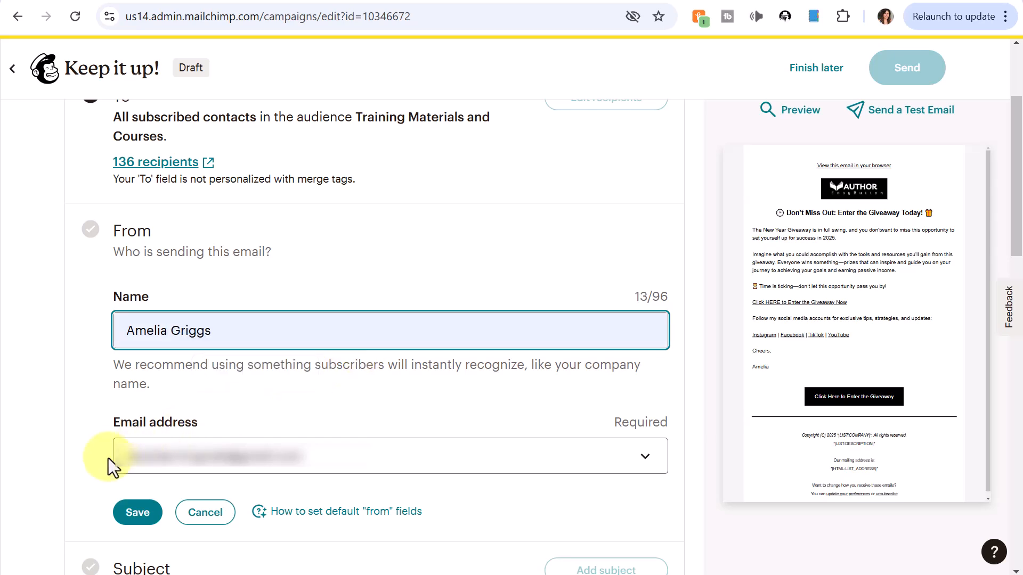
left_click_drag(123, 457, 389, 442)
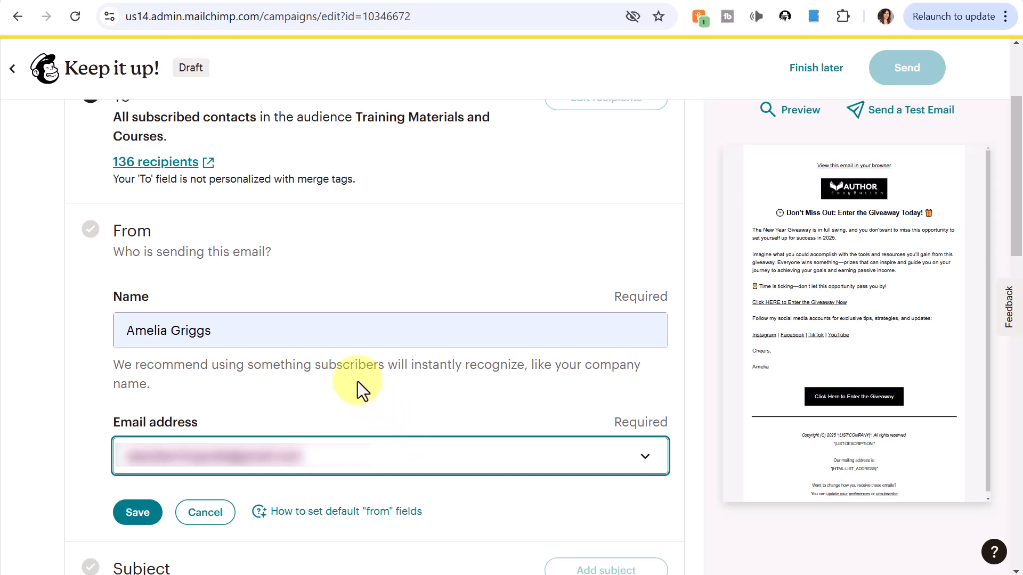
key("ctrl+v")
left_click(137, 515)
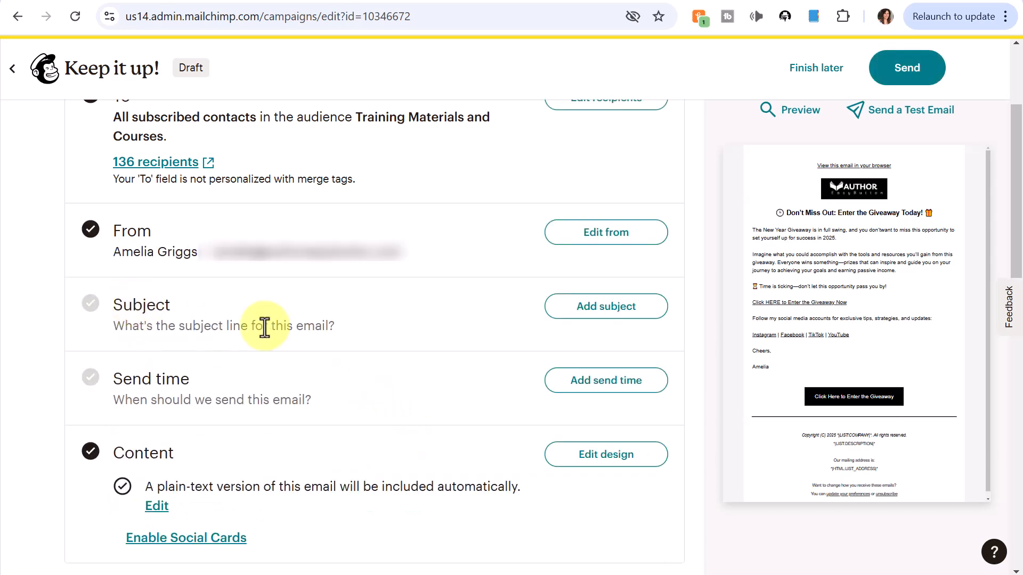
Step: Add the subject 'Don't Miss Out: Enter the Giveaway Today!' with preview text 'Act Now to Enter the Giveaway!'
left_click(609, 315)
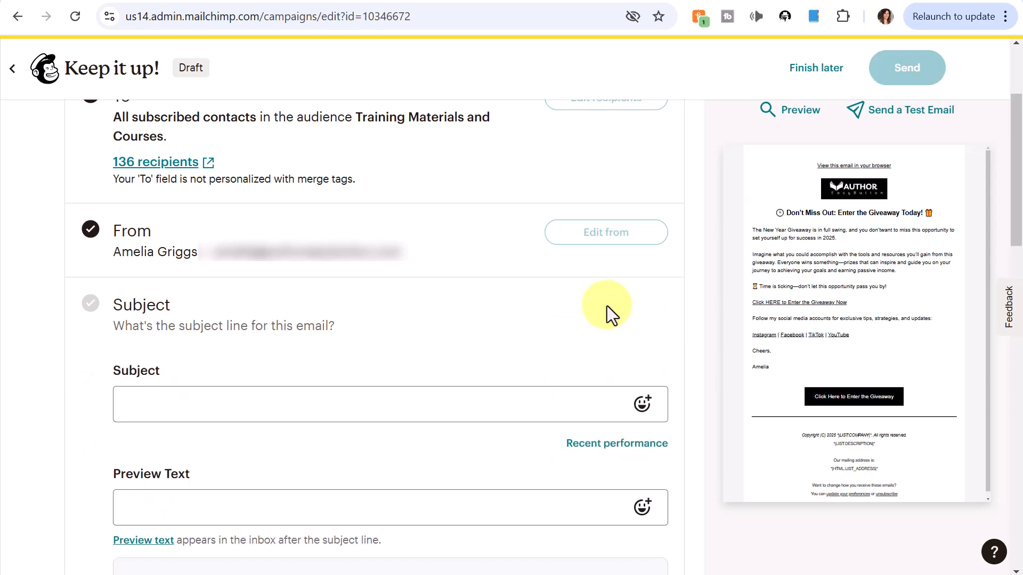
left_click(416, 404)
type("⏲ Don’t Miss Out: Enter the Giveaway Today! 🎁")
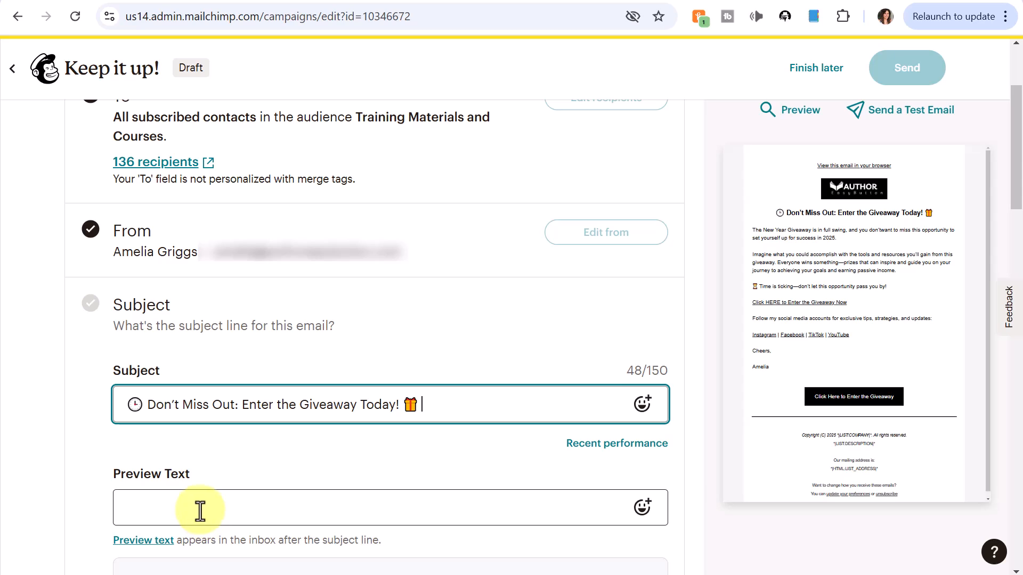
left_click(200, 512)
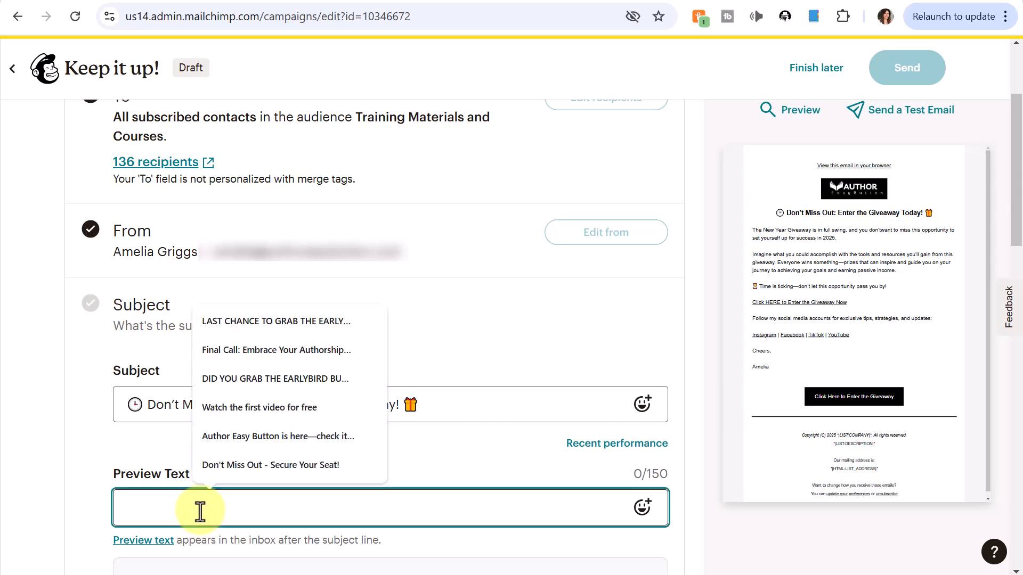
left_click(265, 546)
left_click(212, 511)
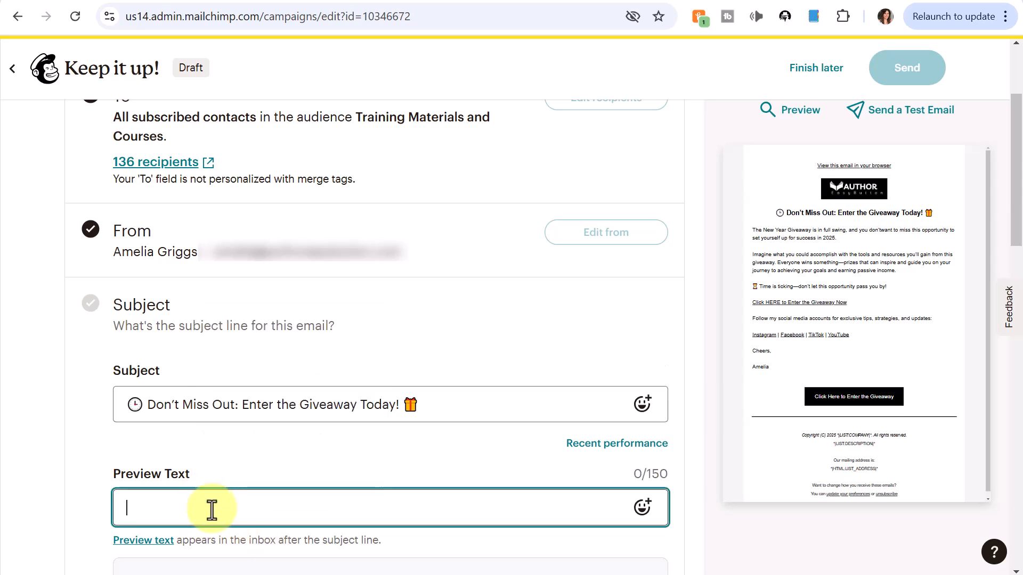
left_click(212, 510)
type("Act Now to Enter the Giveaway!")
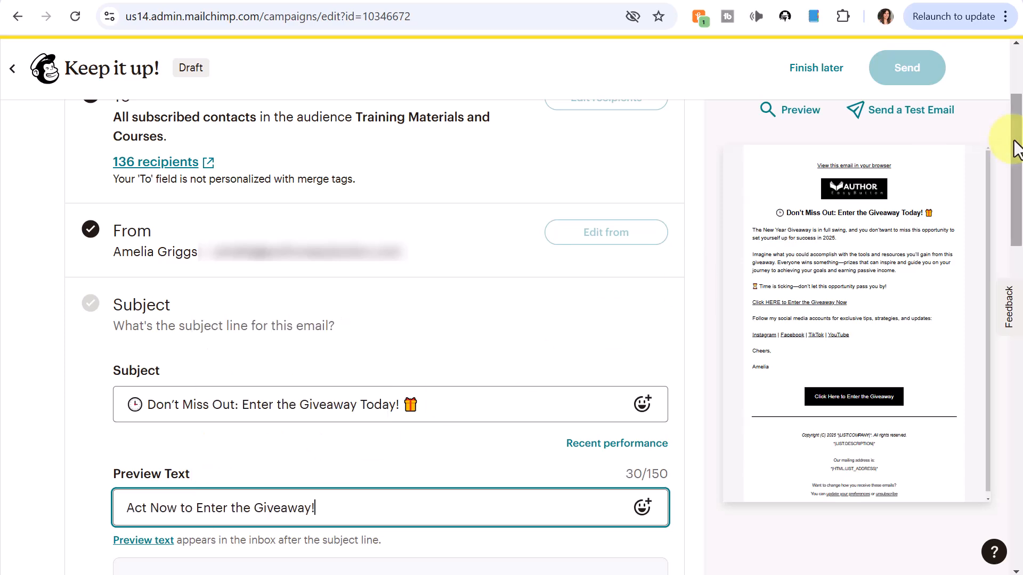
left_click_drag(1015, 143, 1015, 217)
left_click(140, 387)
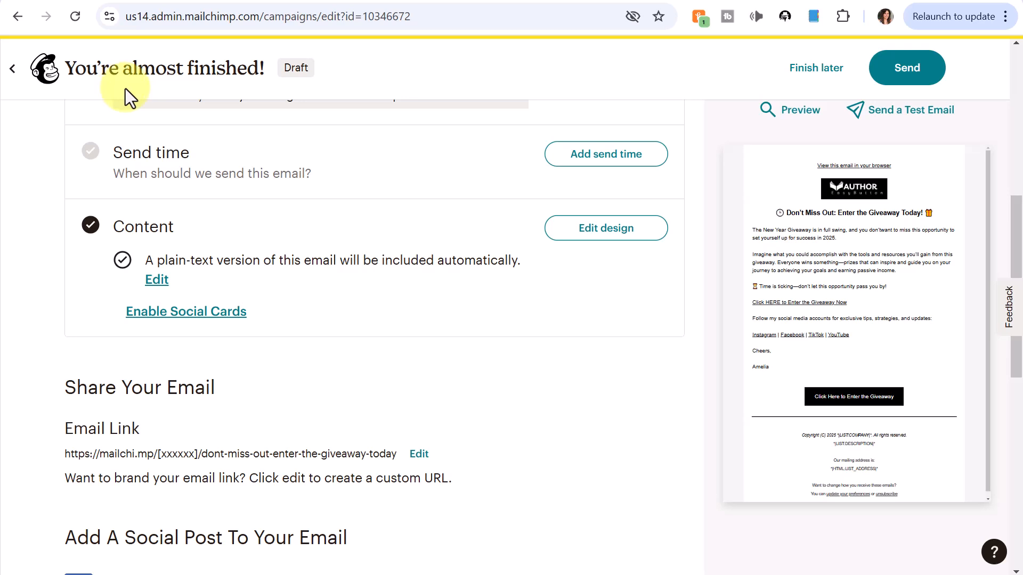
Step: Schedule Email 2 to send on January 8, 2025 at a specific time of 1 pm ET
left_click(599, 165)
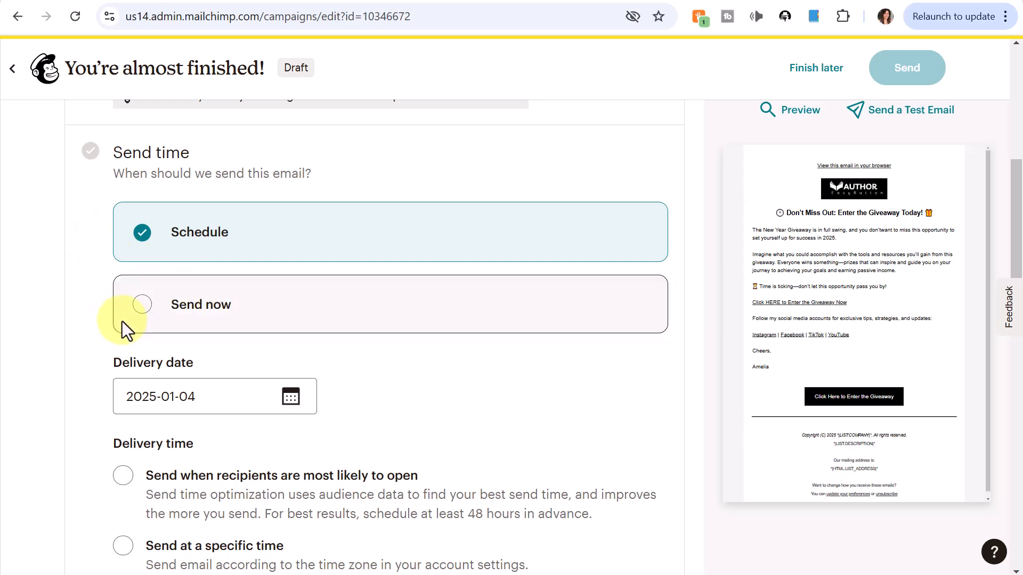
left_click(291, 398)
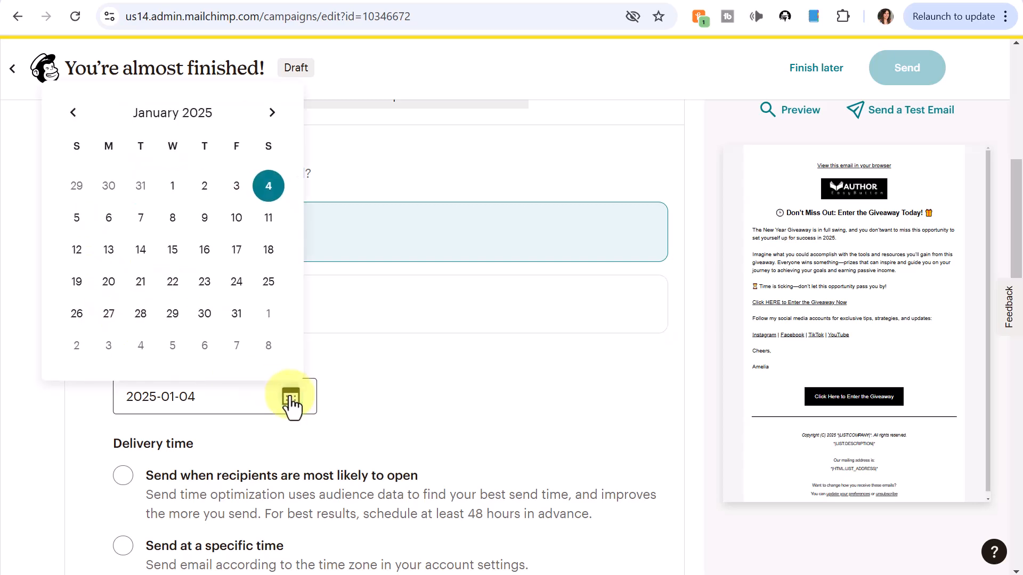
left_click(173, 222)
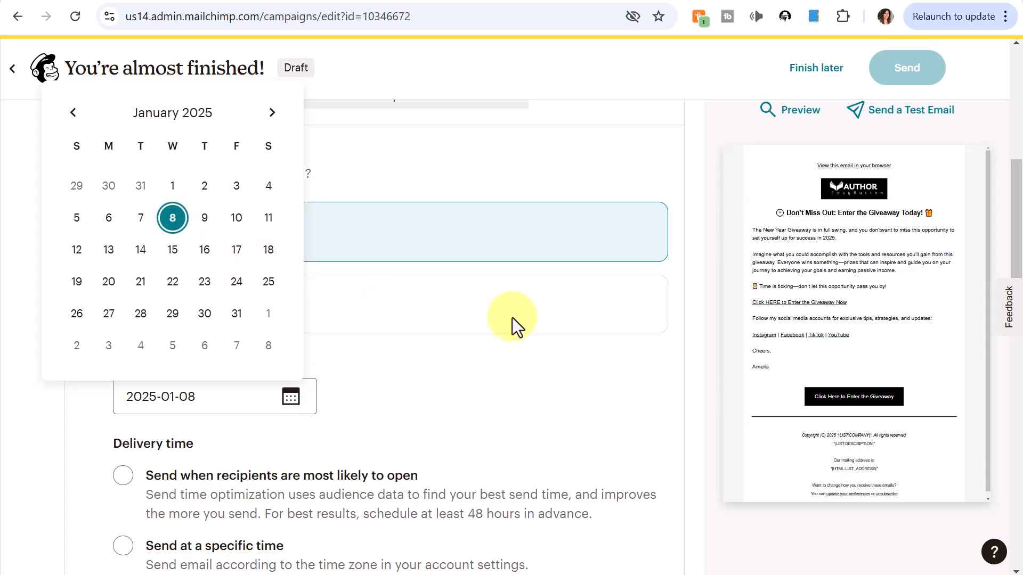
scroll(533, 298, "down", 3)
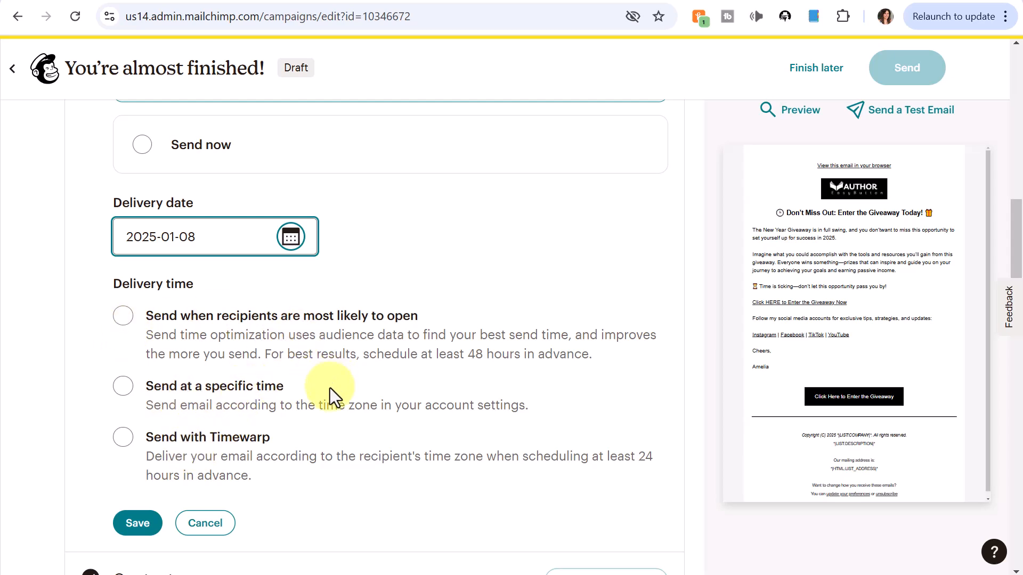
left_click(123, 385)
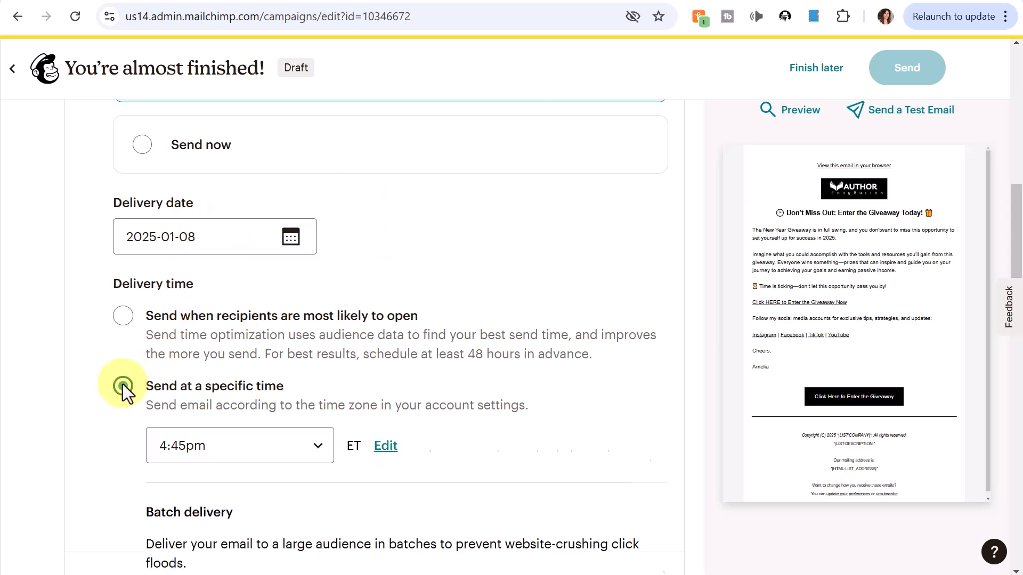
left_click(315, 443)
scroll(283, 202, "up", 5)
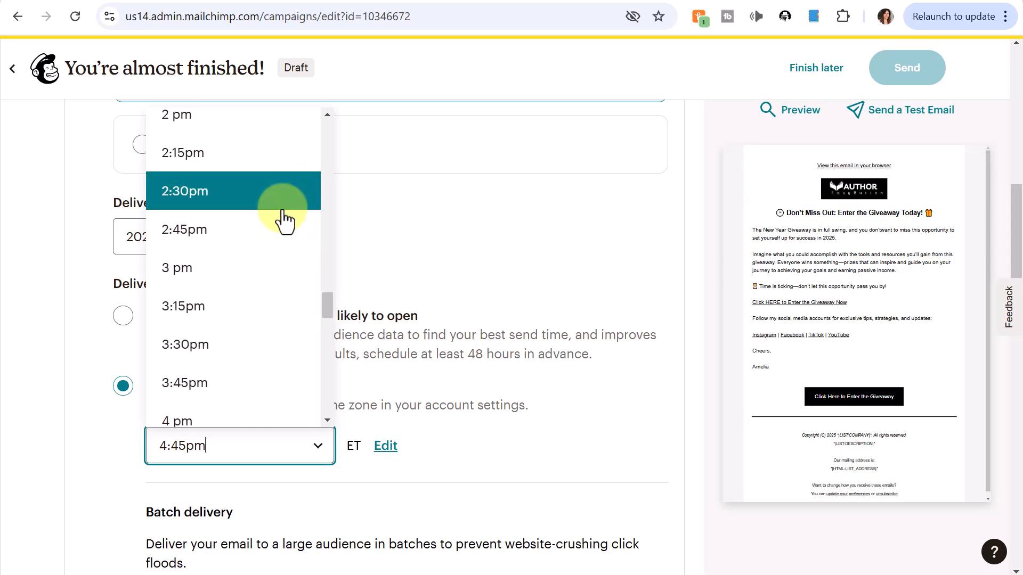
scroll(283, 202, "up", 4)
left_click(282, 200)
scroll(526, 270, "down", 6)
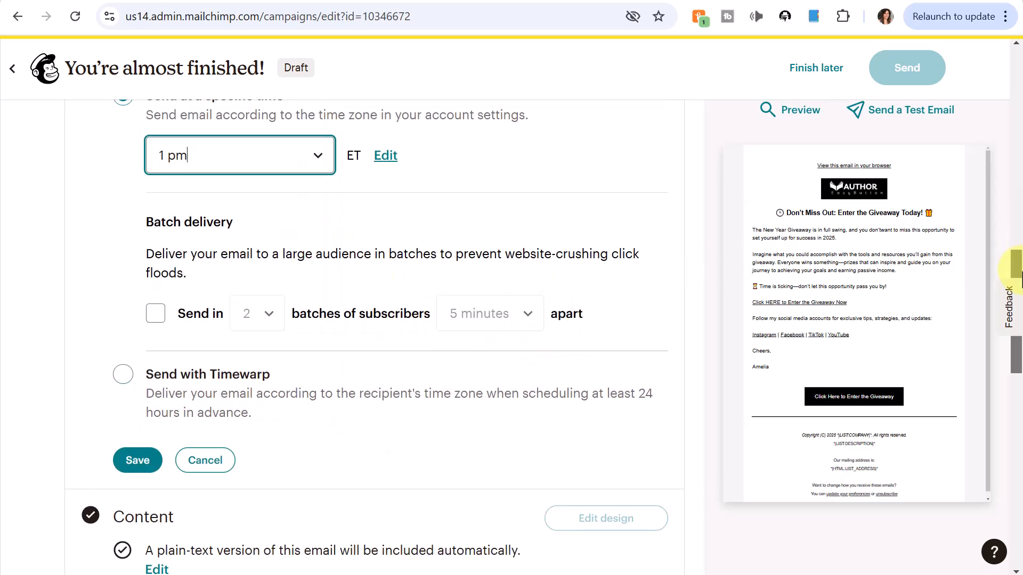
left_click(138, 440)
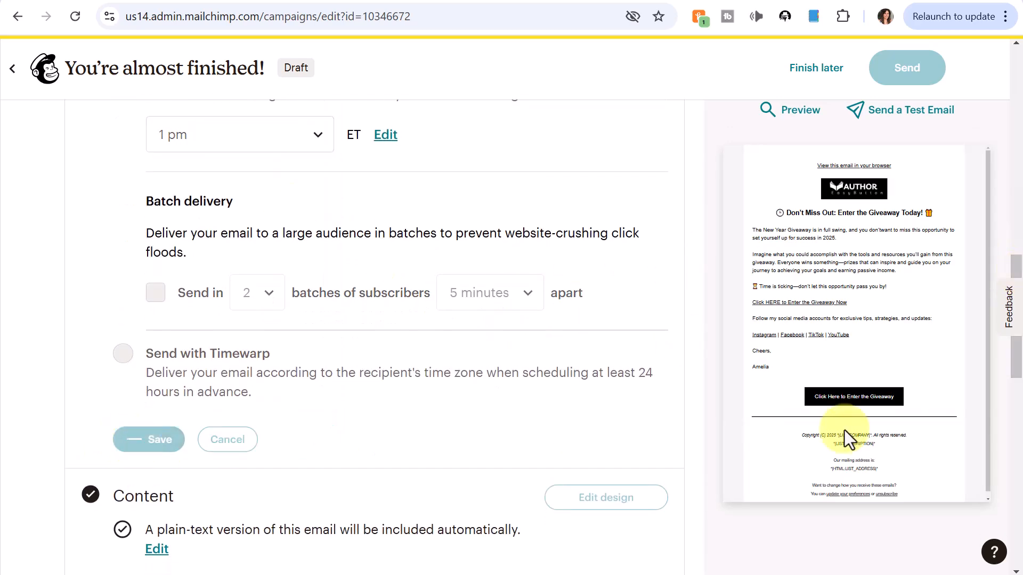
left_click_drag(1011, 371, 1006, 347)
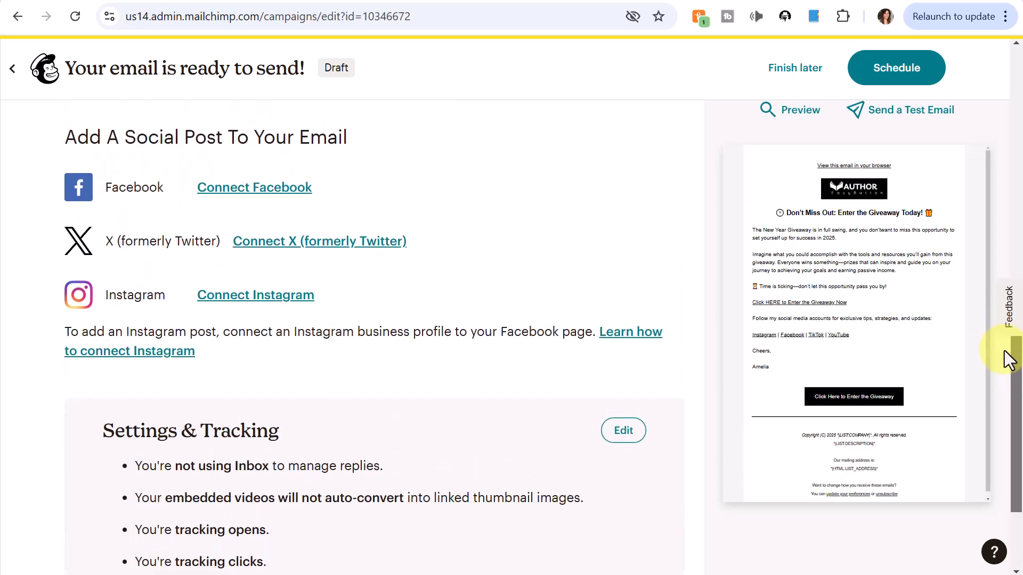
Step: Finish later to leave the editor and return to All campaigns with Email 2 as a draft
mouse_move(854, 365)
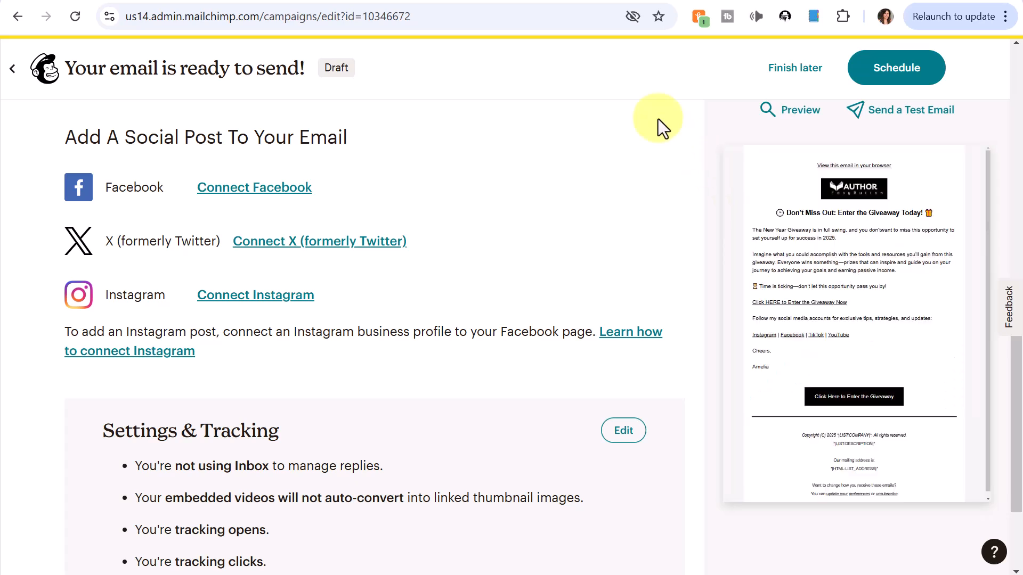
left_click(793, 79)
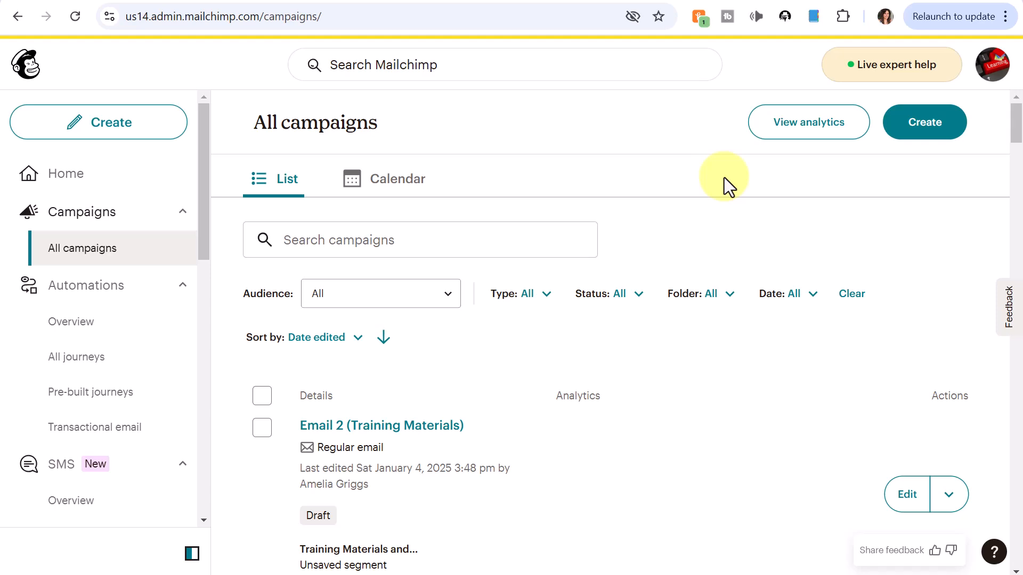
Step: Replicate Email 2 and rename the copy to 'Email 3 (Training Materials)', dropping the '(copy 01)' suffix
scroll(791, 190, "down", 1)
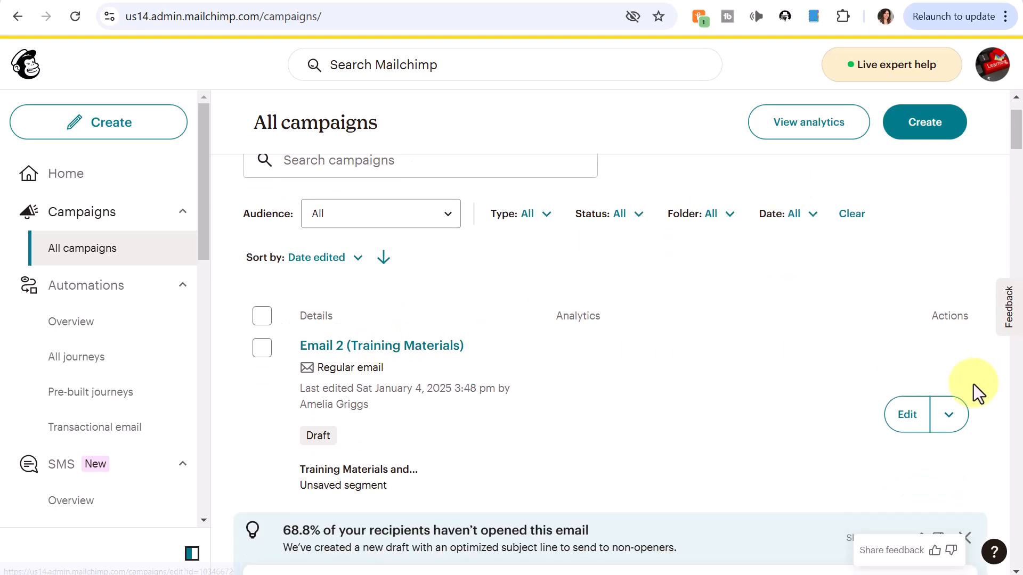
left_click(950, 423)
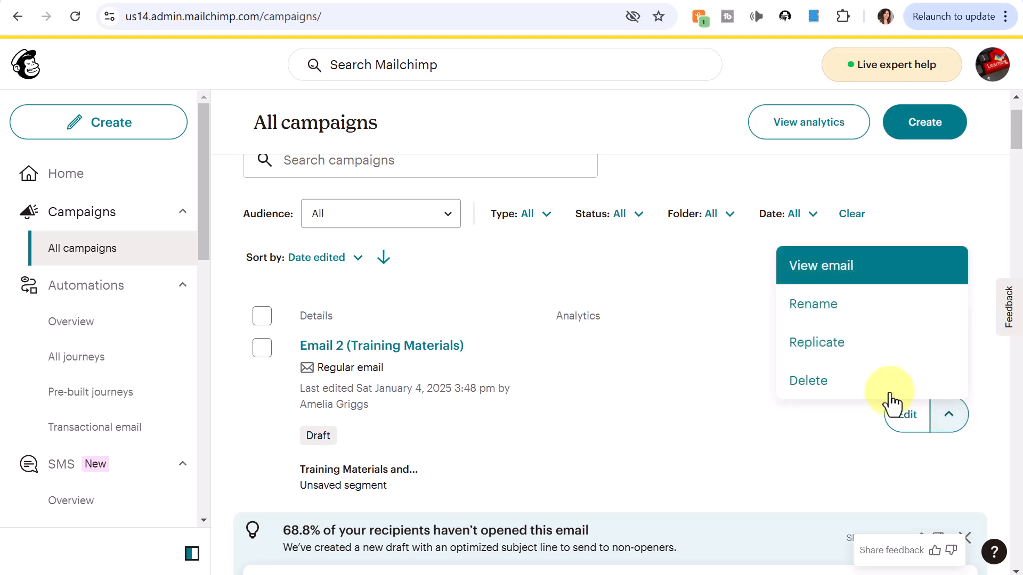
left_click(821, 345)
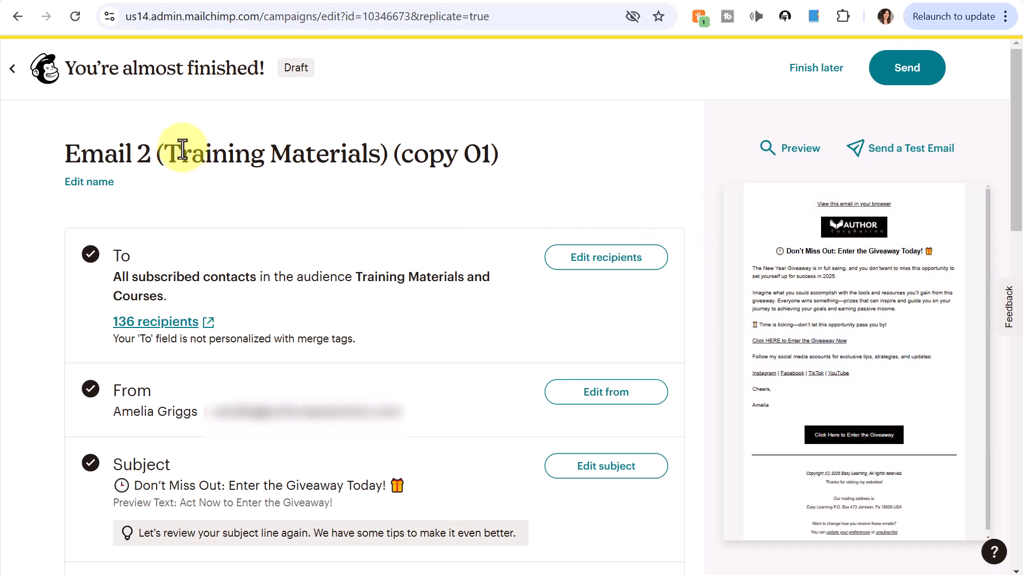
left_click(106, 182)
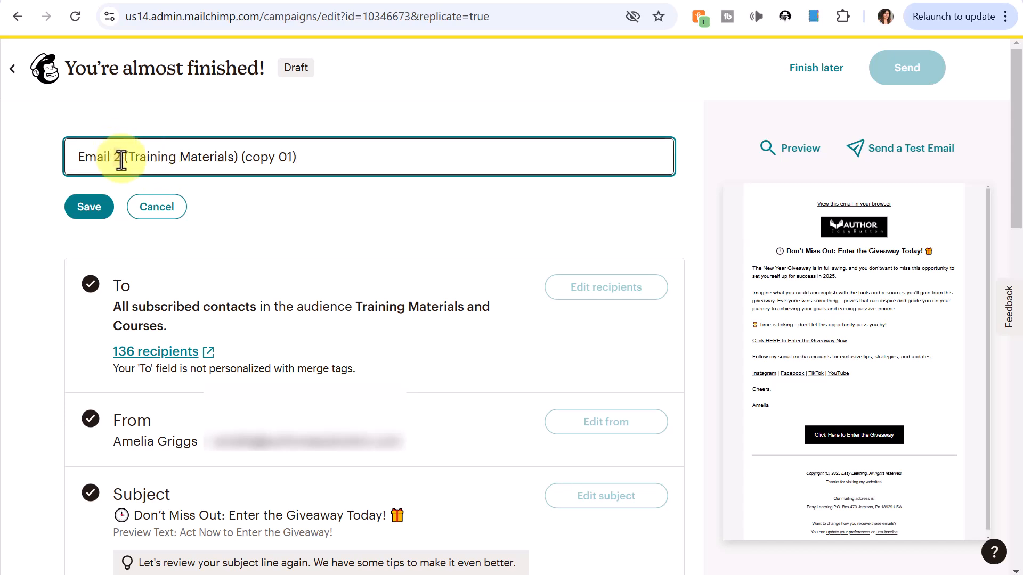
type("3")
left_click_drag(240, 157, 333, 168)
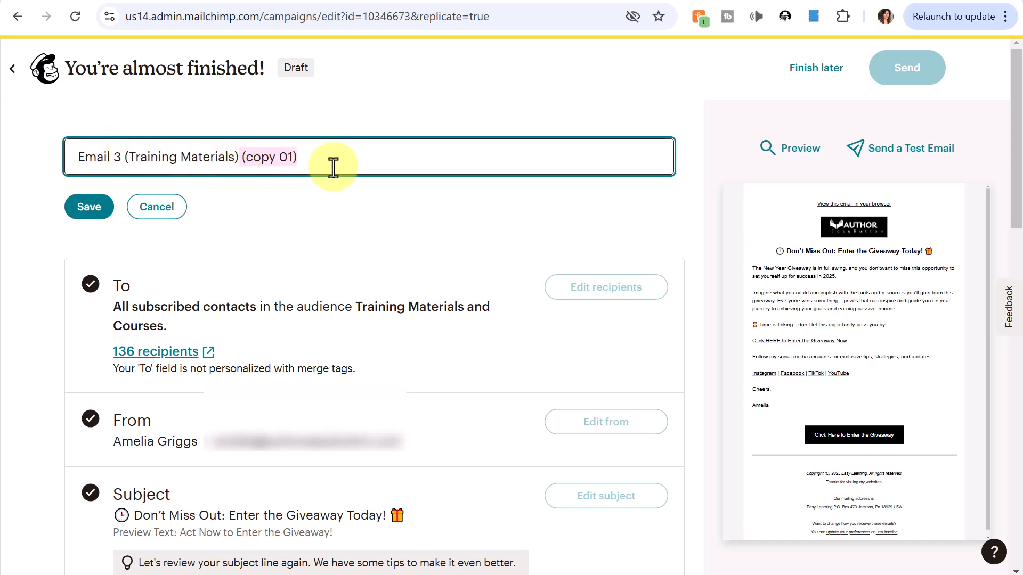
key("BackSpace")
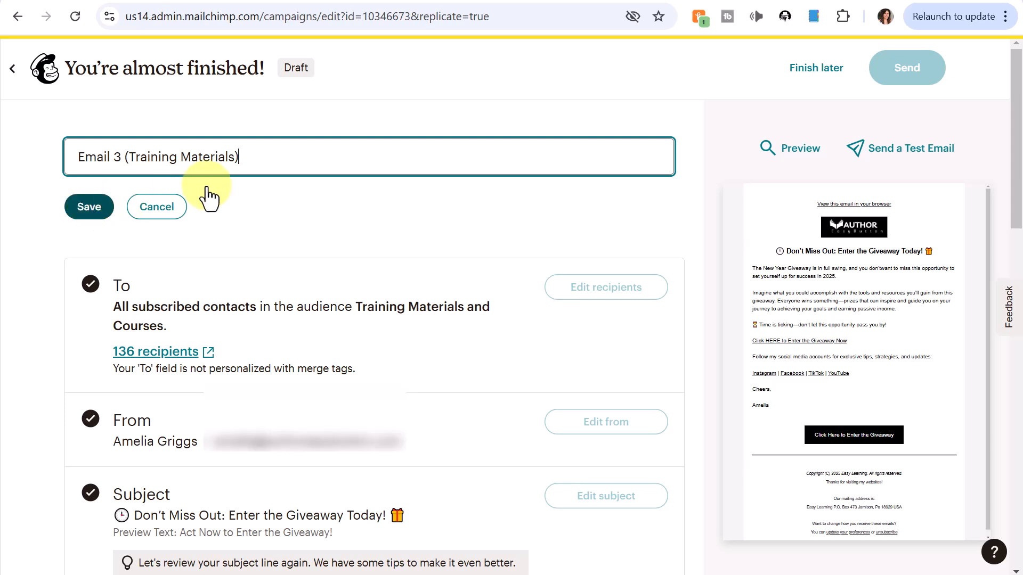
key("Return")
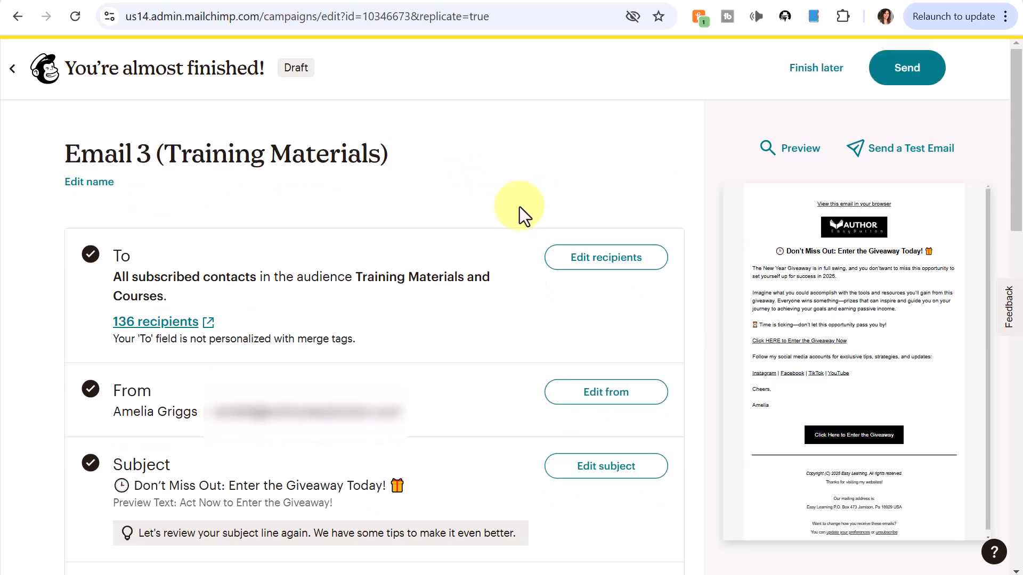
scroll(519, 207, "down", 2)
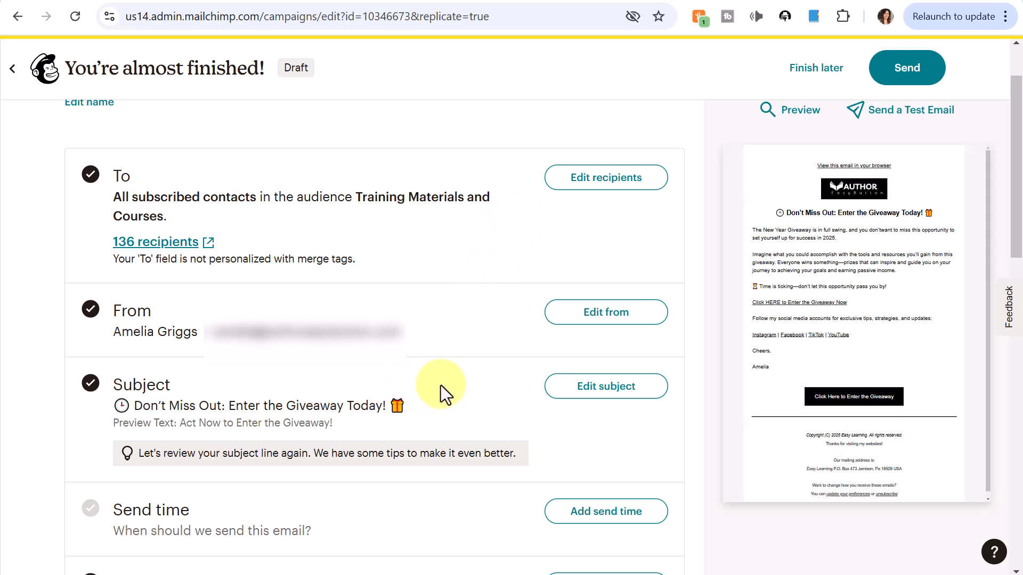
Step: Change Email 3's subject to 'Are You Ready to Make 2025 Your Year?' with preview 'Big Dreams Need Big Opportunities—Enter Now!'
mouse_move(740, 234)
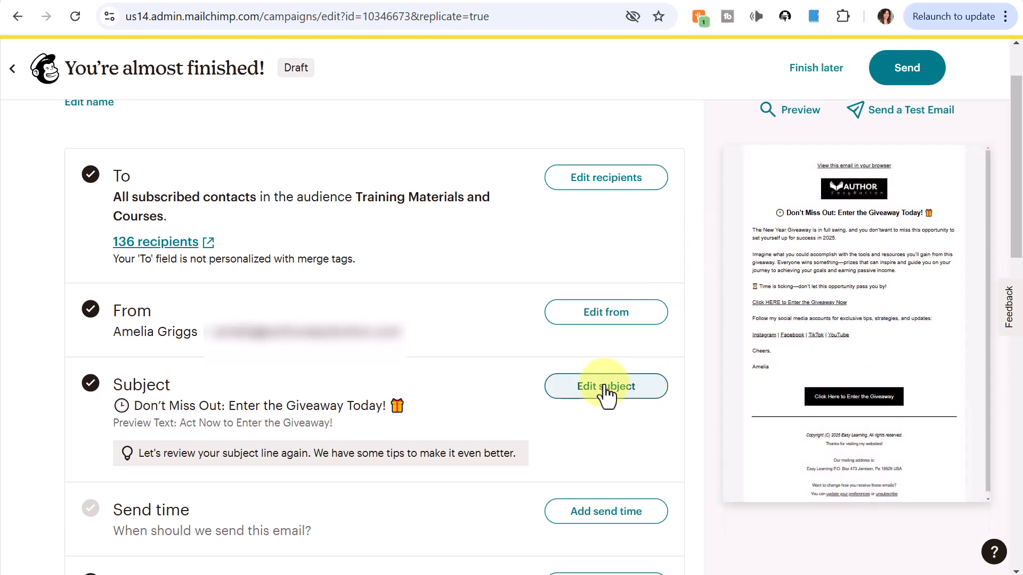
left_click(606, 394)
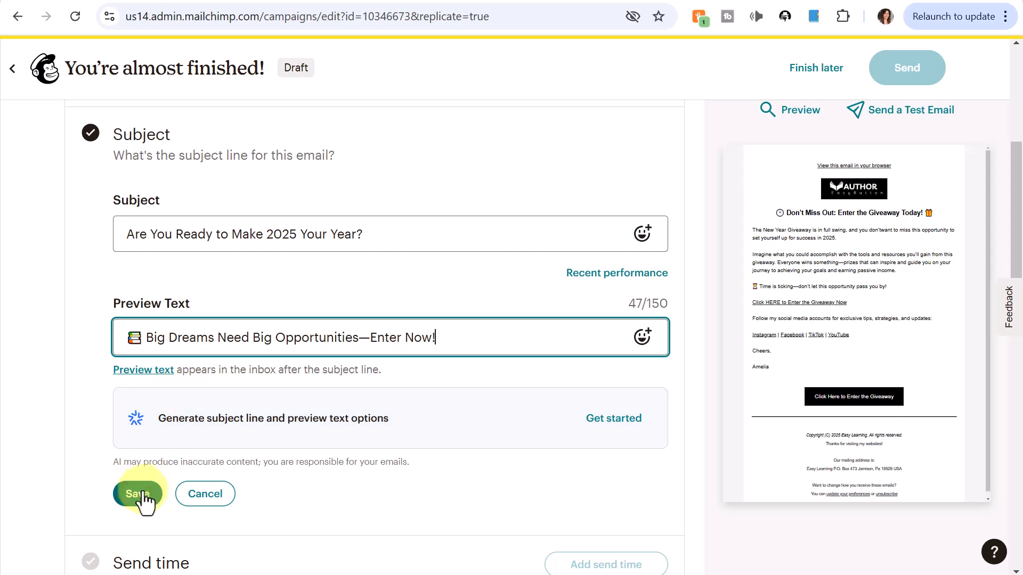
left_click(140, 495)
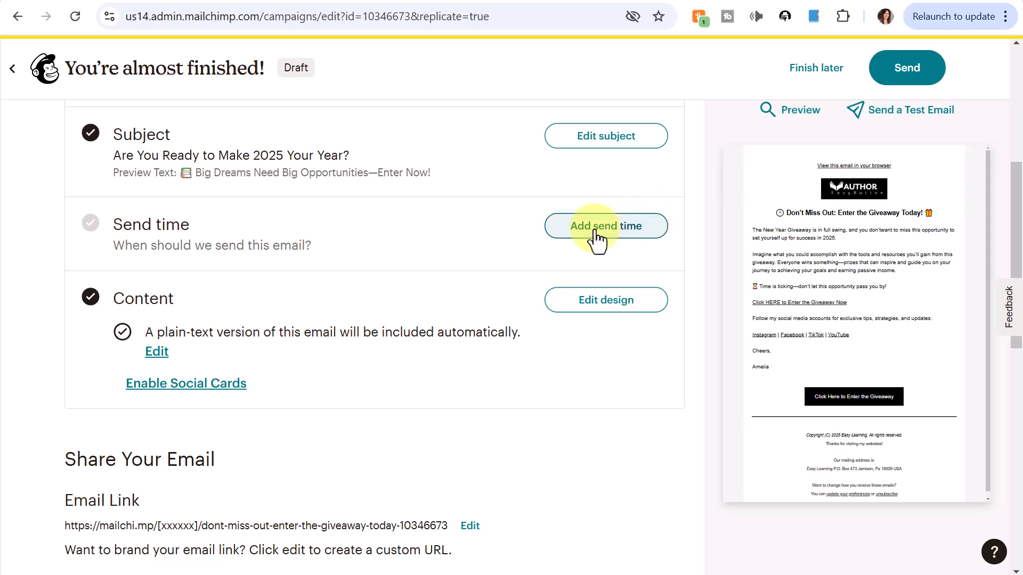
Step: Replace Email 3's heading with '5 Days Left—Don't Miss Your Chance'
left_click(619, 311)
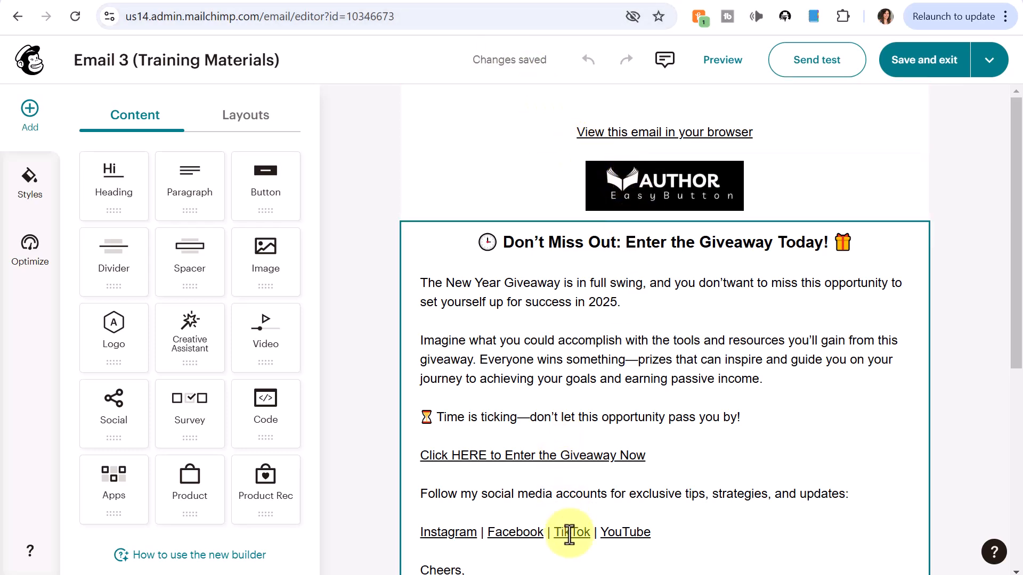
scroll(620, 419, "down", 2)
scroll(622, 421, "up", 2)
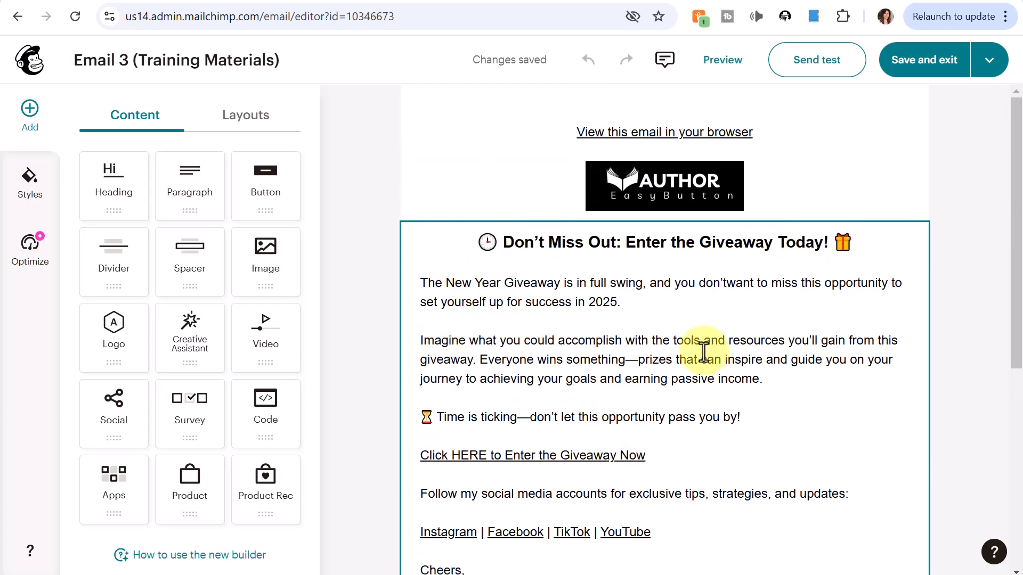
left_click_drag(476, 243, 863, 245)
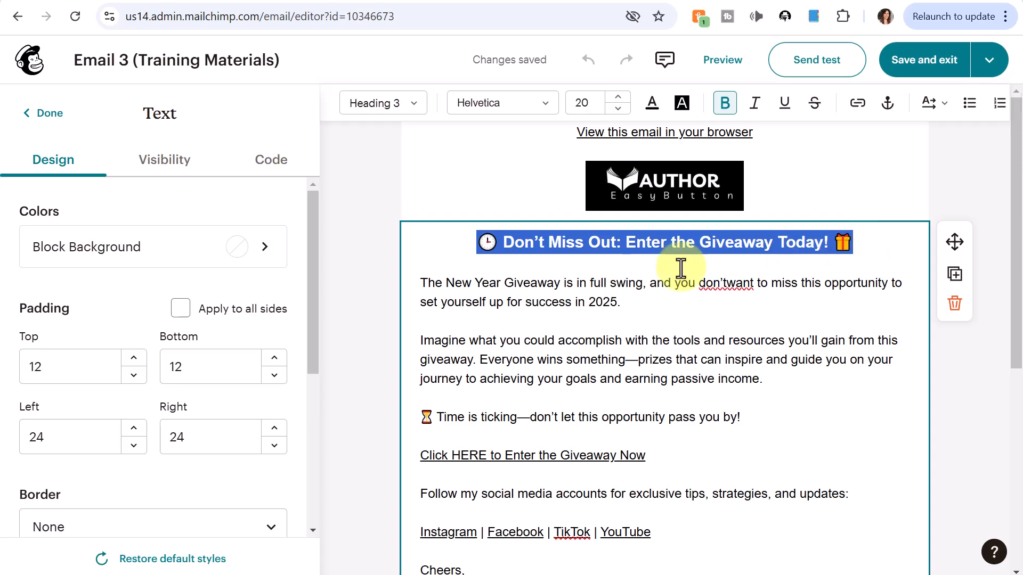
right_click(598, 247)
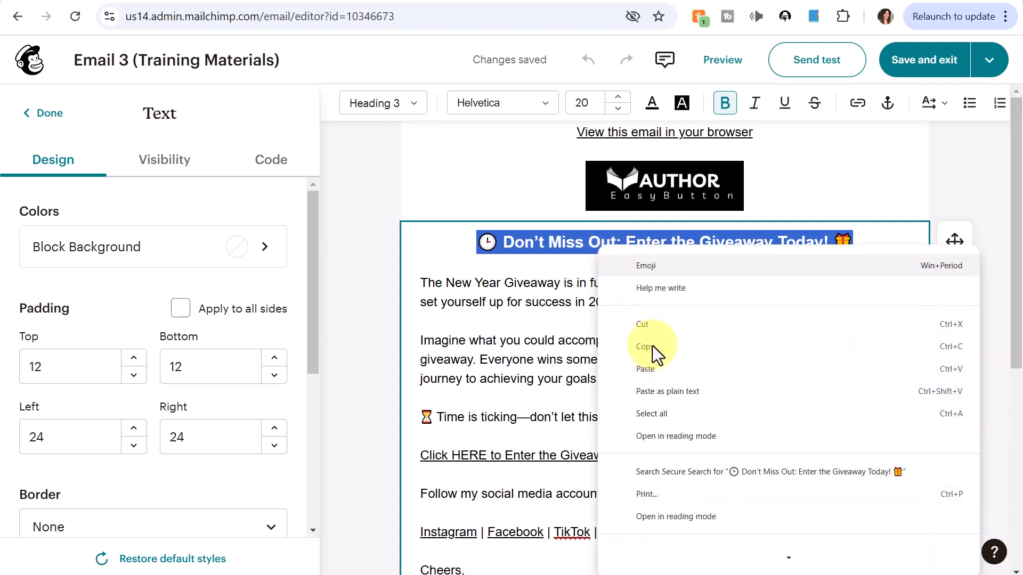
left_click(660, 367)
Step: Paste the new giveaway body text and adjust the blank lines between its paragraphs
left_click_drag(420, 283, 742, 425)
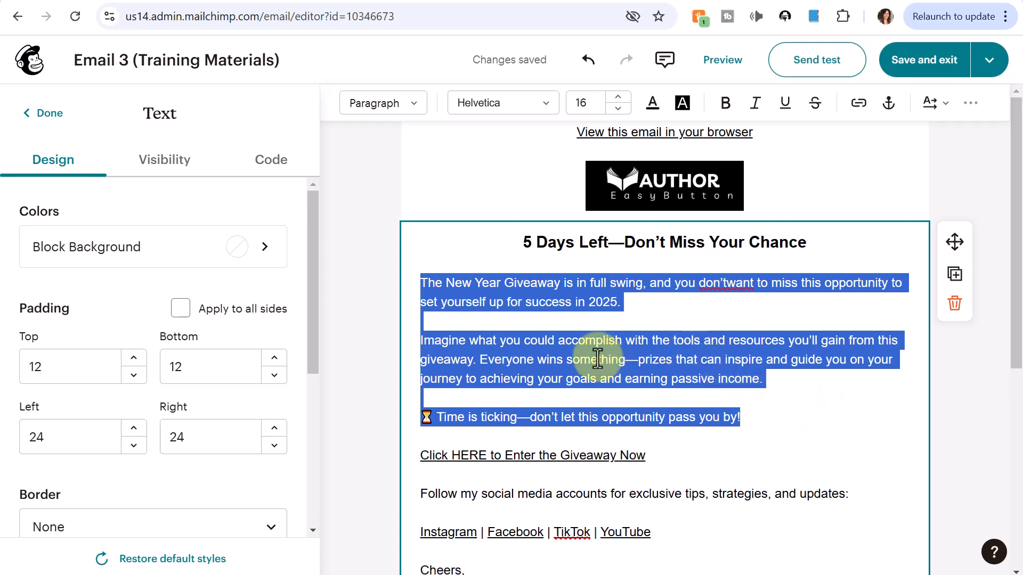
type("2025 is the year you make your writing goals a reality—and my New Year Giveaway is the first step to get you there. With just 5 days left, time is running out to secure your spot and claim amazing prizes that can transform your writing journey. ✨ What’s in it for you? Everyone wins something in this giveaway—yes, everyone! Whether it’s tools, resources, or surprises to help you on your path, there’s a prize waiting for you. 💡 Don’t miss this opportunity to take your first steps toward success in 2025.")
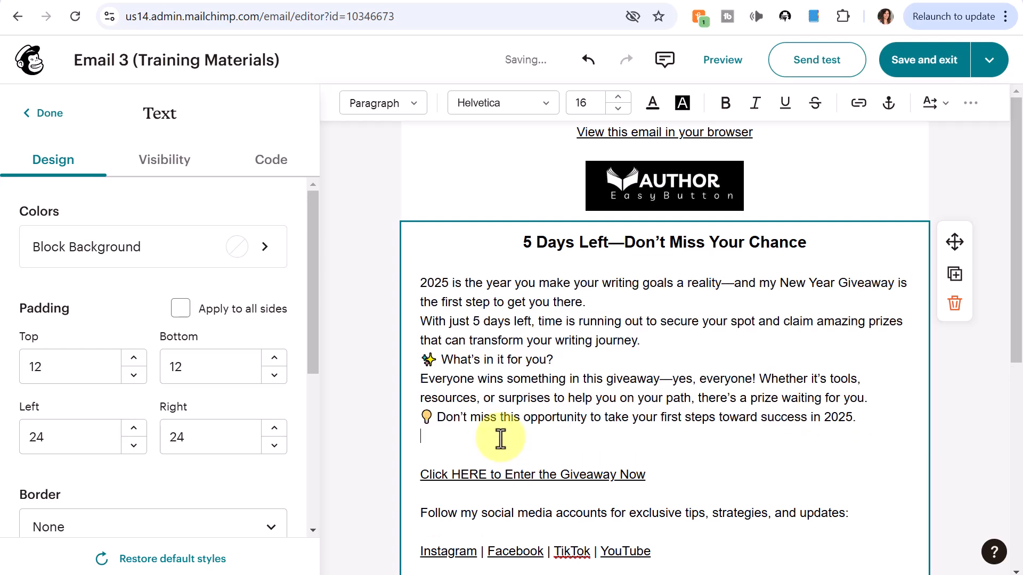
left_click(501, 439)
key("Delete")
left_click(603, 300)
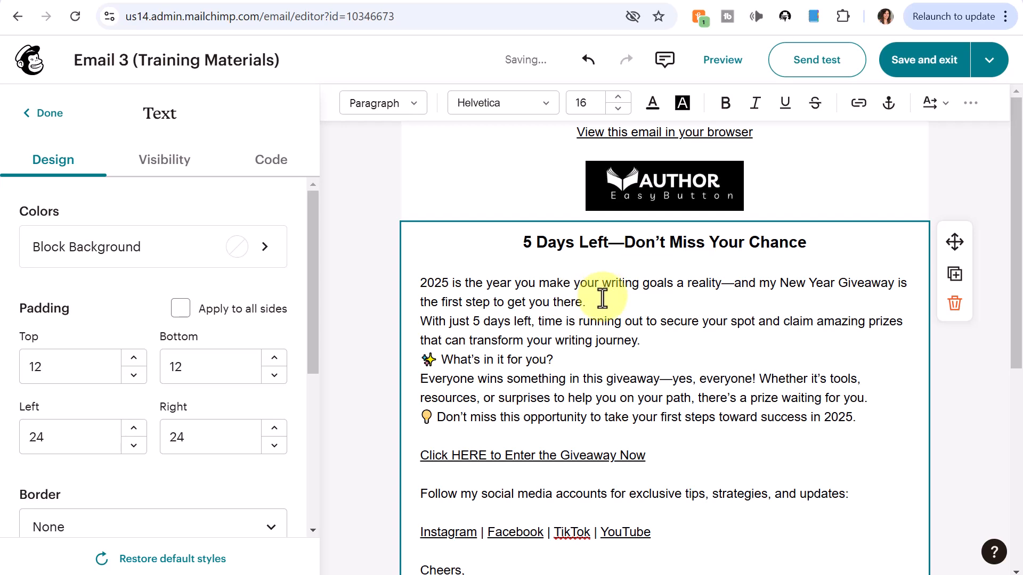
key("Return")
left_click(646, 359)
key("Return")
Step: Make the 'What's in it for you?' line bold
left_click_drag(421, 398, 554, 398)
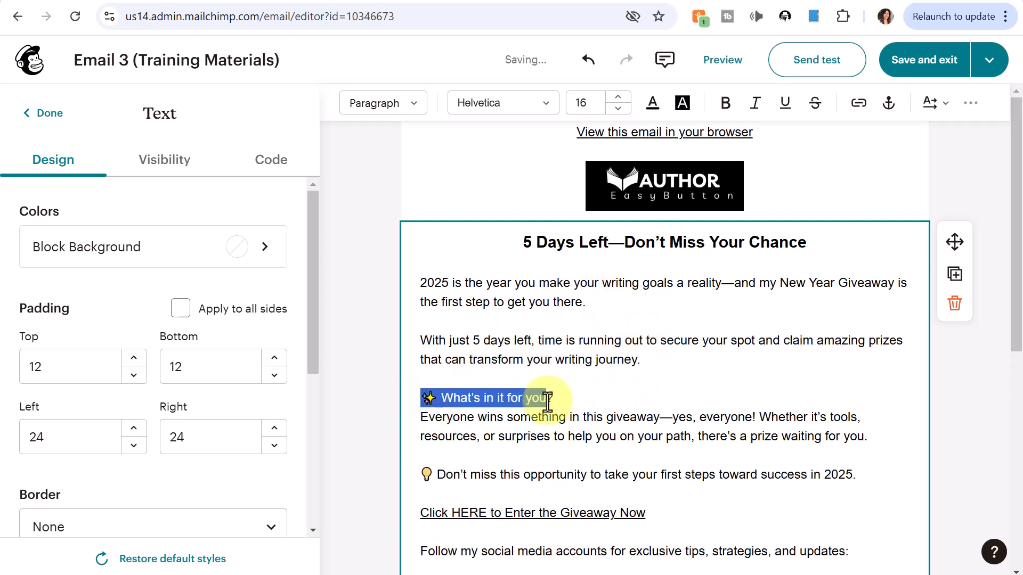
left_click(726, 104)
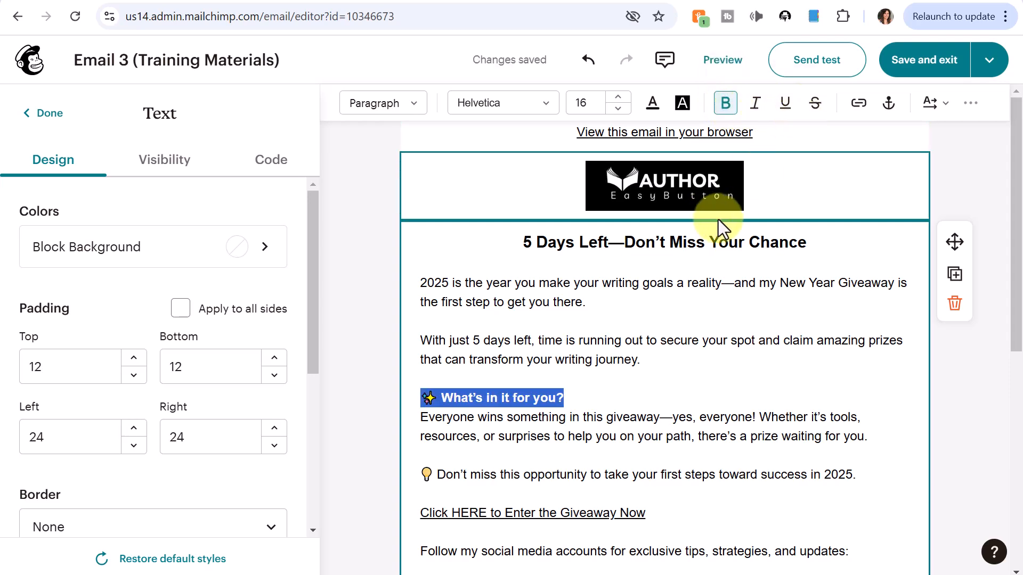
scroll(805, 222, "down", 5)
scroll(805, 222, "up", 5)
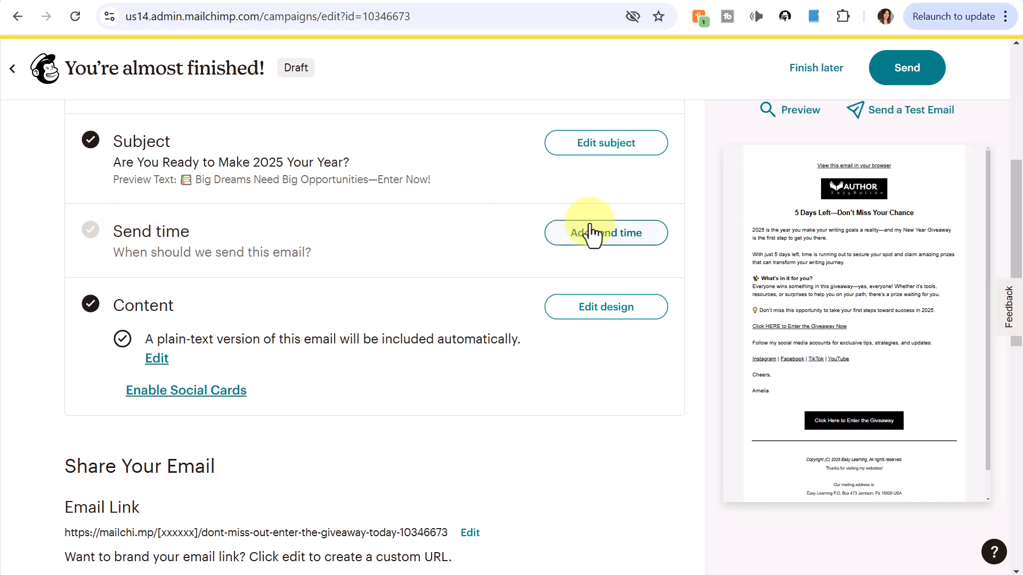
Step: Schedule Email 3 for January 9, 2025 at a specific time of 6:30 pm ET
left_click(608, 240)
left_click(290, 473)
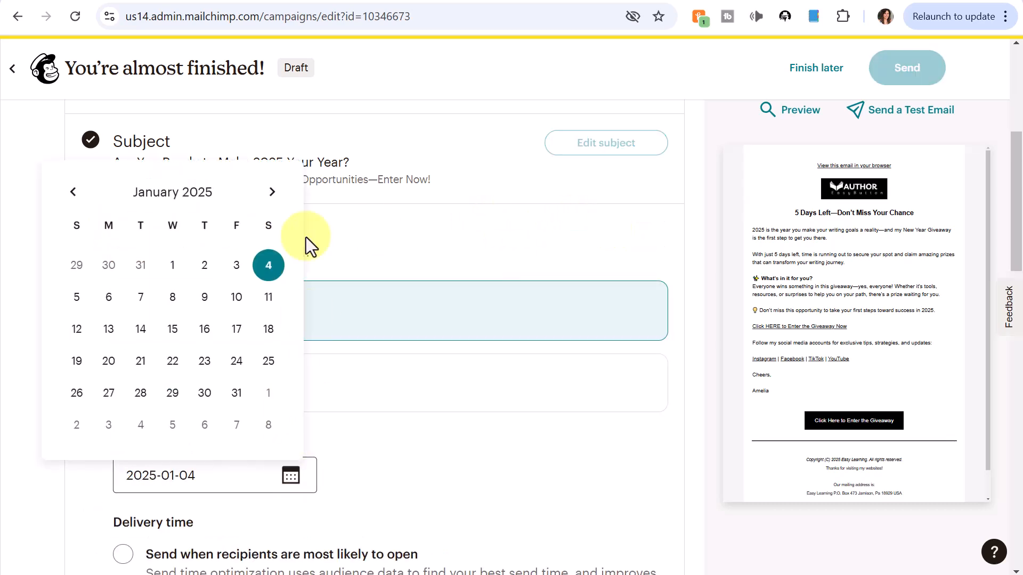
left_click(198, 297)
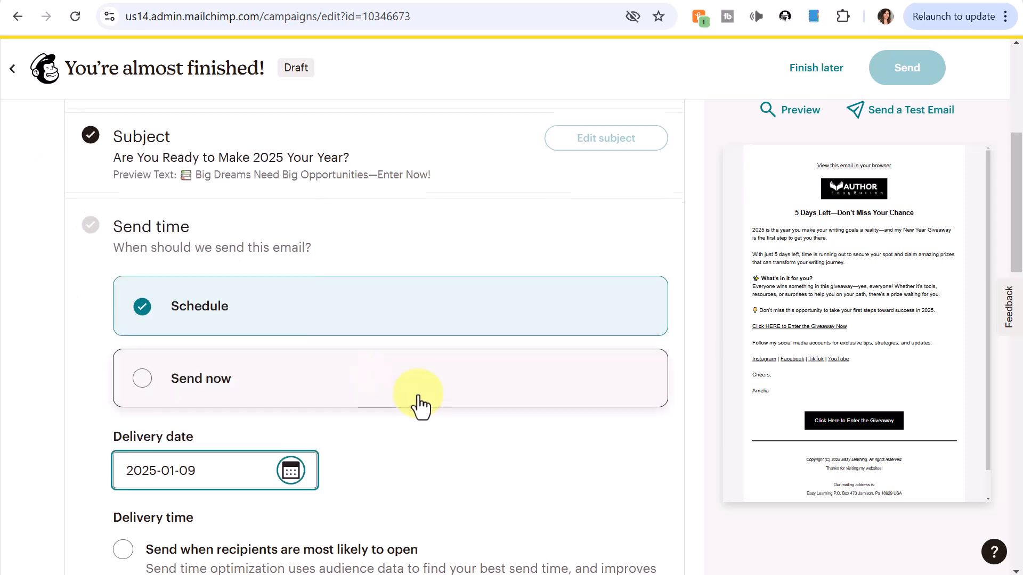
scroll(418, 406, "down", 6)
left_click(123, 306)
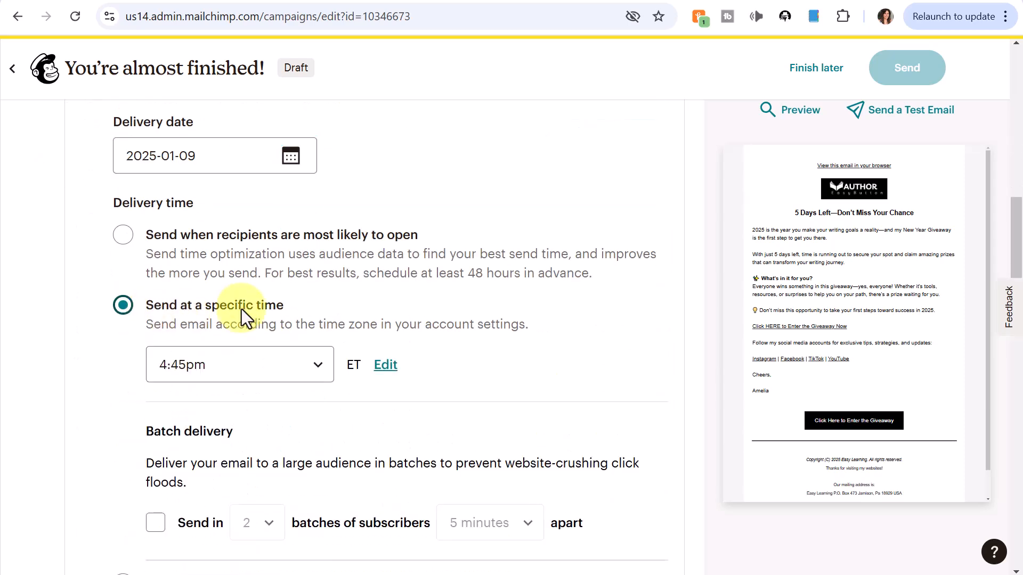
left_click(316, 365)
scroll(248, 480, "down", 5)
left_click(249, 480)
scroll(400, 322, "down", 5)
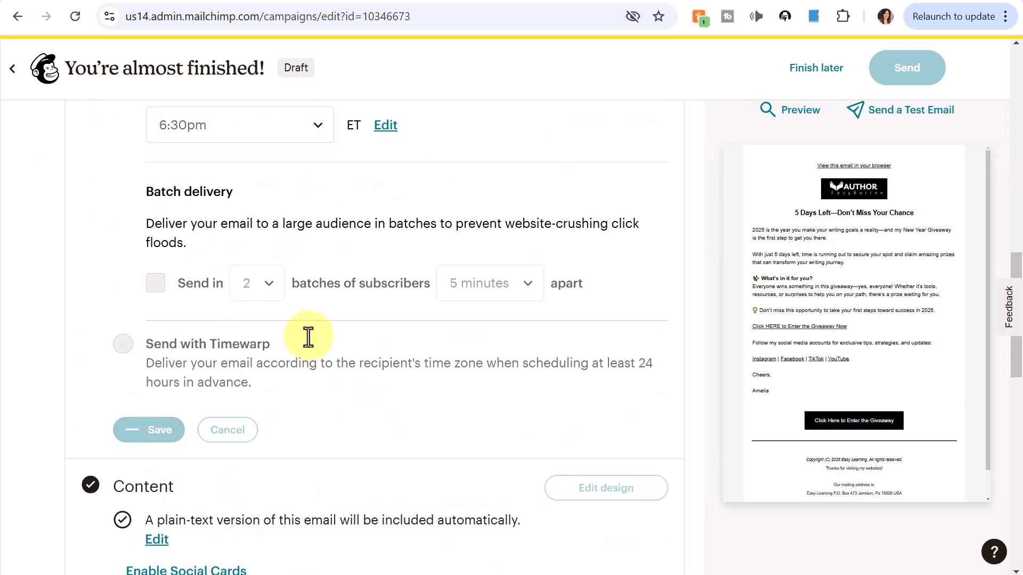
Step: Preview the finished email, then close the preview
left_click(798, 110)
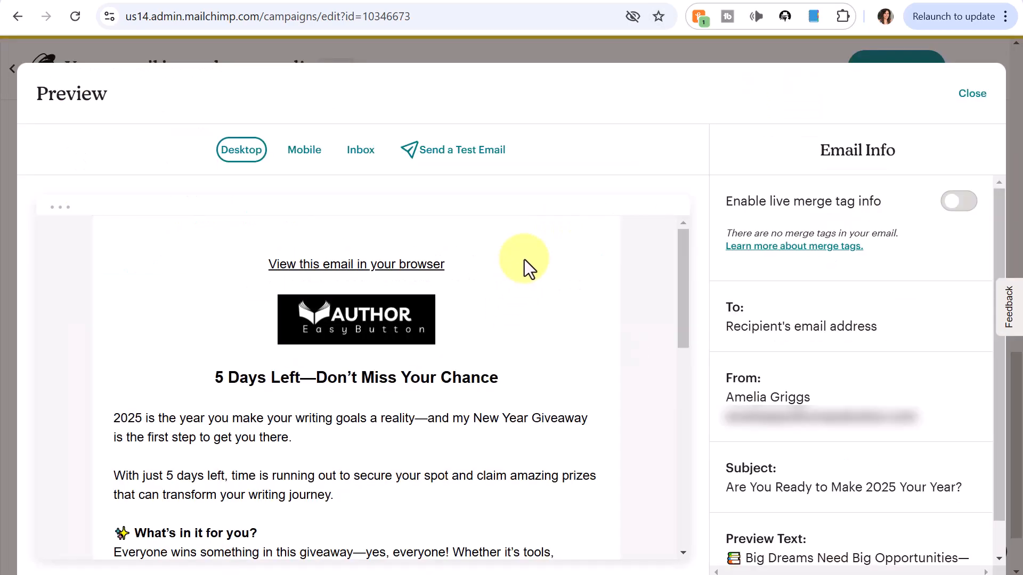
scroll(525, 337, "down", 5)
scroll(536, 334, "up", 6)
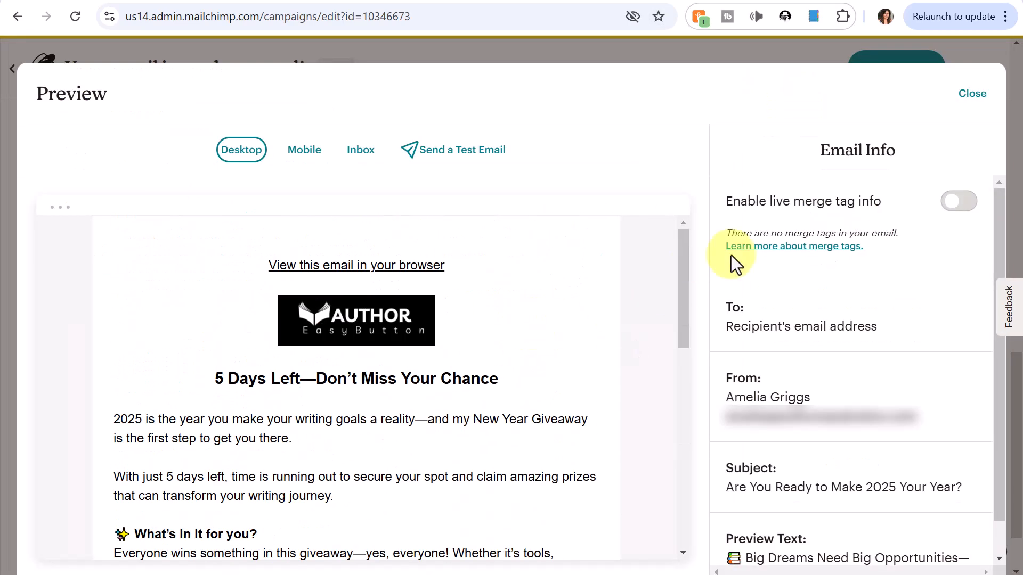
left_click(961, 100)
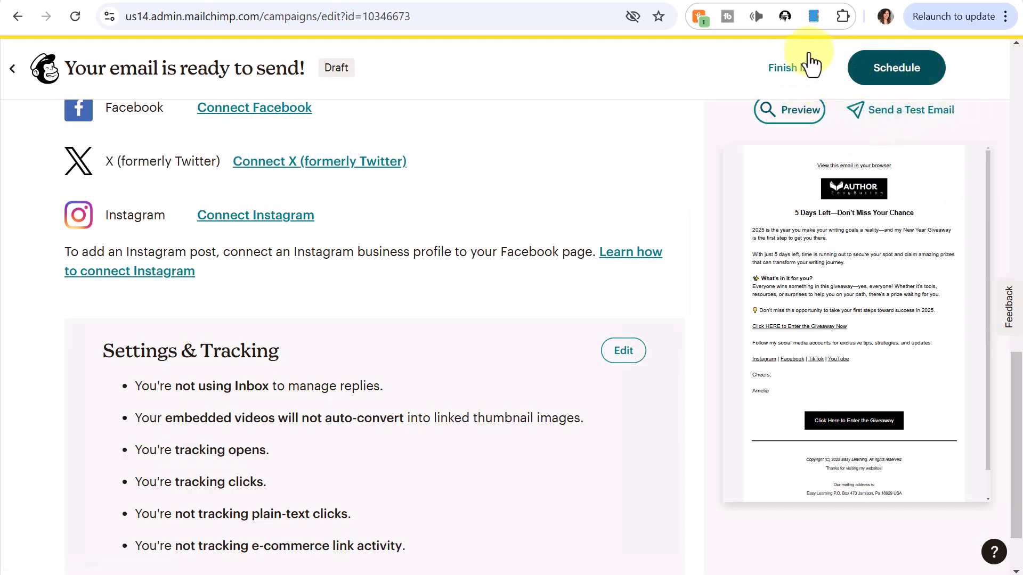
Step: Finish the giveaway draft later and return to the campaigns list
left_click(790, 71)
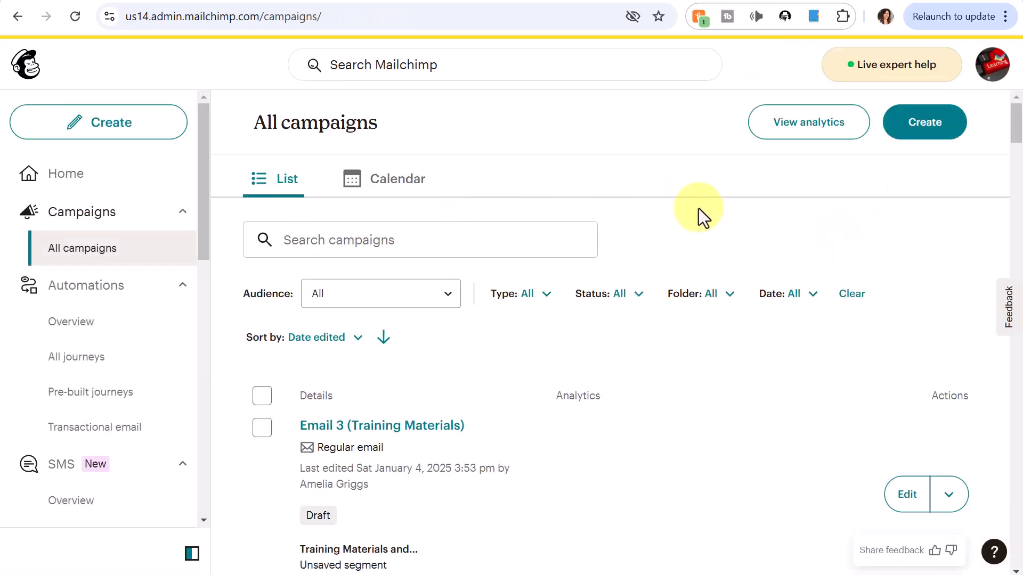
scroll(699, 209, "down", 2)
scroll(699, 209, "down", 2)
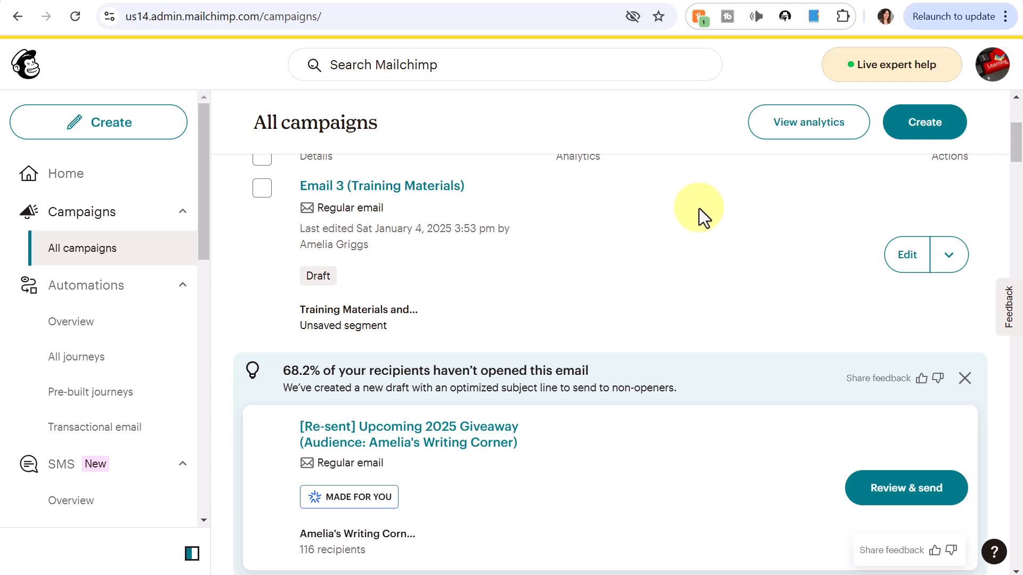
scroll(707, 211, "down", 3)
scroll(714, 199, "up", 7)
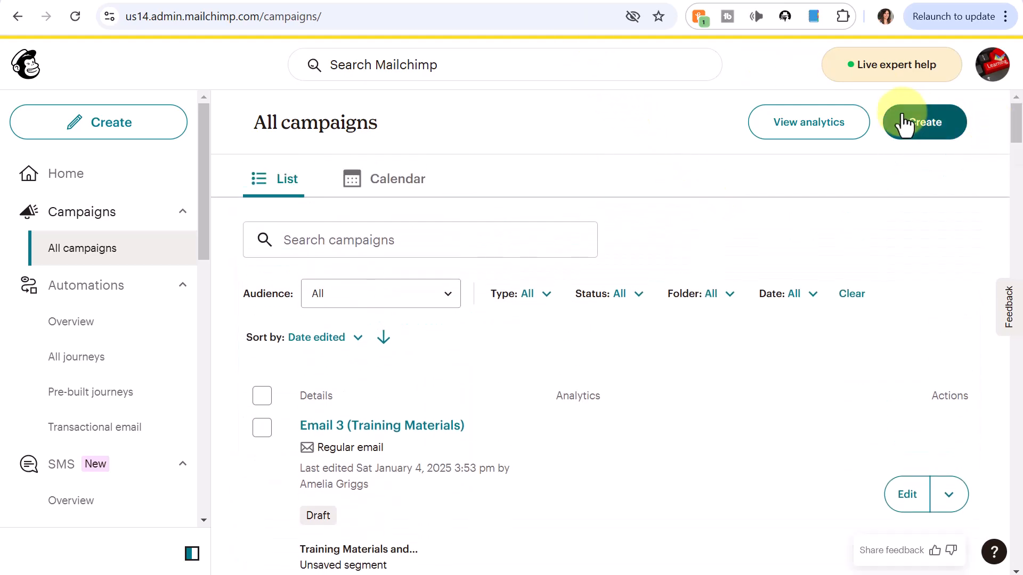
Step: Create a new email with the internal name 'Email 1 (Amelia's Writing Corner)'
left_click(925, 131)
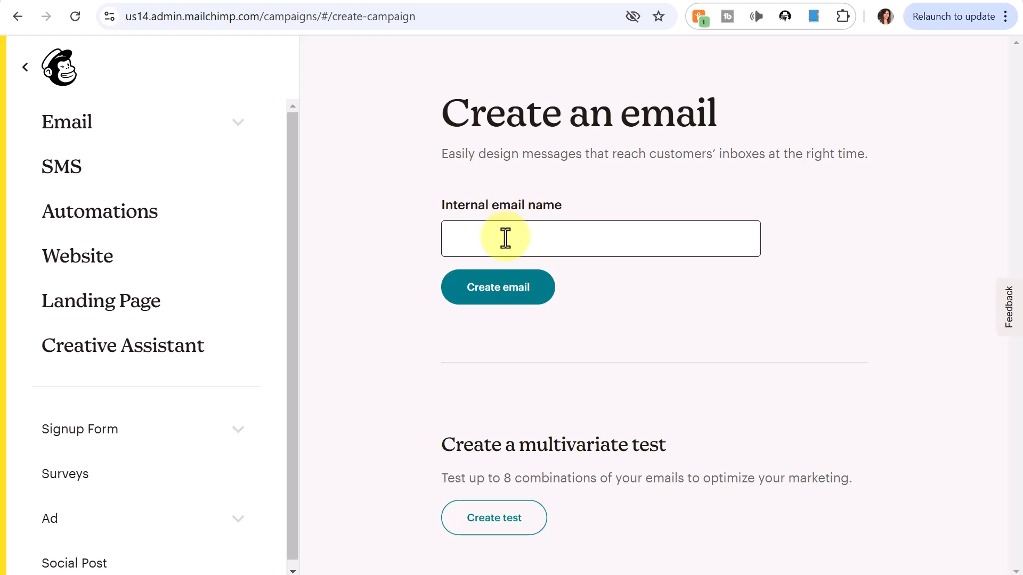
left_click(504, 238)
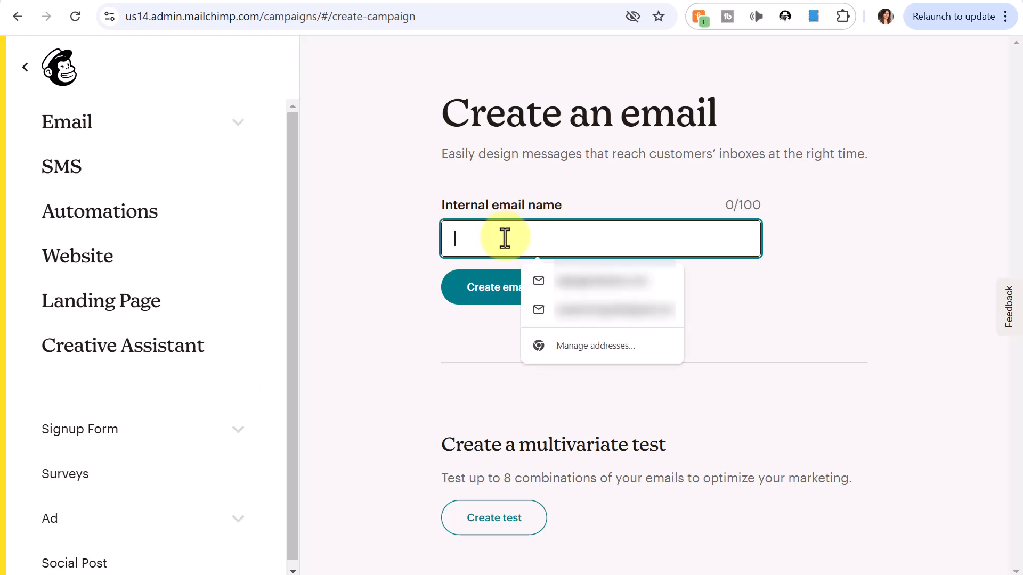
type("Email 1 (")
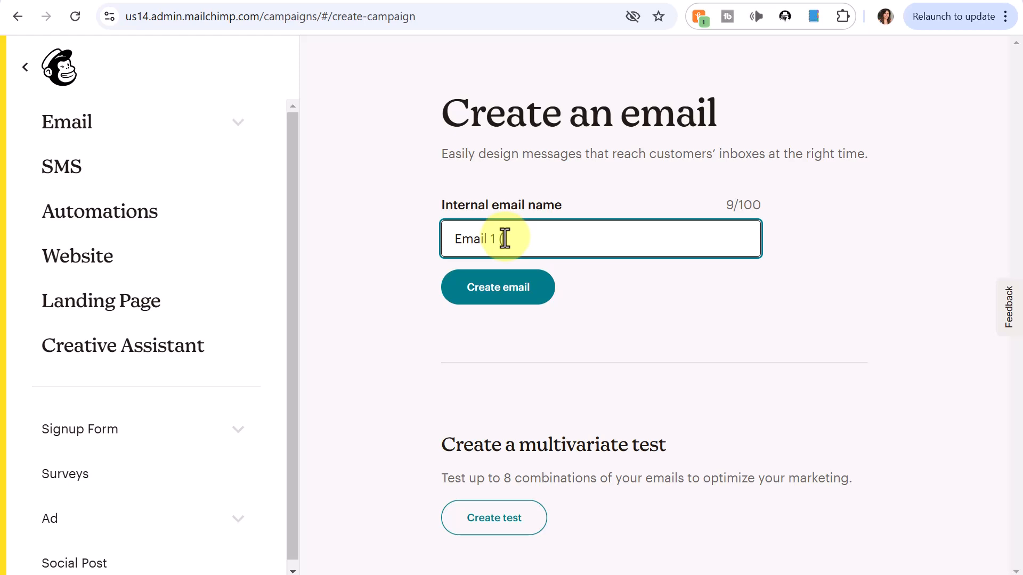
type("Amelia’s Writing Corner")
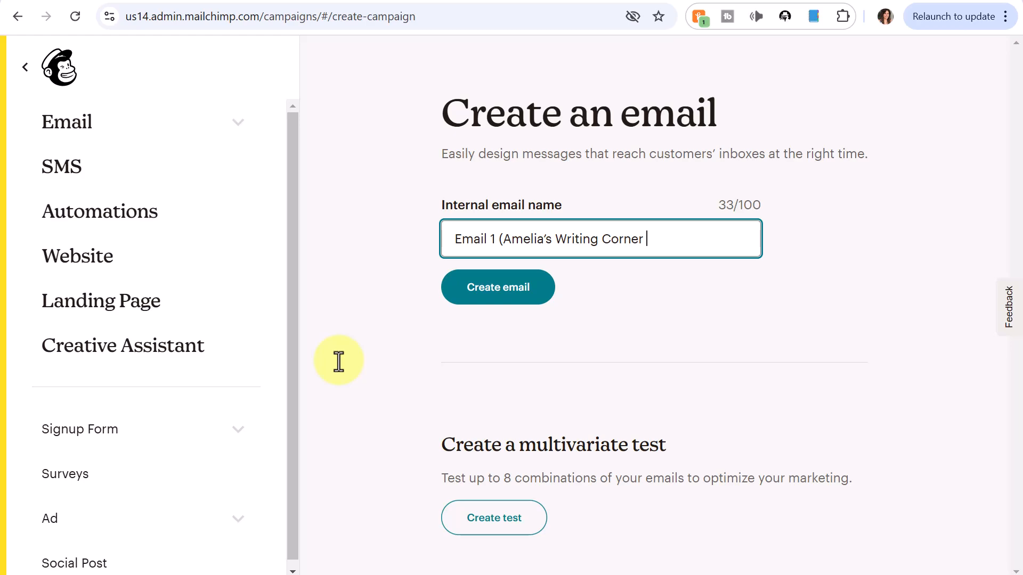
Step: Start a new email draft and apply the saved Giveaway Email 1 template as its design
type(")")
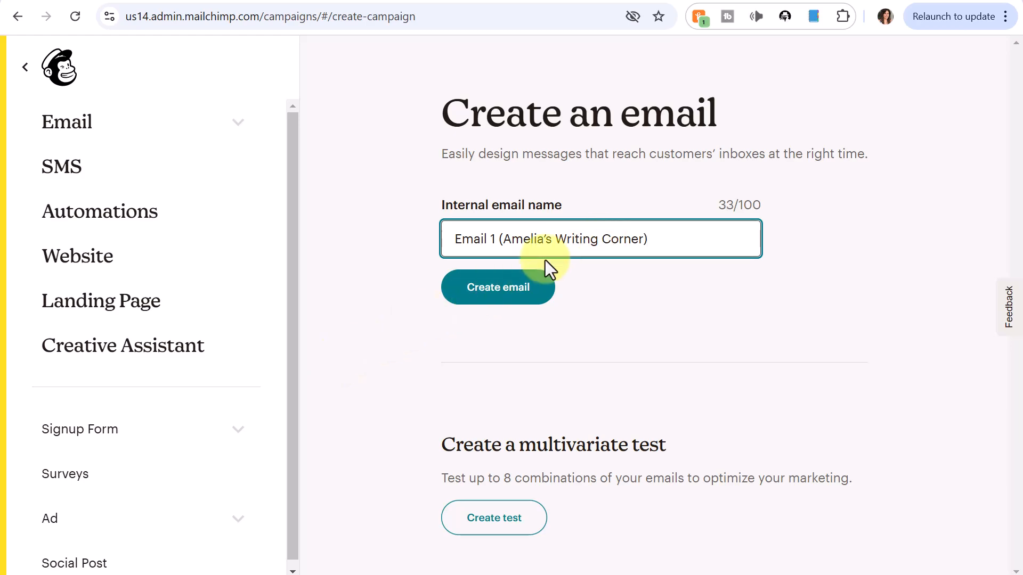
left_click(506, 288)
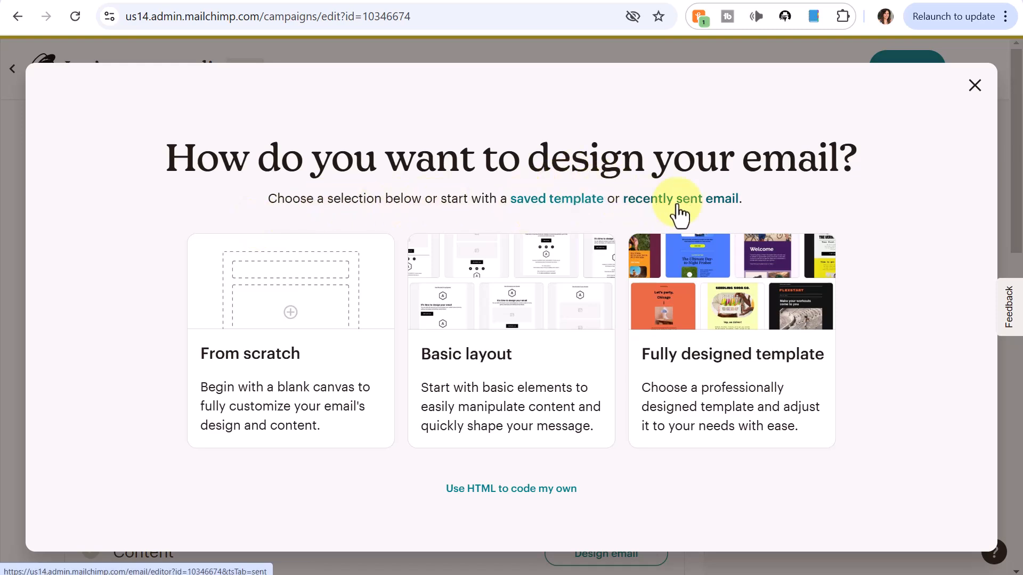
left_click(544, 202)
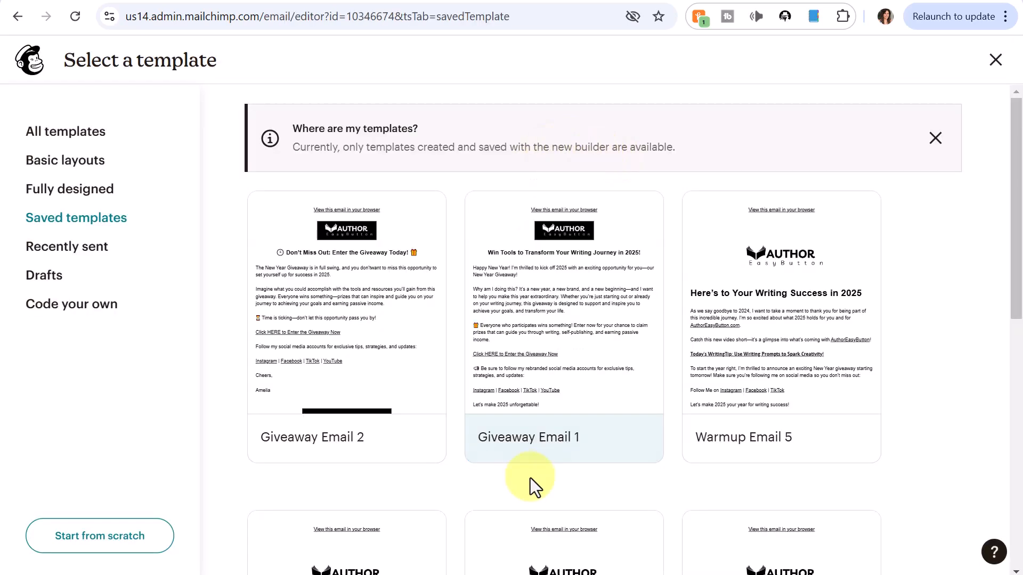
mouse_move(517, 455)
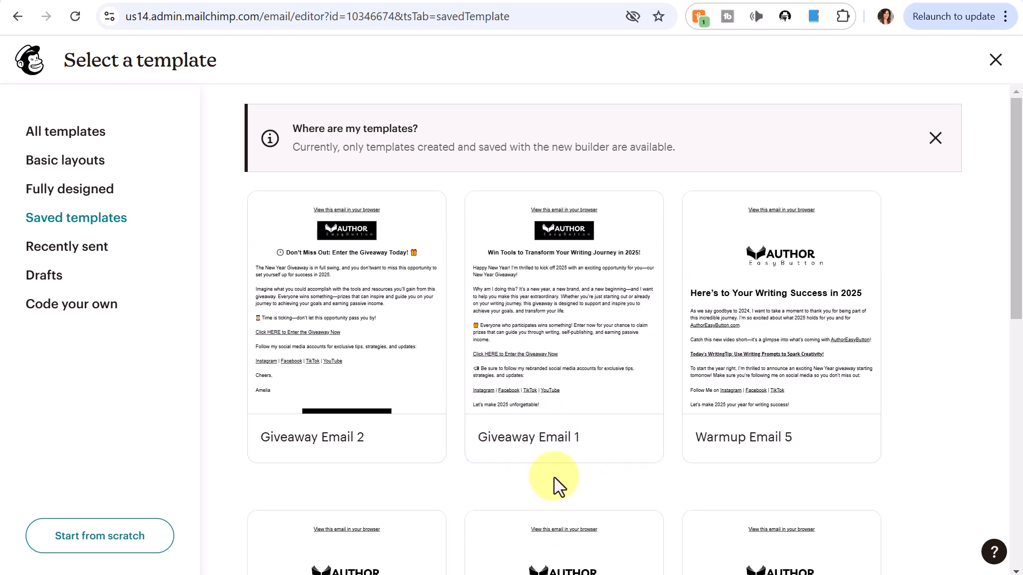
mouse_move(556, 454)
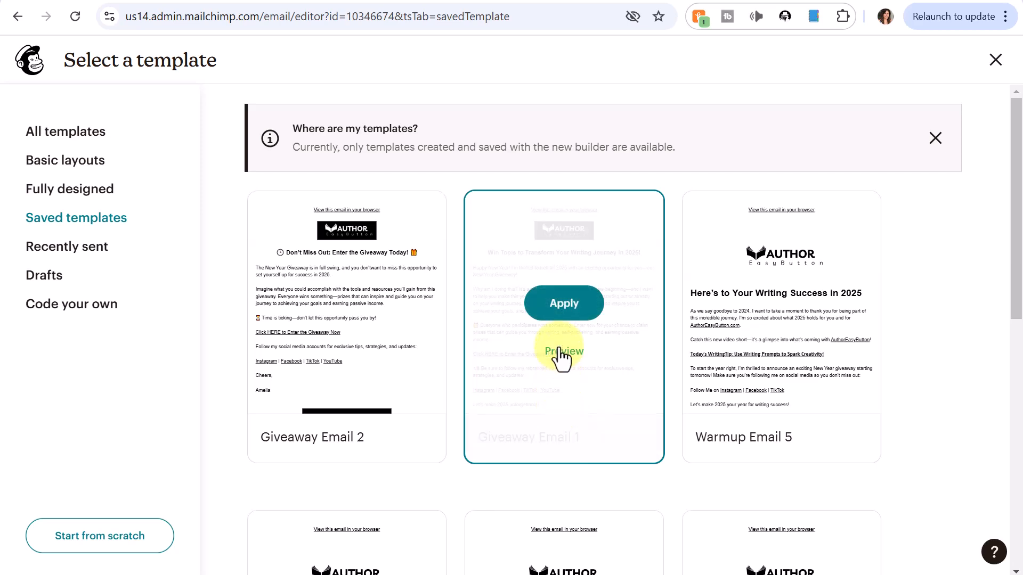
left_click(565, 305)
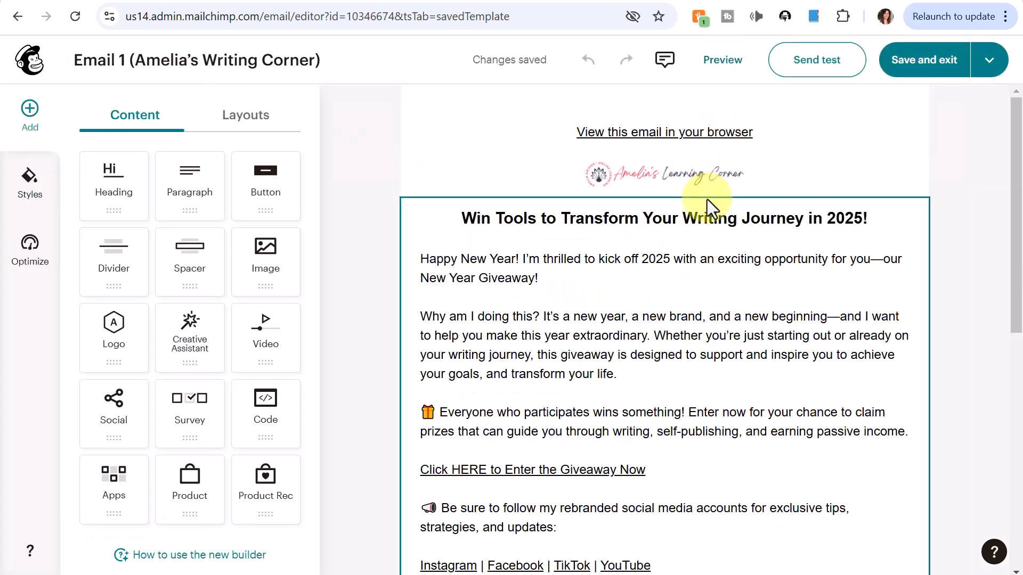
Step: Swap the Email 1 header logo for the AUTHOR Easy Button image and save the design
scroll(746, 202, "down", 5)
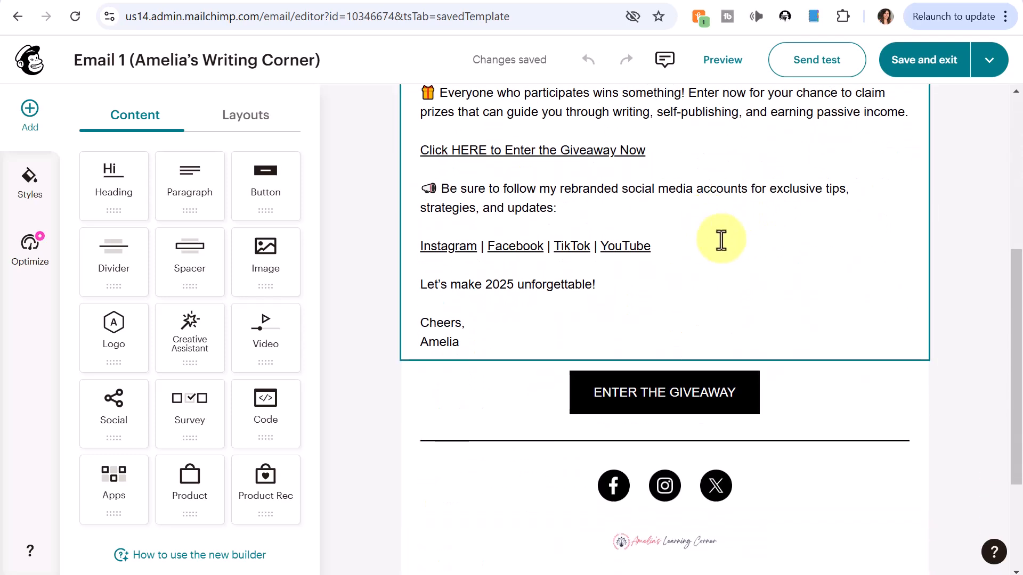
scroll(720, 240, "up", 5)
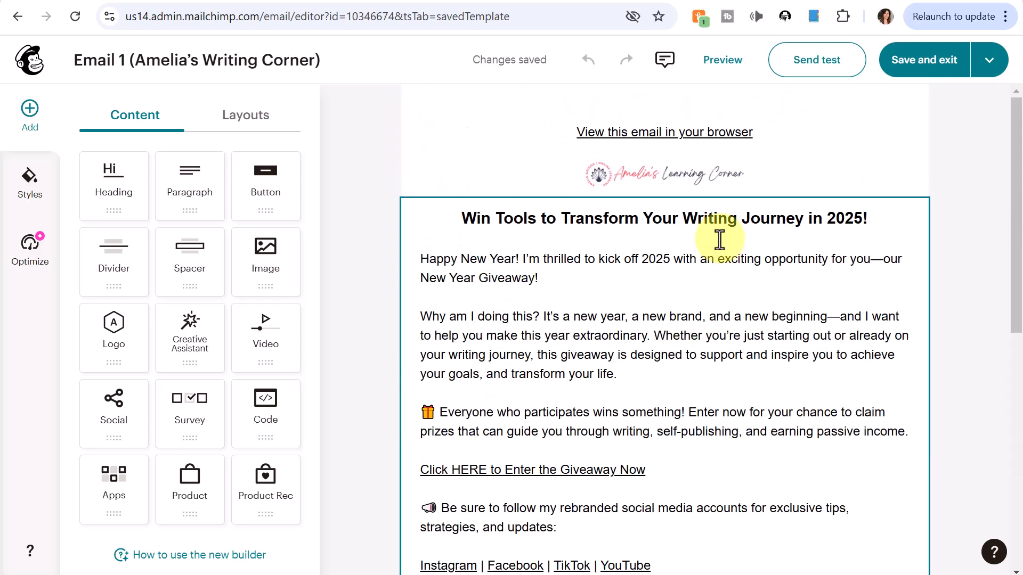
left_click(701, 175)
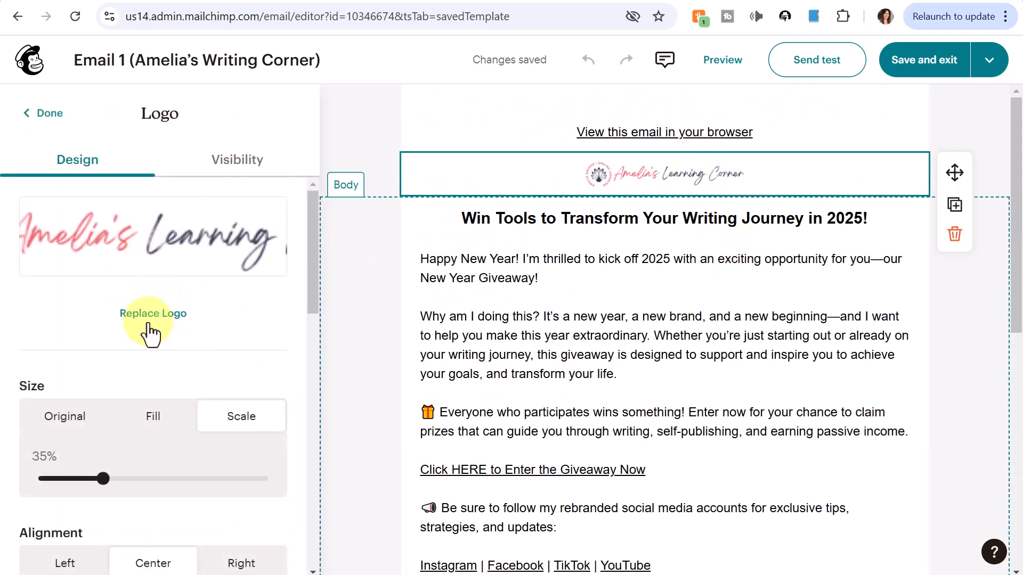
left_click(151, 324)
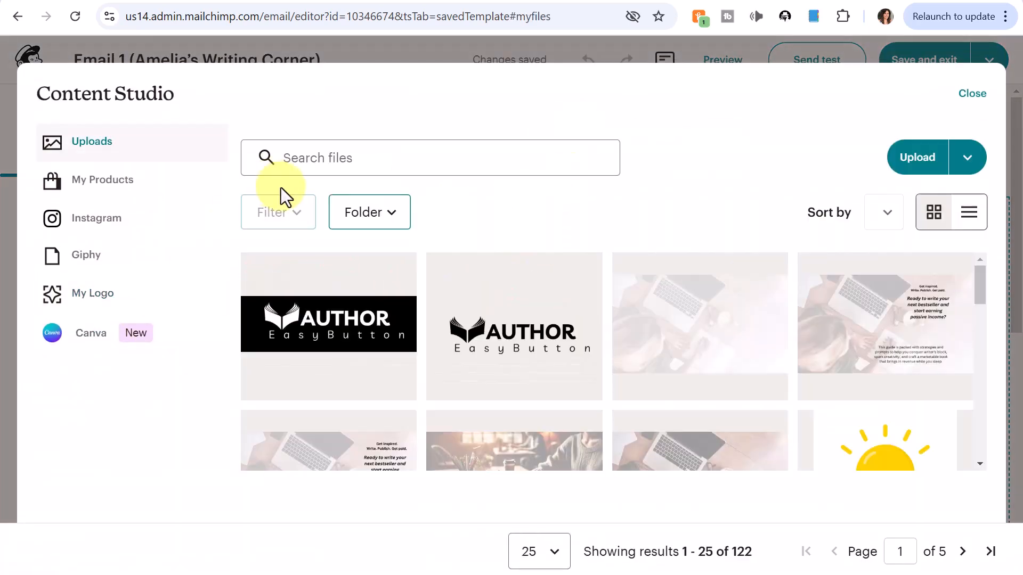
left_click(434, 303)
left_click(926, 166)
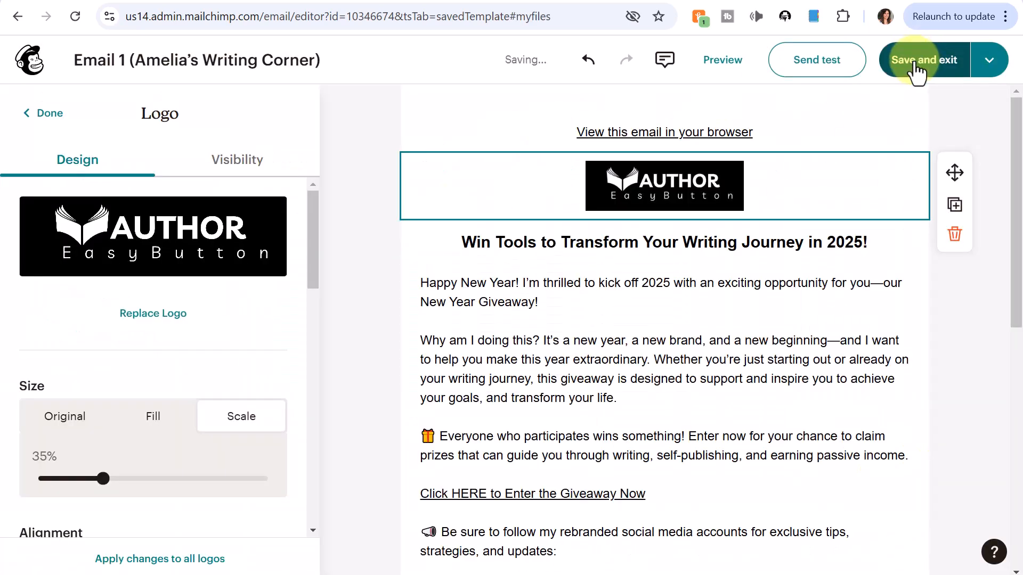
left_click(914, 61)
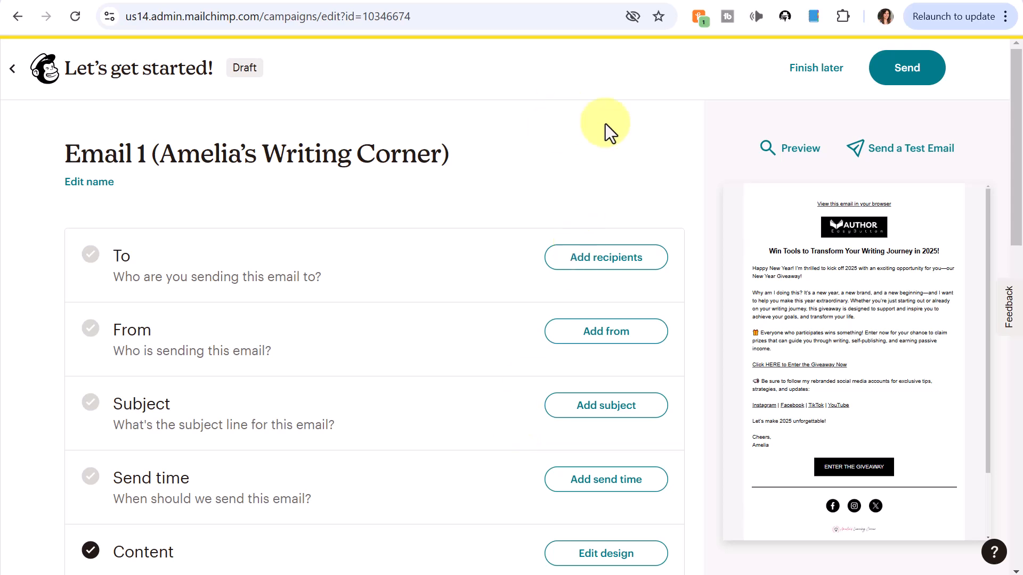
Step: Set the Email 1 draft aside and find it in the campaigns list
left_click(819, 77)
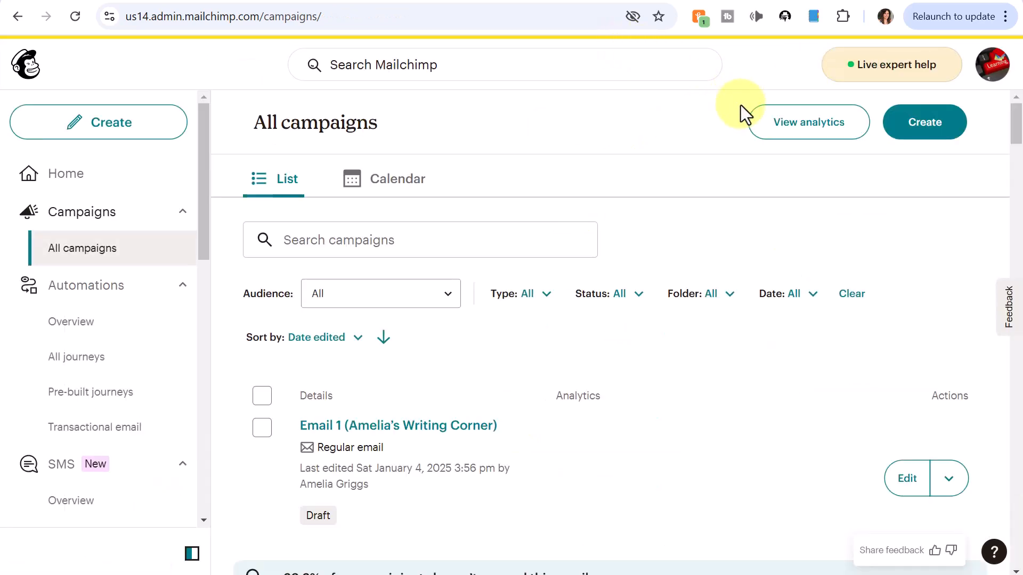
scroll(692, 189, "down", 3)
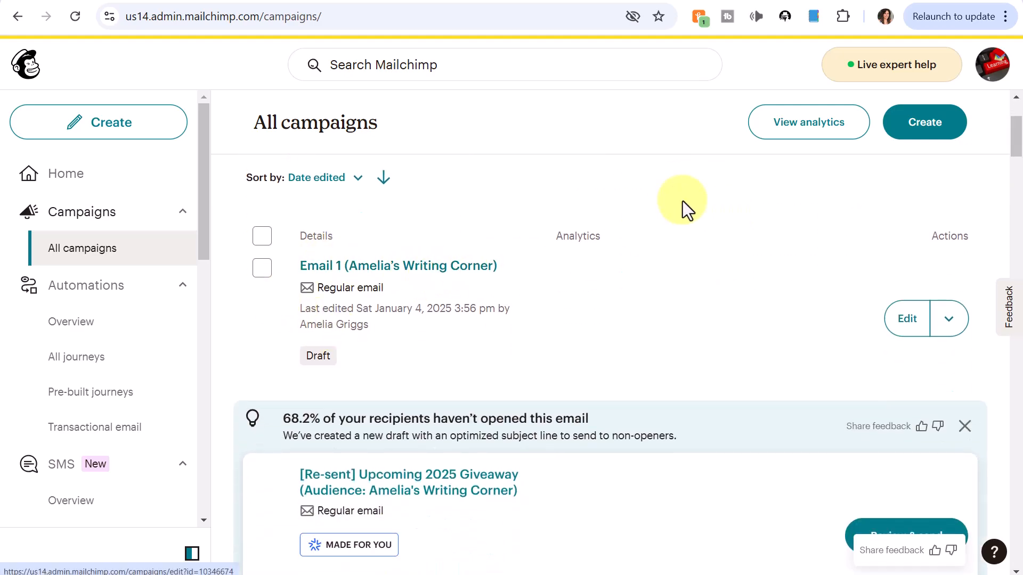
scroll(693, 190, "down", 1)
scroll(698, 184, "down", 4)
scroll(602, 239, "up", 8)
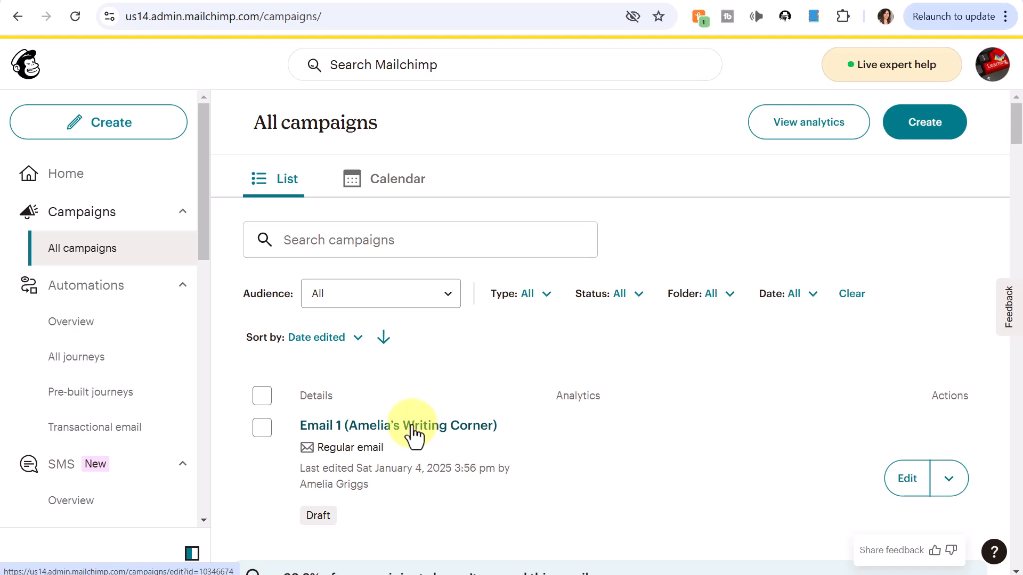
Step: Give Email 1 the Amelia's Writing Corner audience as recipients and save it for later
left_click(924, 475)
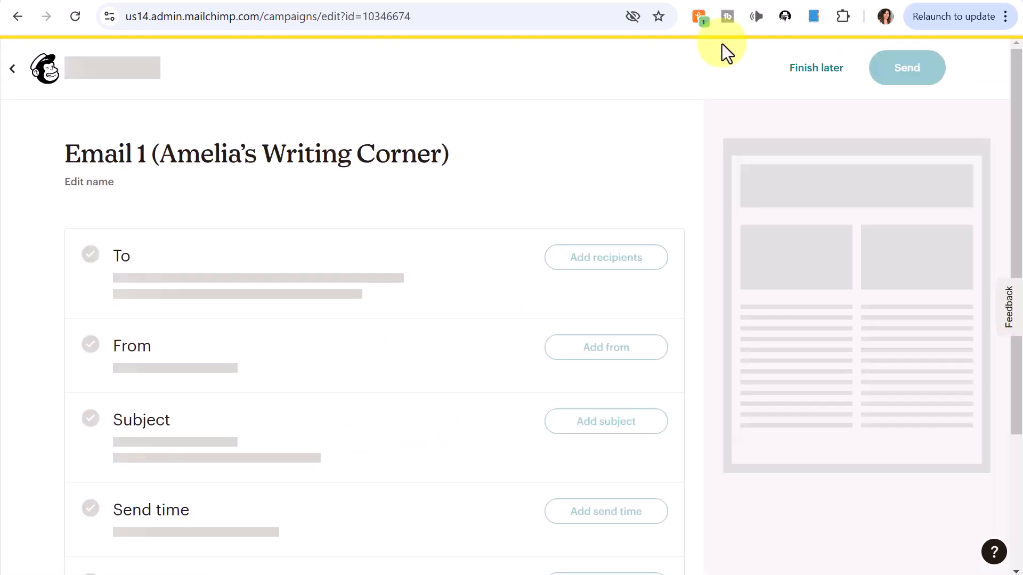
left_click(618, 251)
left_click(233, 309)
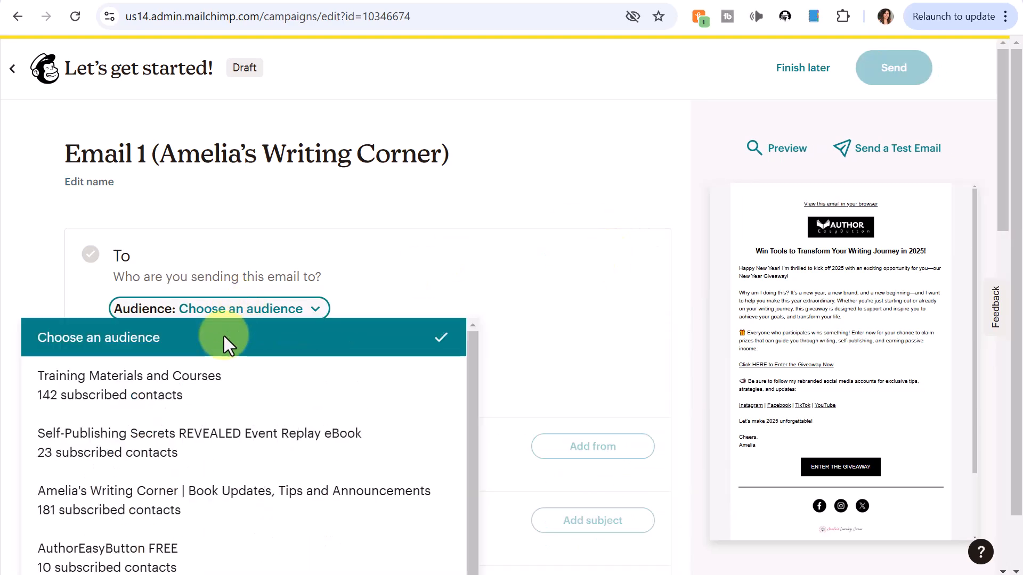
left_click(222, 501)
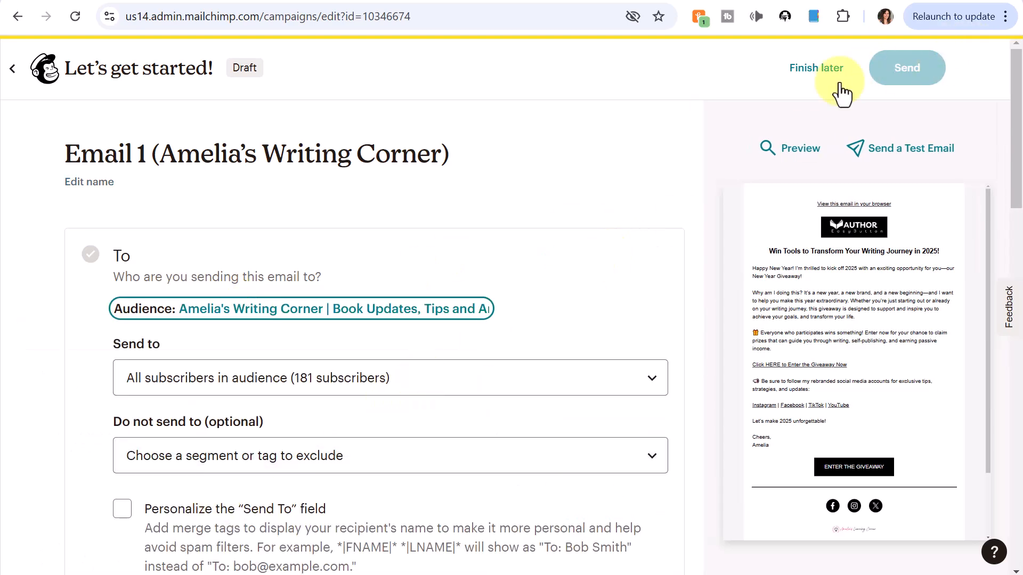
left_click(813, 68)
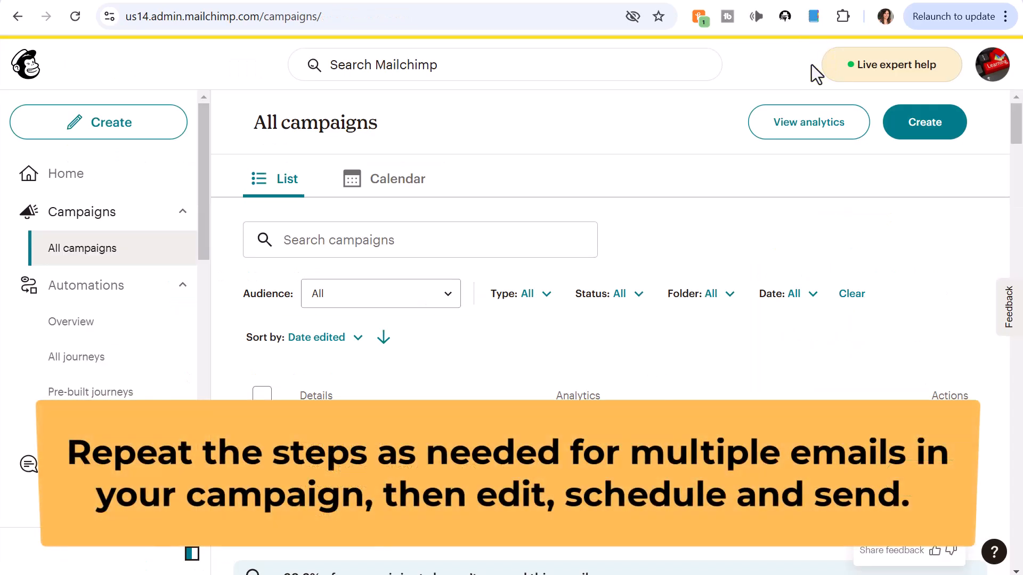